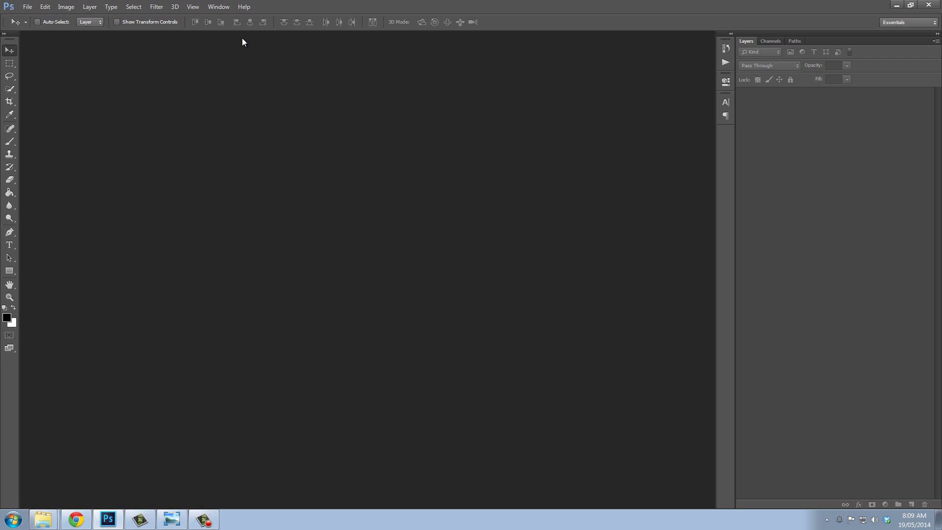
Load the LowPoly.atn action file and expand the Low Poly action set
left_click(219, 7)
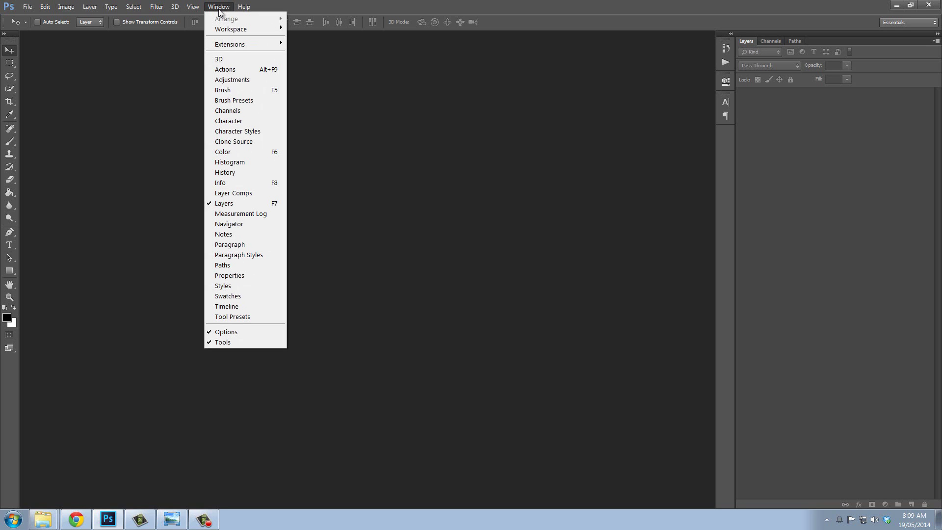
left_click(240, 70)
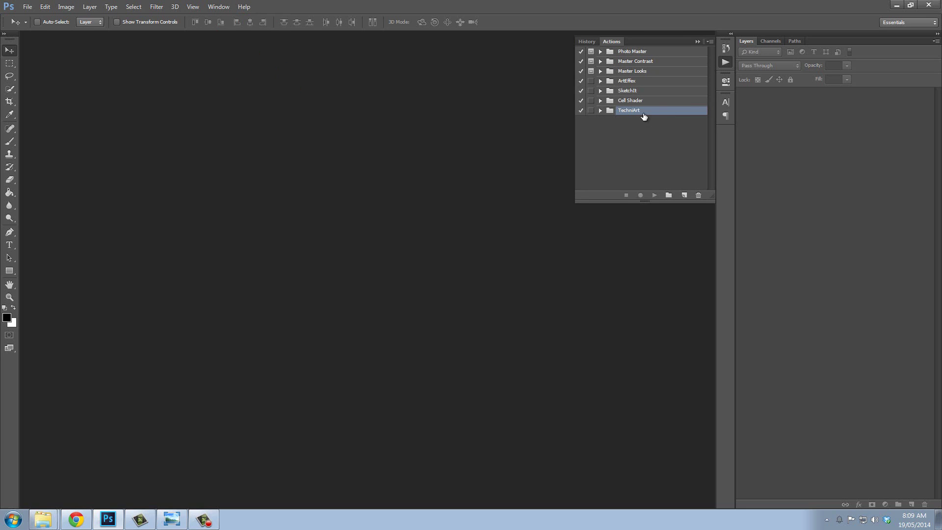
left_click(711, 42)
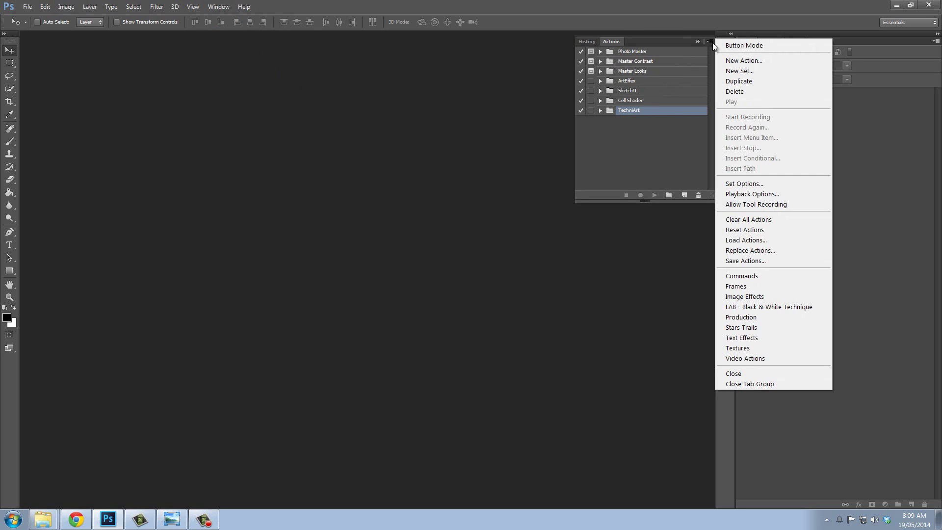
left_click(781, 240)
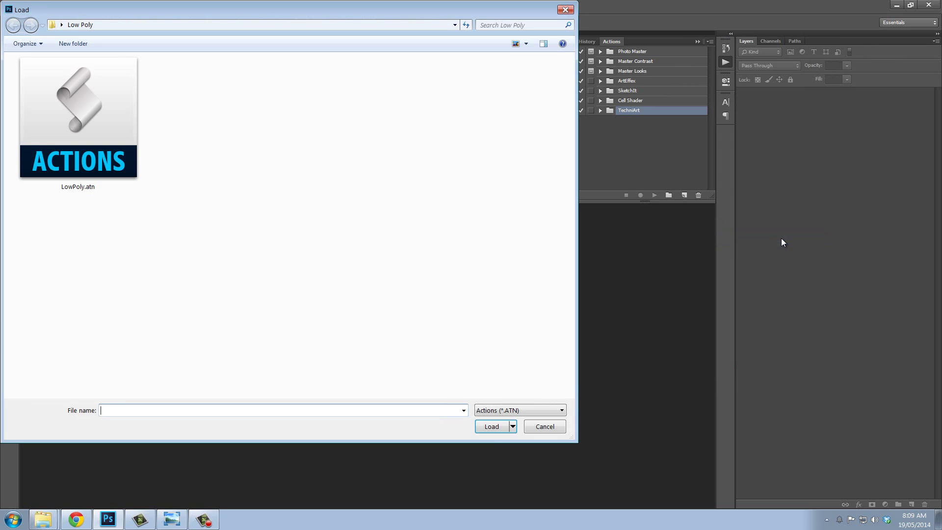
double_click(106, 123)
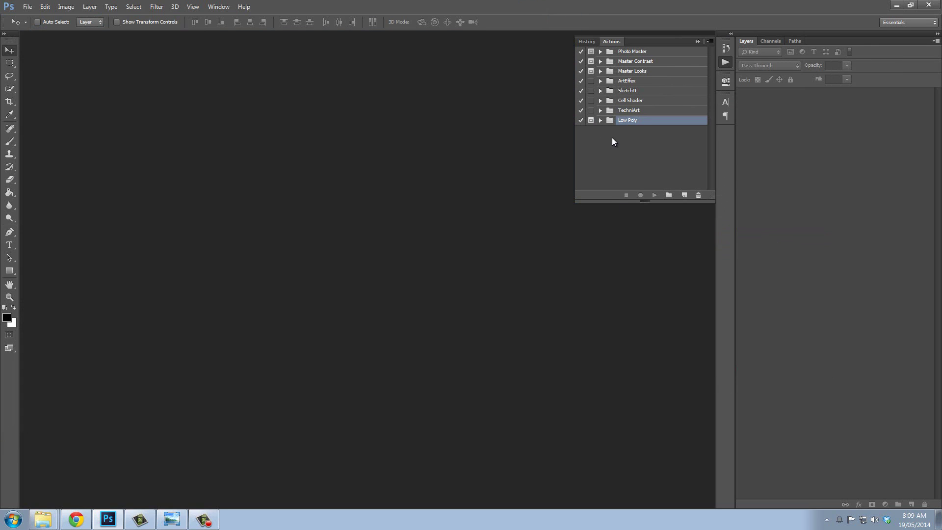
left_click(601, 120)
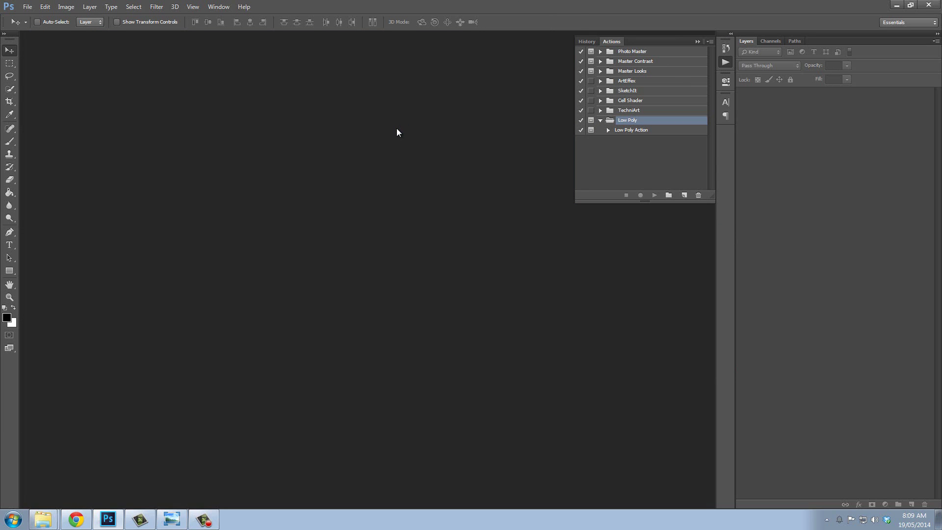
Open the mannequin photo 1.JPG
key("ctrl+o")
left_click(99, 153)
double_click(99, 152)
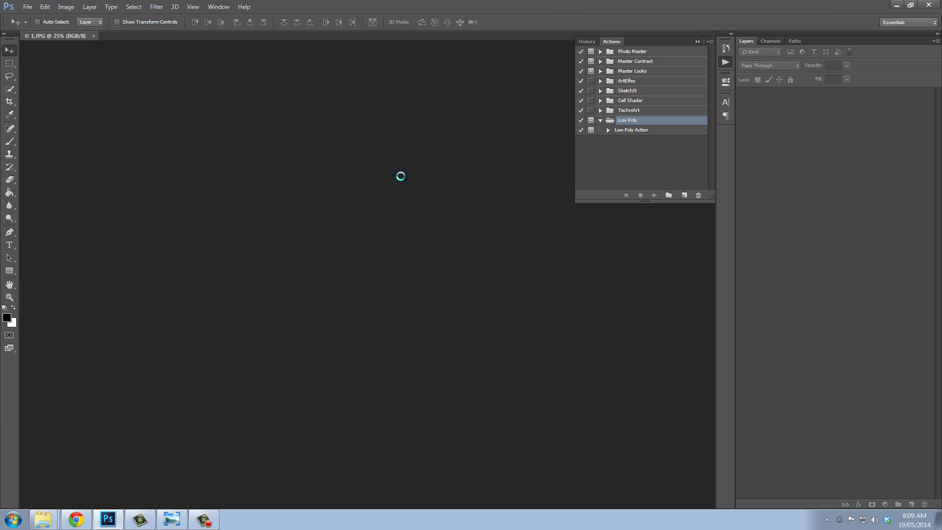
key("ctrl+plus")
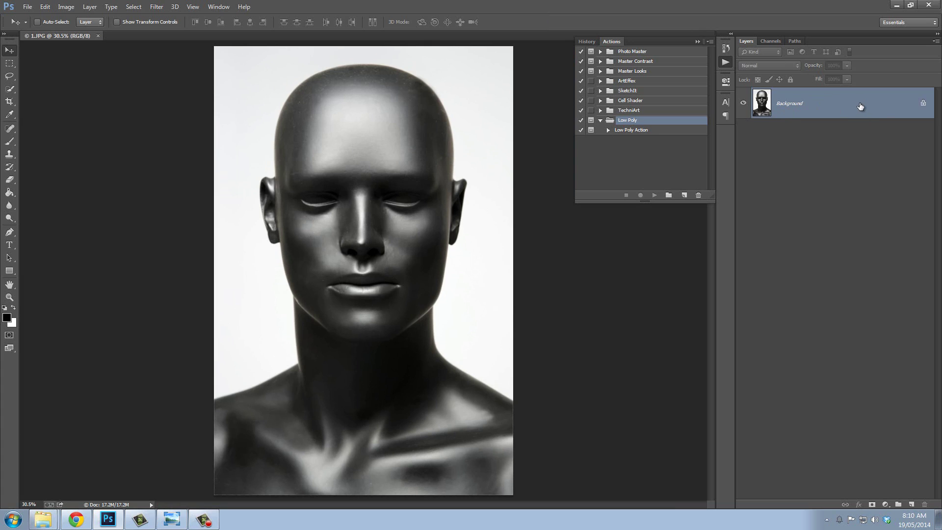
Run the Low Poly Action with a cell size of 140 for the first Crystallize filter and the preset cell size for the second
left_click(633, 131)
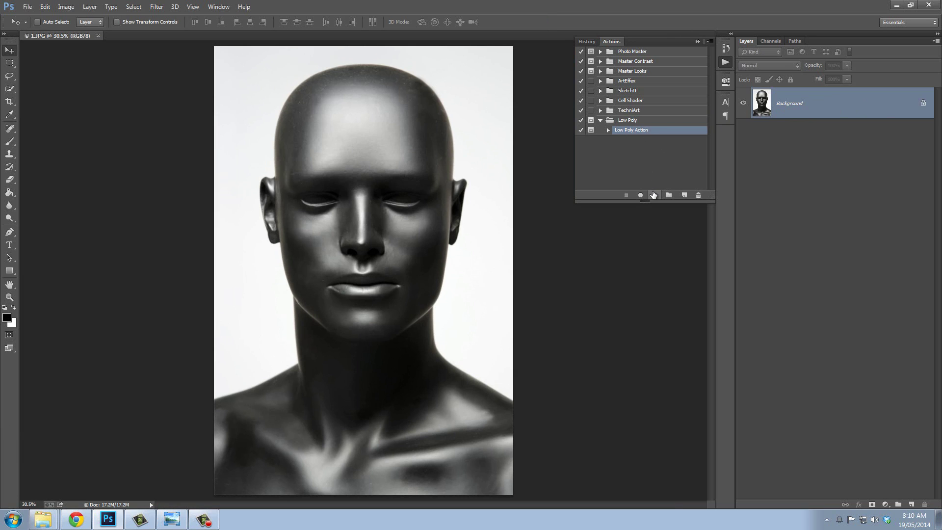
left_click(654, 195)
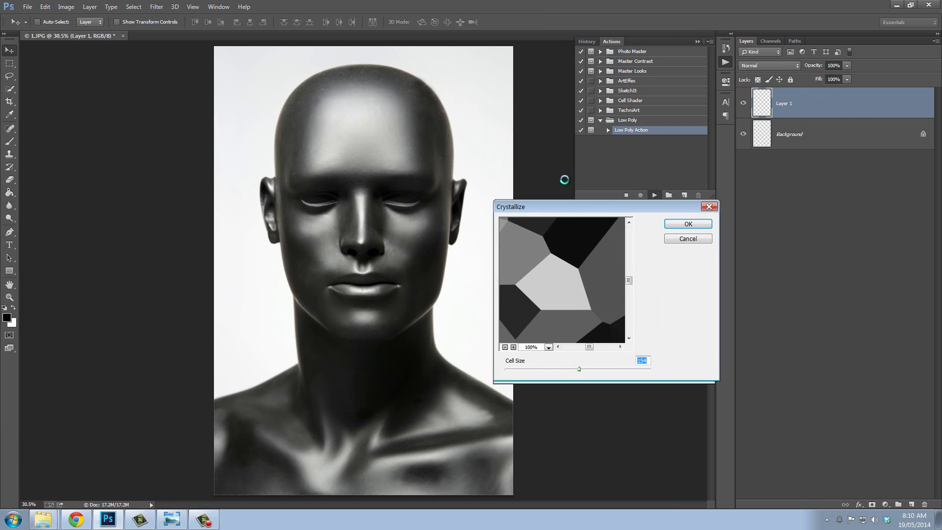
left_click_drag(567, 207, 568, 214)
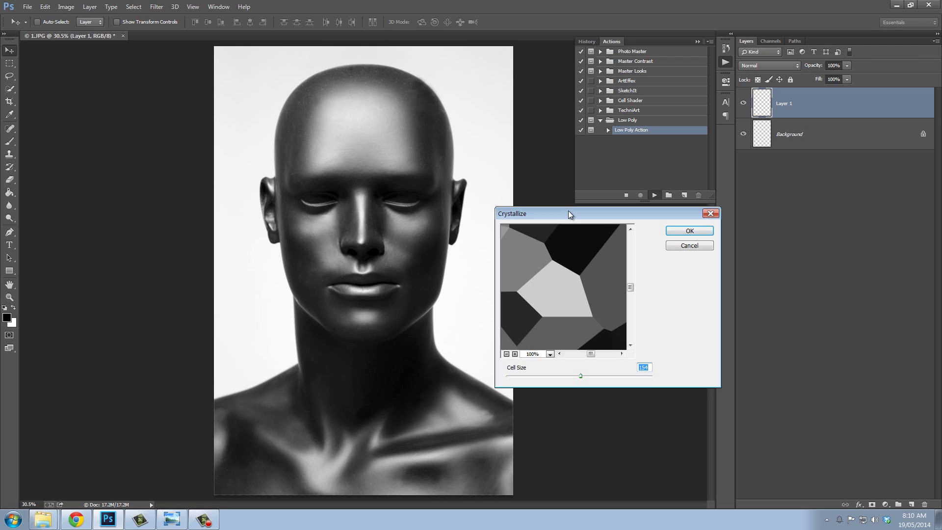
left_click_drag(568, 214, 561, 174)
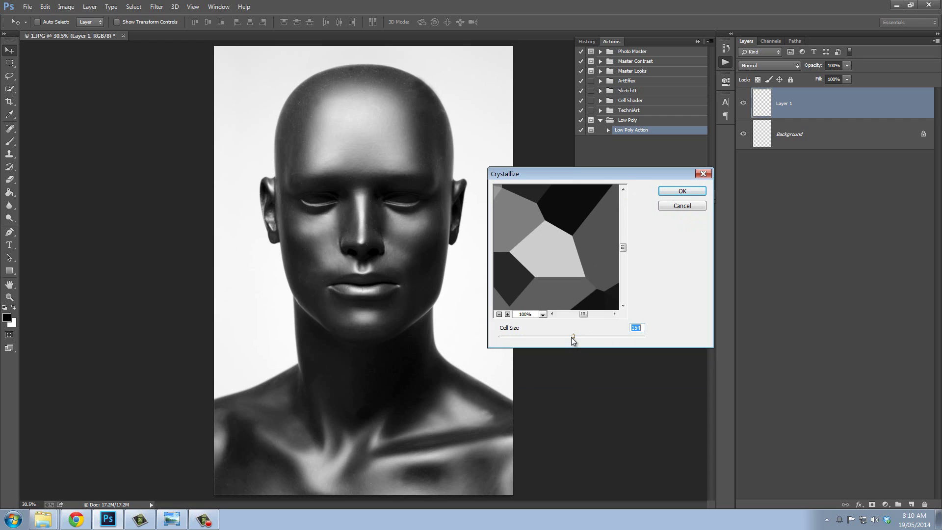
left_click_drag(571, 337, 566, 335)
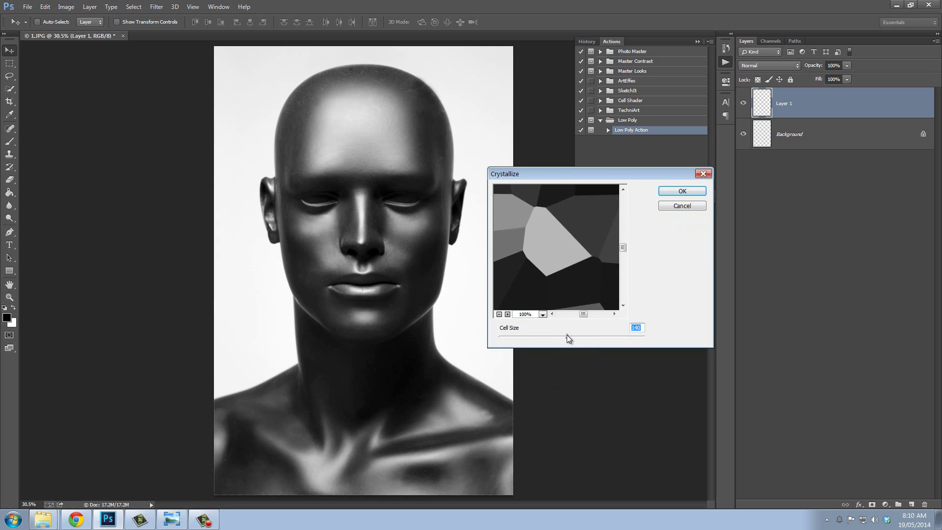
left_click(682, 191)
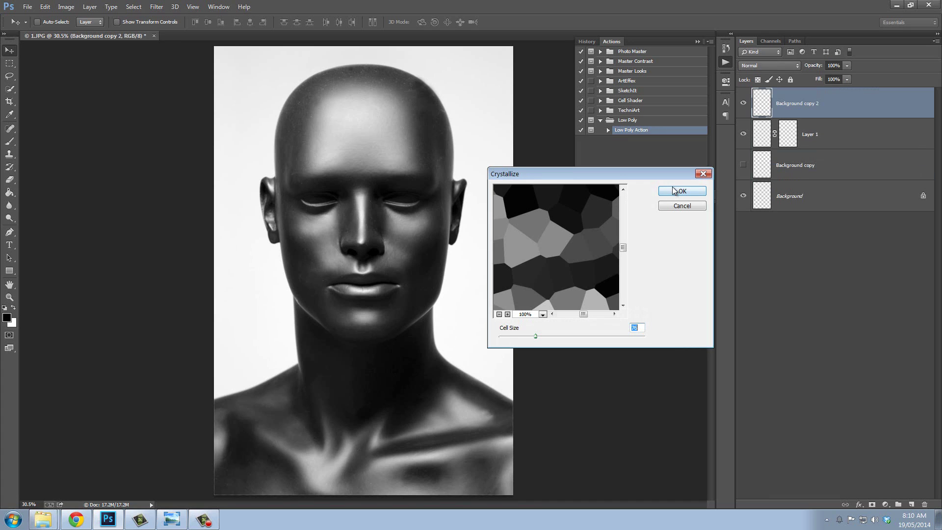
left_click_drag(612, 182, 603, 167)
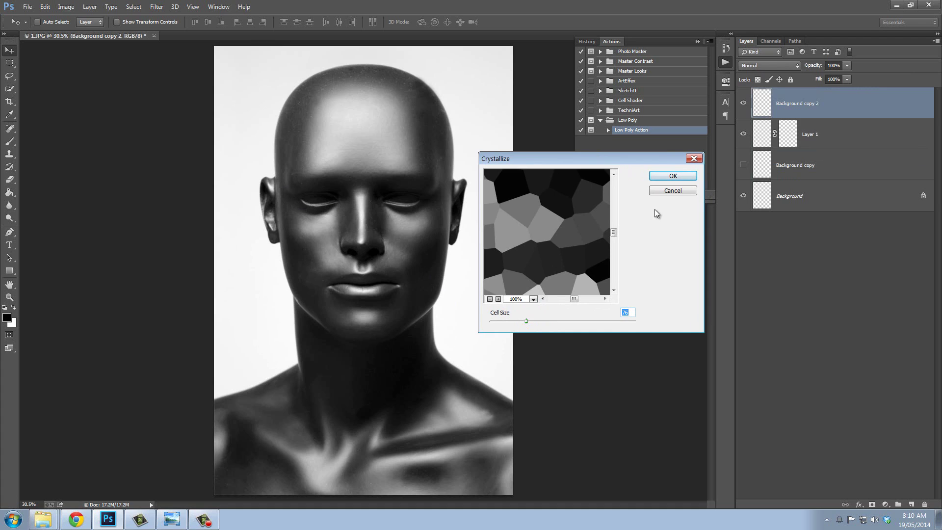
left_click(670, 178)
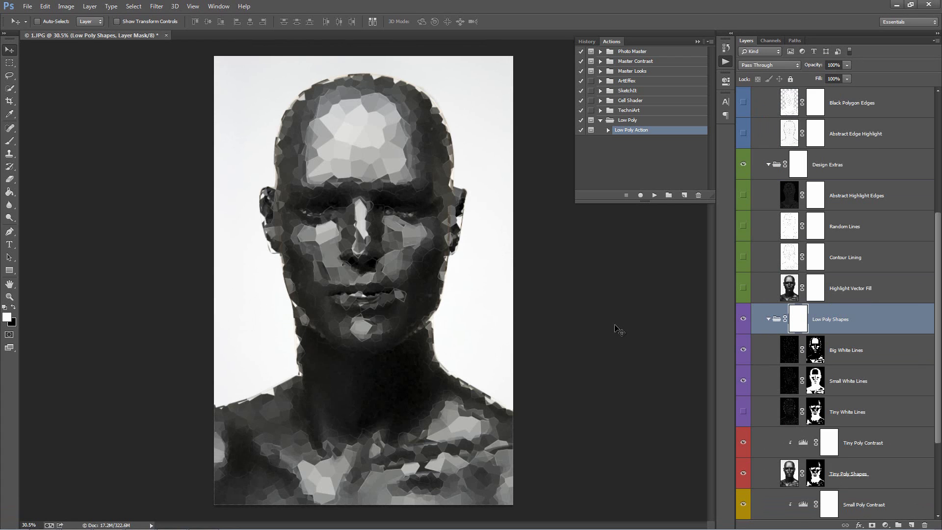
Collapse the Edge Highlights, Design Extras and Low Poly Shapes layer groups
key("ctrl+plus")
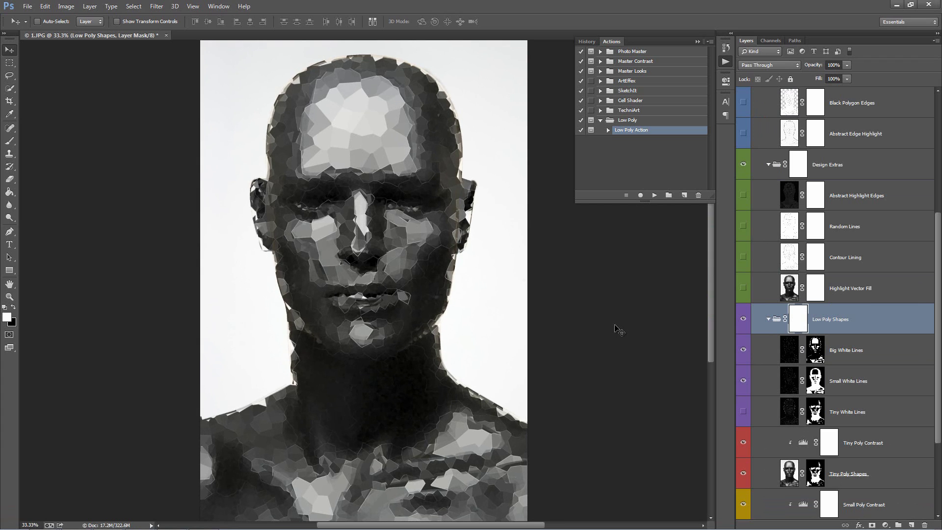
key("ctrl+plus")
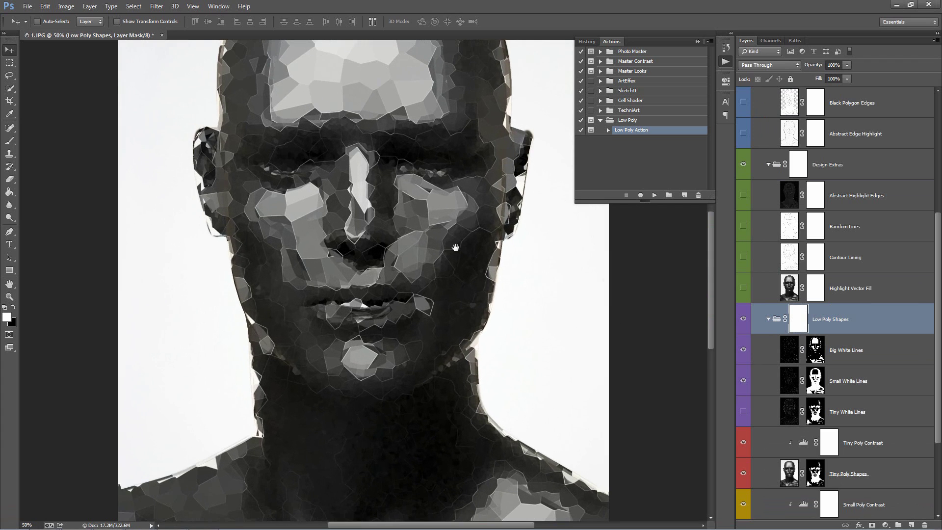
scroll(441, 255, "up", 3)
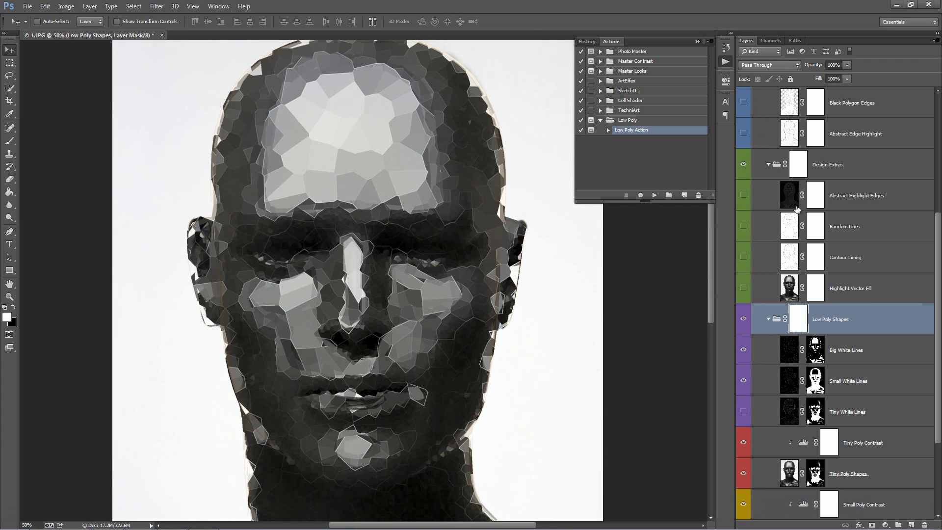
scroll(801, 214, "up", 3)
left_click(769, 165)
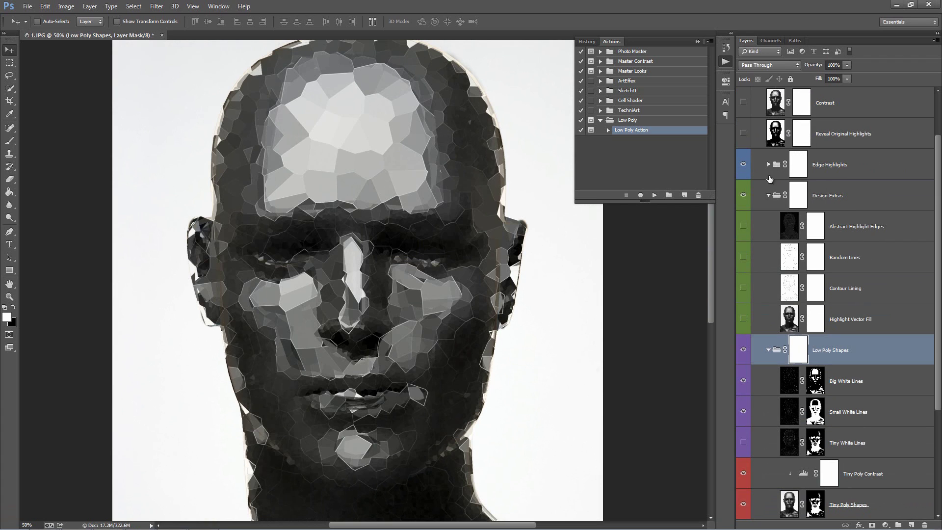
left_click(768, 196)
left_click(769, 226)
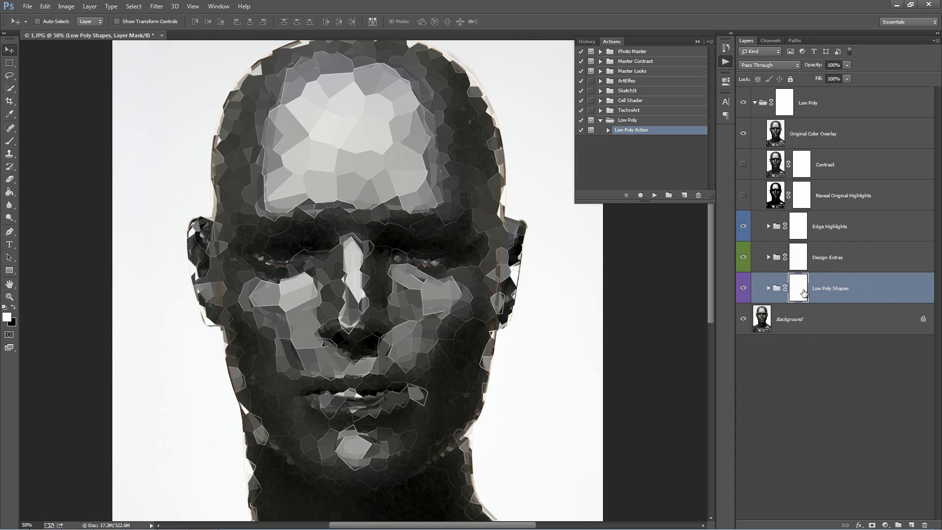
Compare the image with and without the low poly effect by toggling the Low Poly Shapes group's visibility
left_click(742, 289)
left_click(742, 290)
left_click(742, 289)
left_click(742, 289)
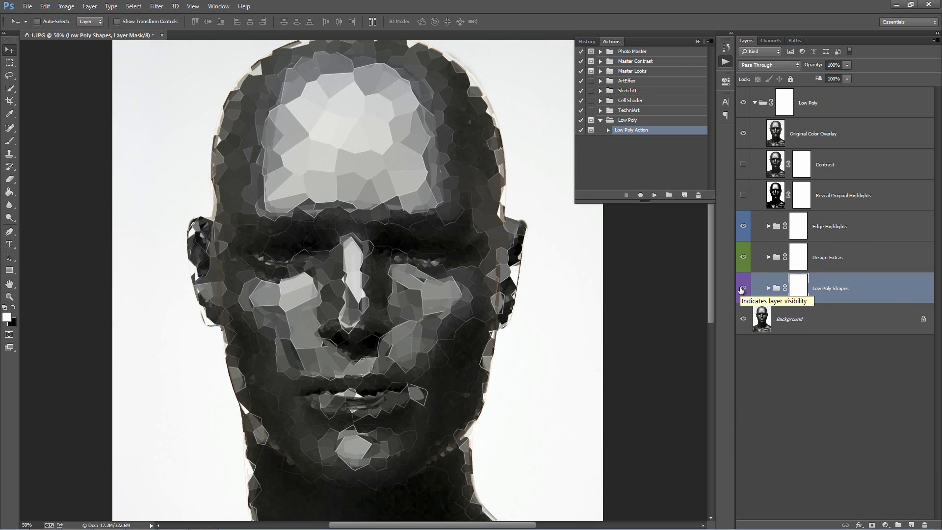
left_click(742, 289)
left_click(742, 289)
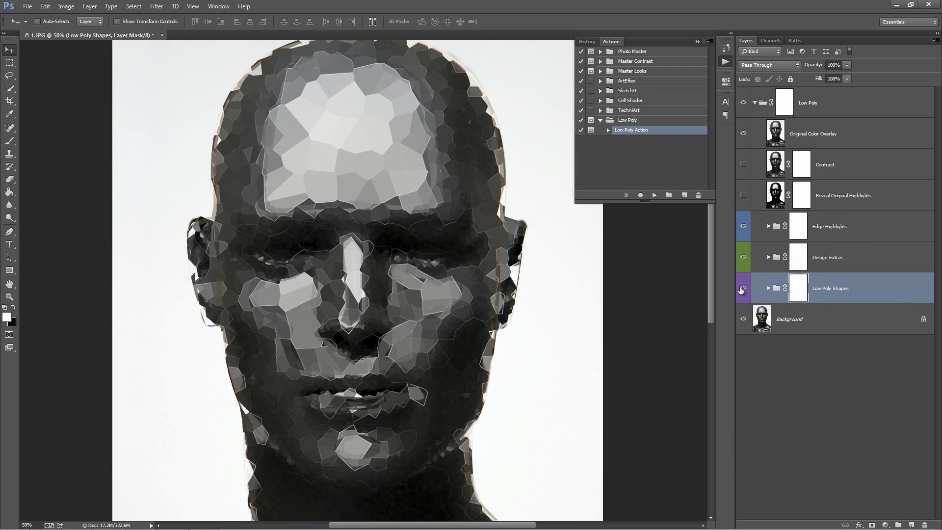
left_click(742, 290)
left_click(742, 290)
Expand the Low Poly Shapes group and fill its layer mask with black using the Paint Bucket
left_click(769, 289)
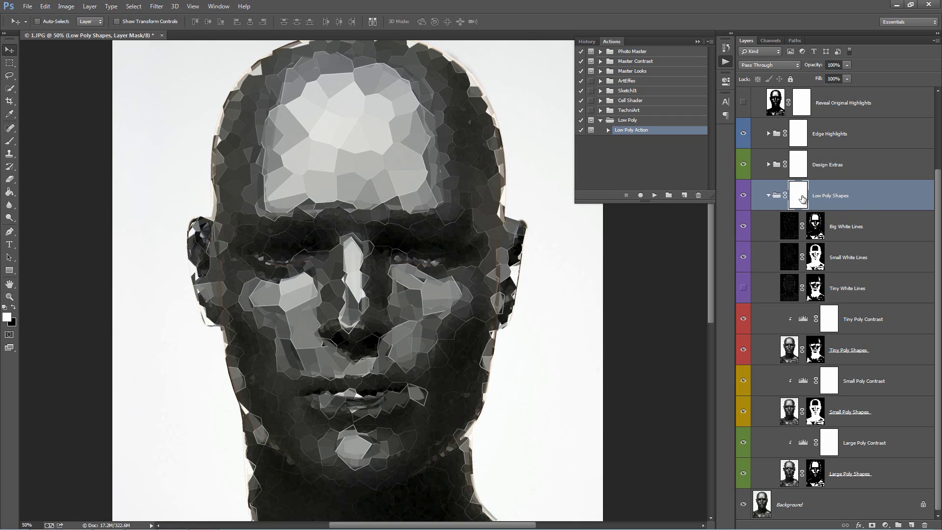
left_click(8, 193)
left_click(22, 208)
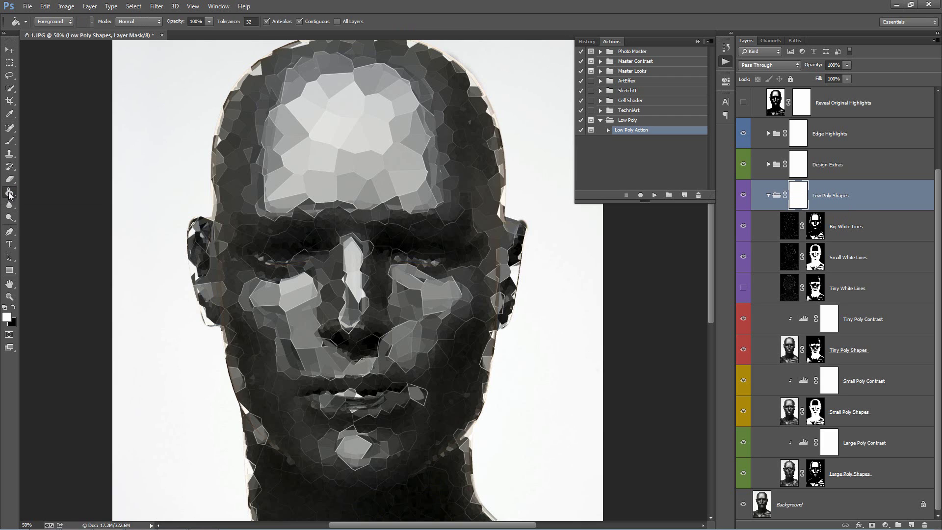
left_click(13, 308)
left_click(381, 185)
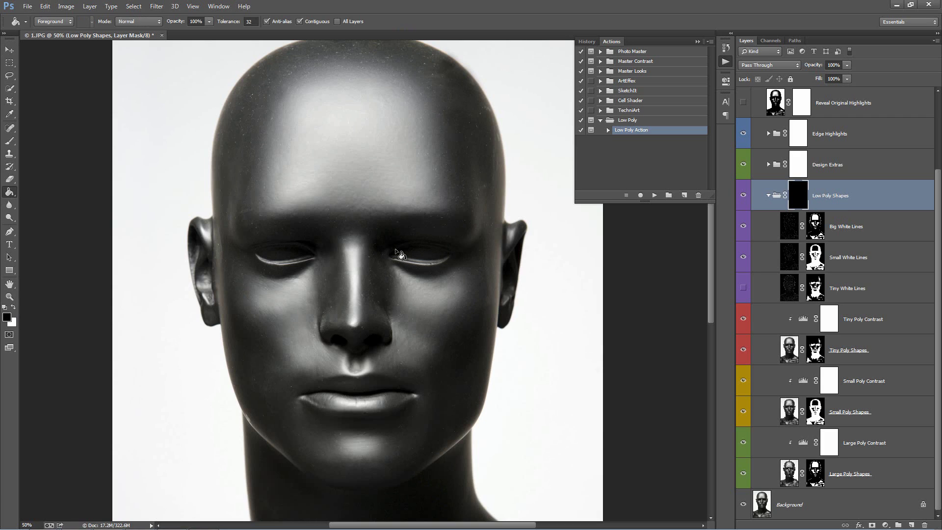
Switch to the Brush tool and set the brush size to 300
key("b")
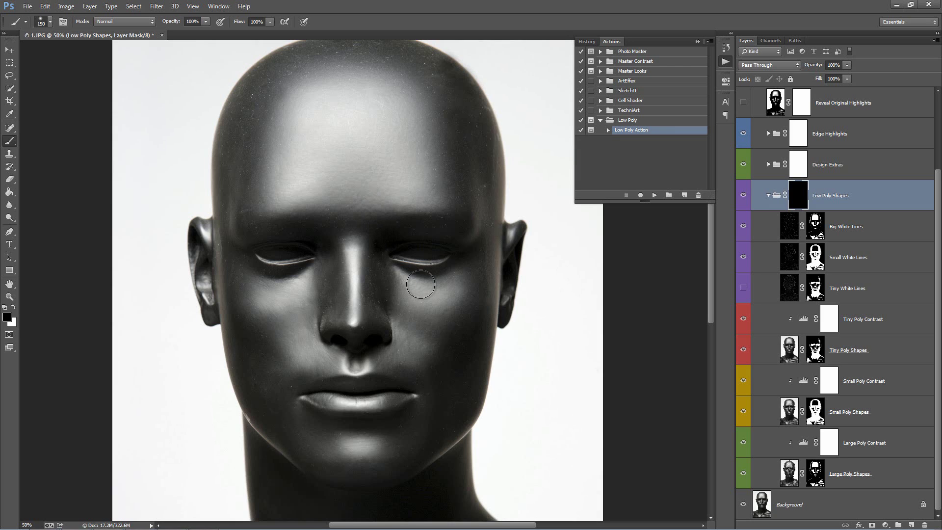
key("bracketright")
key("bracketright")
key("bracketright")
key("bracketright")
key("bracketright")
key("bracketright")
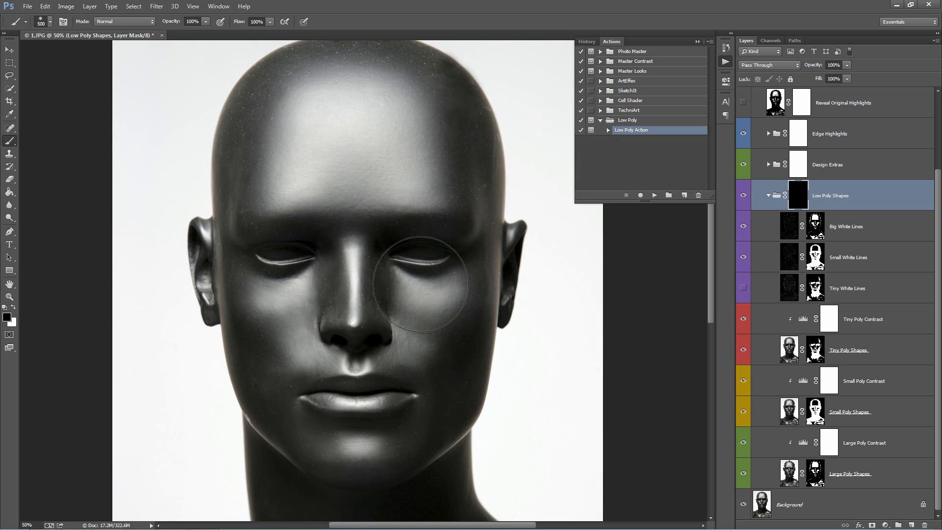
key("bracketright")
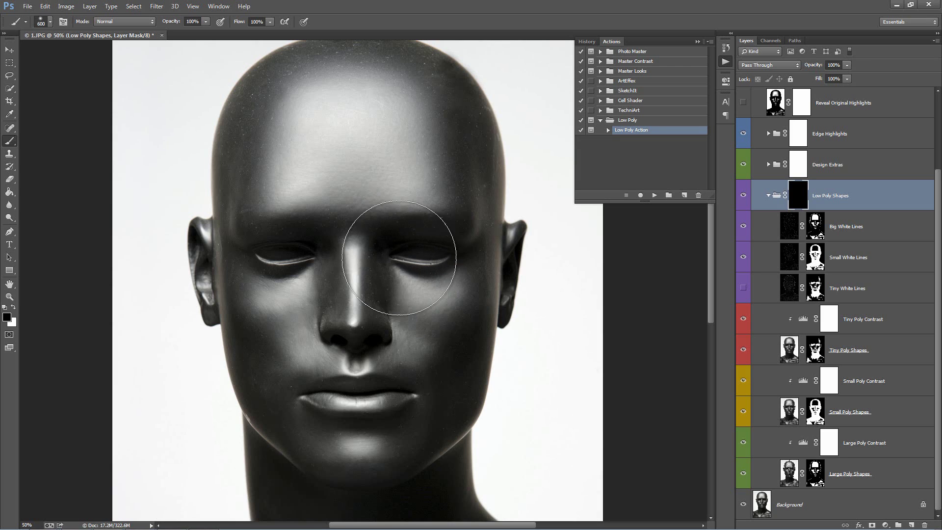
key("bracketleft")
key("bracketleft")
key("bracketleft")
key("bracketleft")
key("bracketleft")
key("bracketleft")
key("bracketleft")
key("bracketright")
key("bracketright")
key("bracketright")
key("bracketright")
key("bracketright")
key("bracketright")
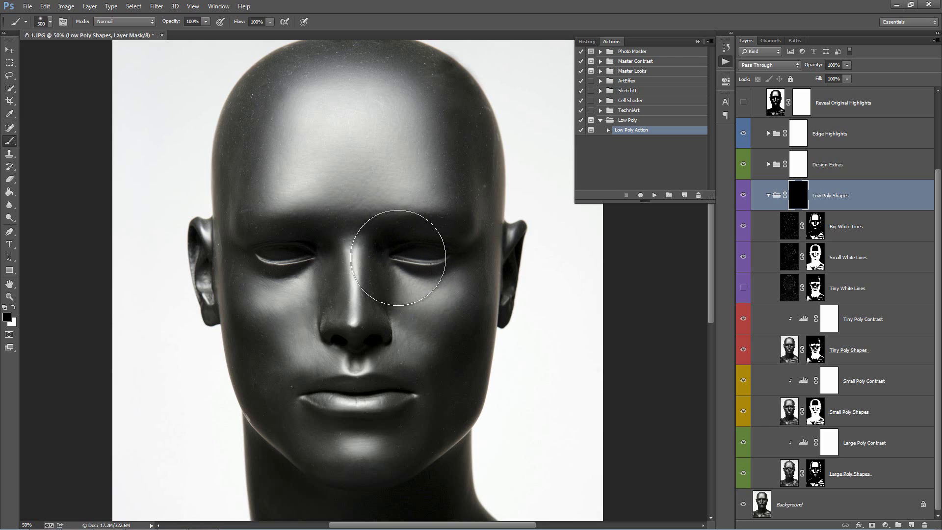
key("bracketleft")
key("bracketleft")
key("bracketleft")
key("bracketleft")
key("bracketleft")
key("bracketleft")
key("bracketright")
key("bracketright")
key("bracketright")
key("bracketright")
key("bracketright")
key("bracketright")
key("bracketright")
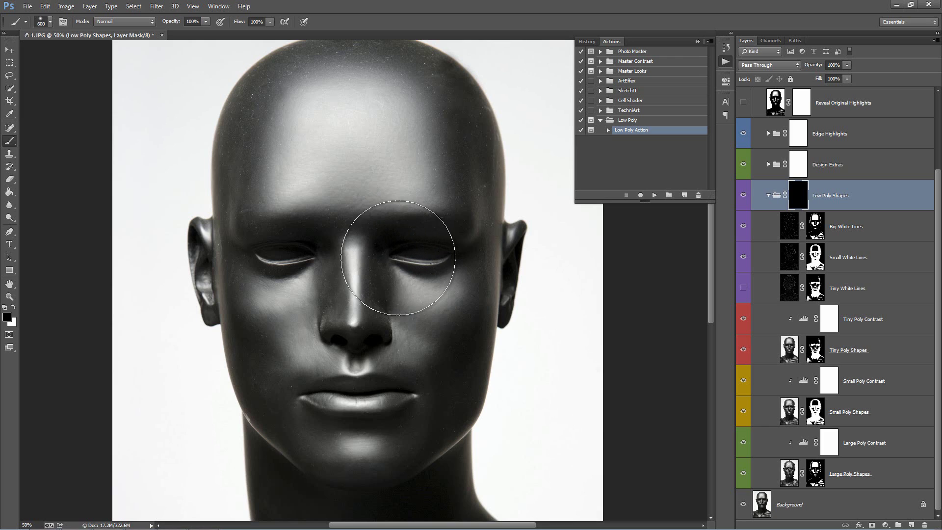
key("bracketleft")
key("bracketleft")
key("bracketleft")
key("bracketleft")
key("bracketleft")
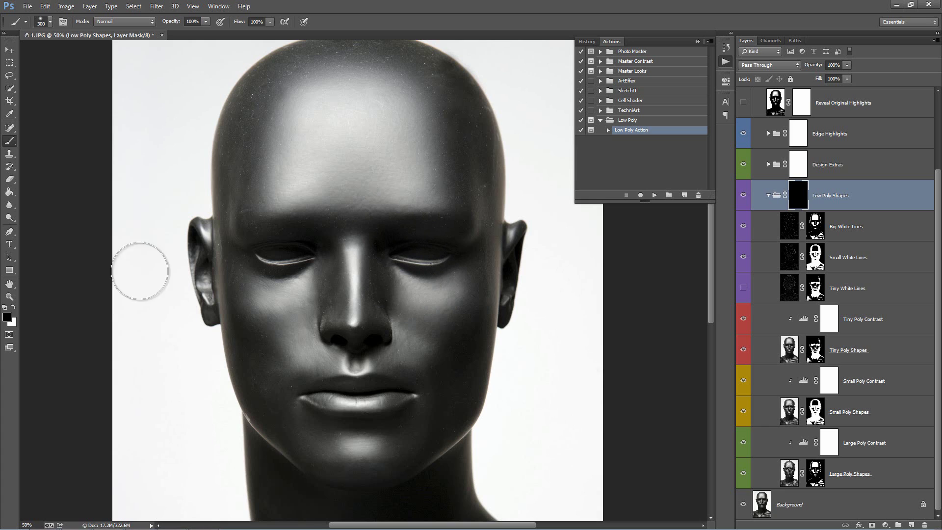
Paint white on the Low Poly Shapes mask over the right half of the face, neck and chest to reveal the polygons
left_click(14, 307)
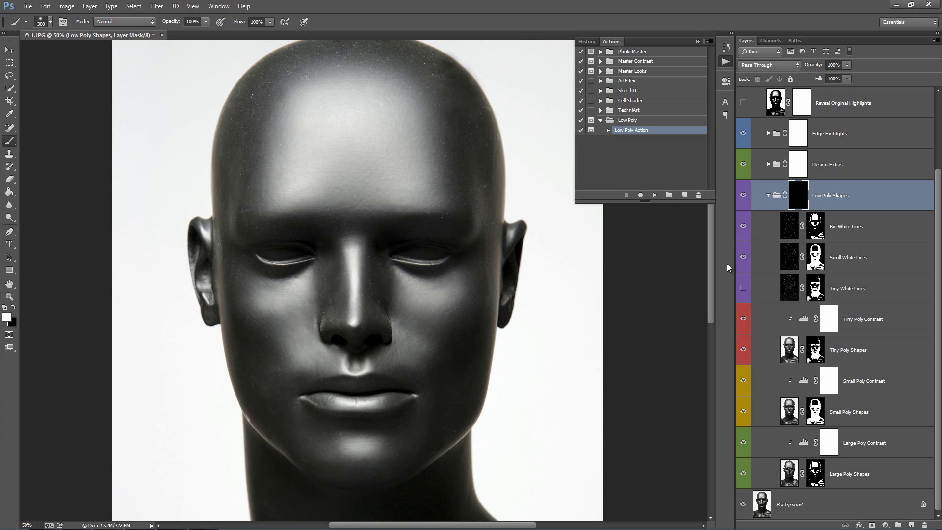
mouse_move(427, 112)
left_mouse_down()
mouse_move(451, 183)
mouse_move(447, 103)
mouse_move(454, 144)
left_mouse_up()
mouse_move(465, 268)
left_mouse_down()
mouse_move(440, 233)
mouse_move(424, 299)
mouse_move(396, 246)
mouse_move(378, 346)
mouse_move(378, 314)
mouse_move(368, 441)
mouse_move(386, 449)
mouse_move(457, 344)
mouse_move(400, 445)
mouse_move(450, 408)
mouse_move(526, 209)
mouse_move(507, 290)
mouse_move(447, 115)
mouse_move(398, 77)
mouse_move(368, 233)
mouse_move(383, 74)
left_mouse_up()
mouse_move(426, 444)
left_mouse_down()
mouse_move(422, 206)
mouse_move(381, 263)
mouse_move(421, 378)
mouse_move(545, 417)
mouse_move(603, 420)
mouse_move(604, 461)
mouse_move(559, 480)
mouse_move(356, 488)
left_mouse_up()
left_click_drag(377, 286, 373, 456)
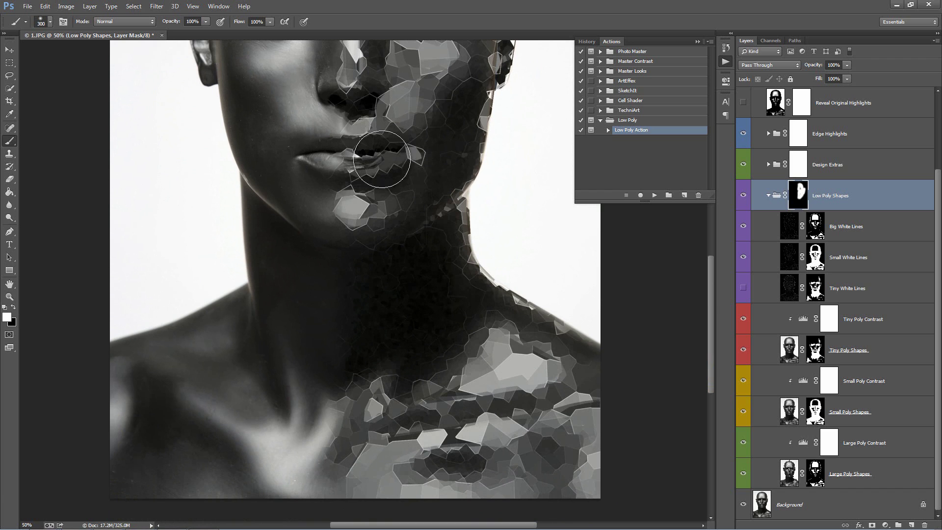
mouse_move(440, 142)
left_mouse_down()
mouse_move(443, 268)
mouse_move(370, 131)
mouse_move(369, 100)
mouse_move(371, 153)
mouse_move(422, 223)
mouse_move(415, 158)
mouse_move(396, 139)
mouse_move(474, 248)
mouse_move(435, 191)
left_mouse_up()
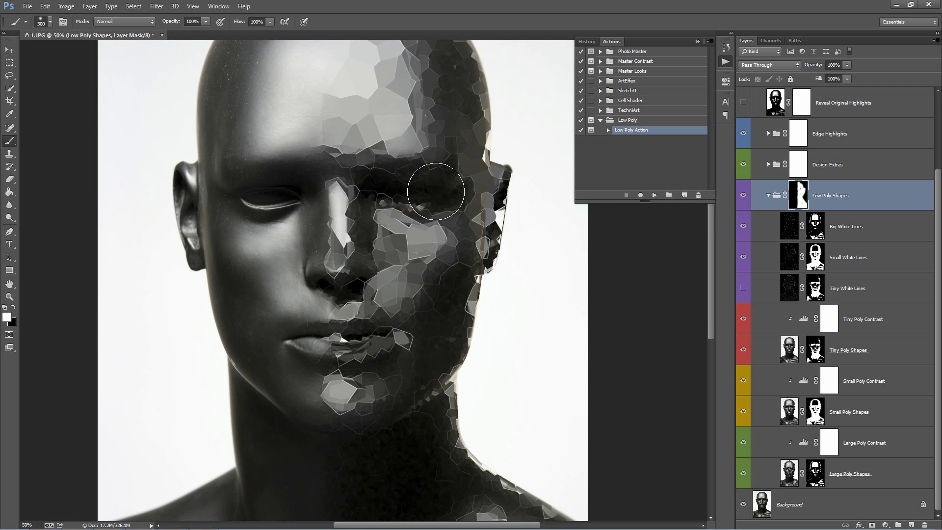
Disable the Low Poly Shapes group's layer mask and collapse the Actions panel
left_click(801, 199, "shift")
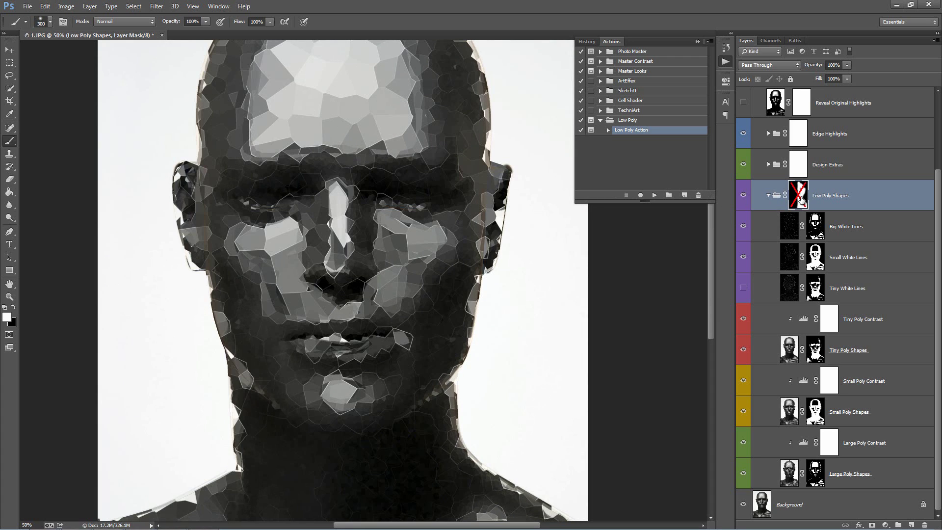
left_click(698, 42)
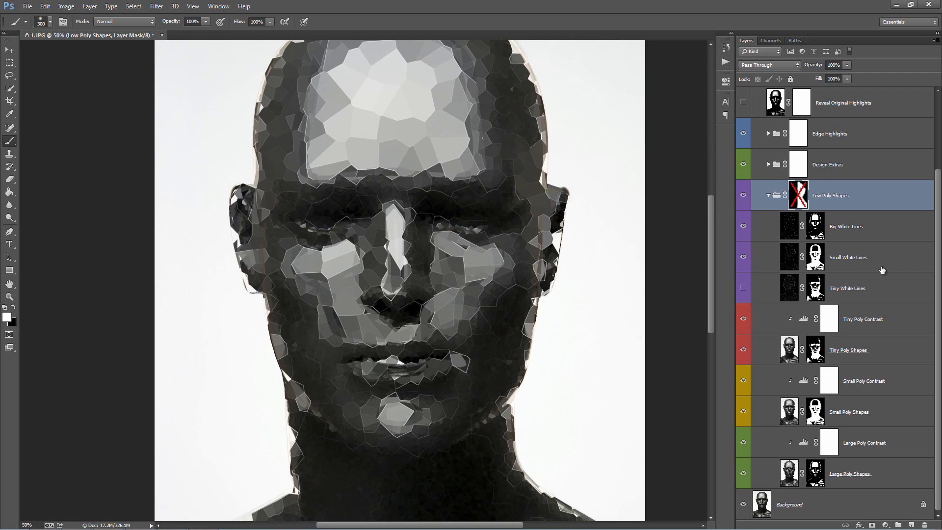
Compare the image with and without the Tiny White Lines layer by toggling its visibility
left_click(850, 230)
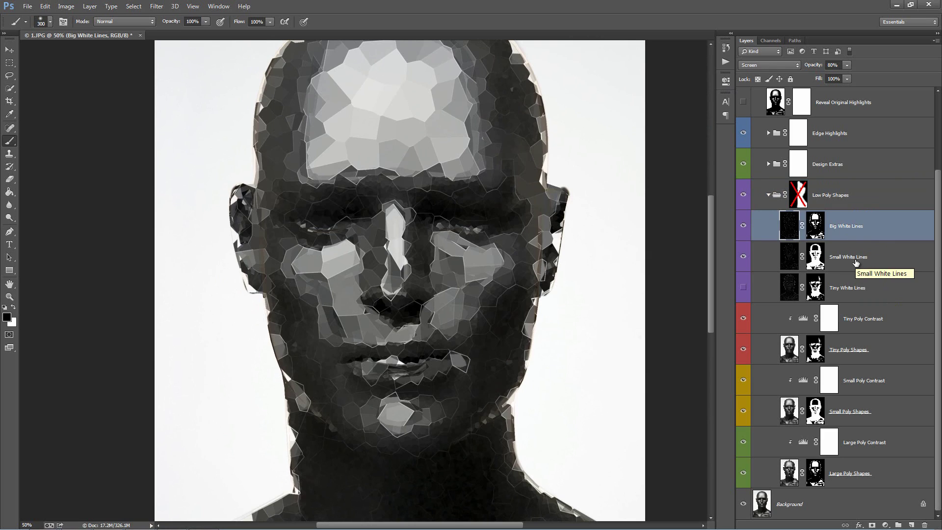
left_click(855, 290)
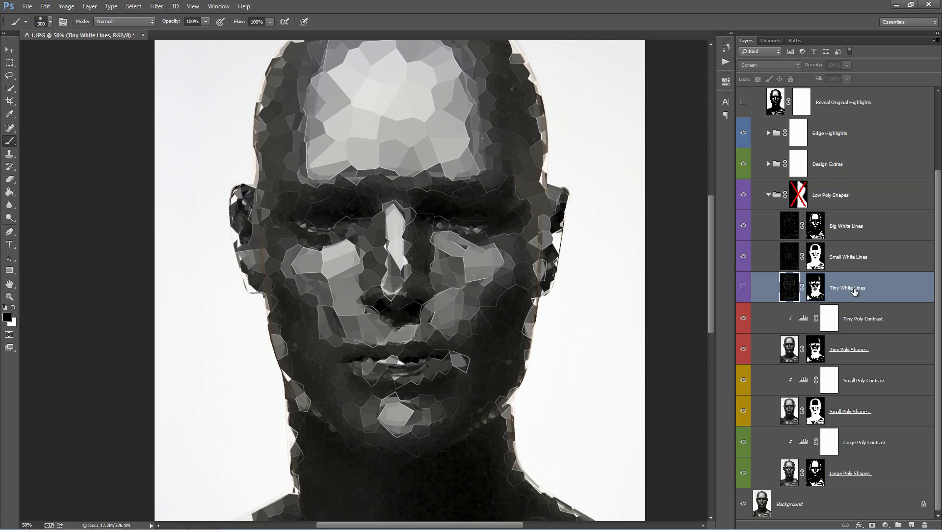
left_click(744, 289)
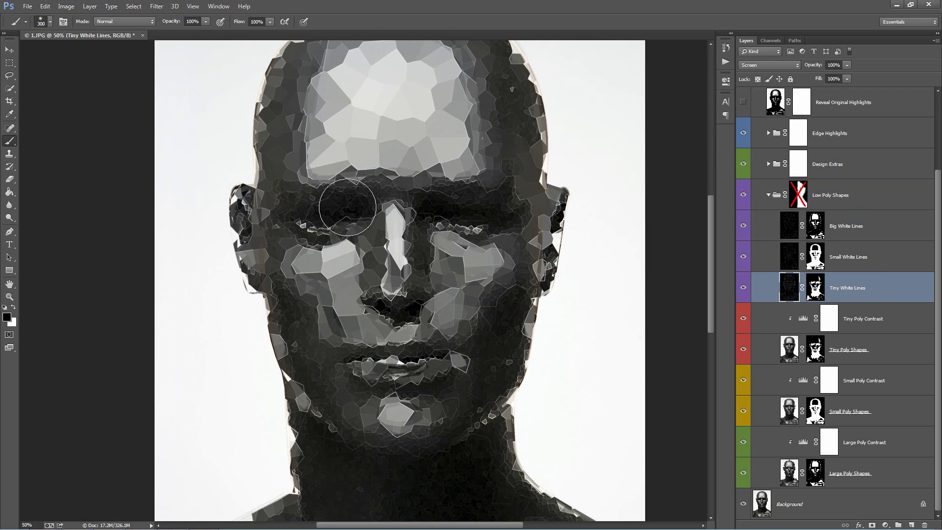
key("v")
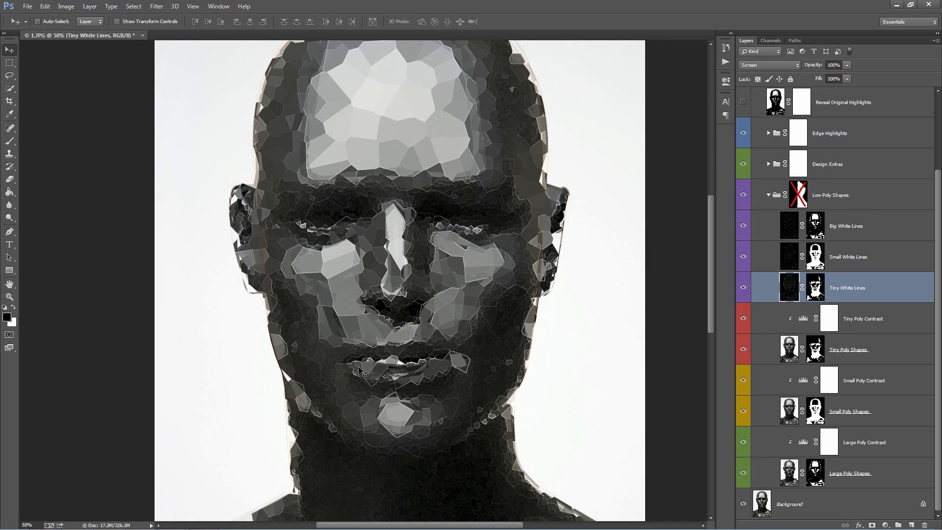
left_click(744, 289)
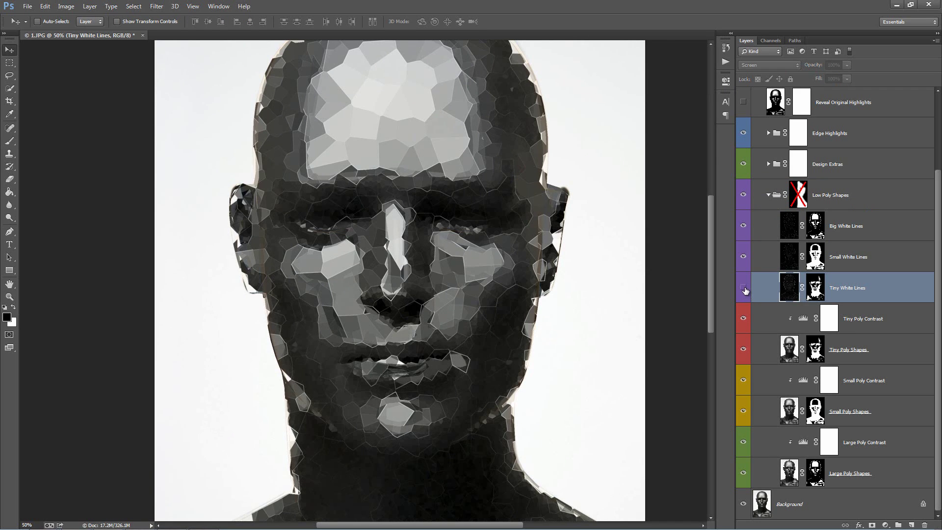
left_click(744, 288)
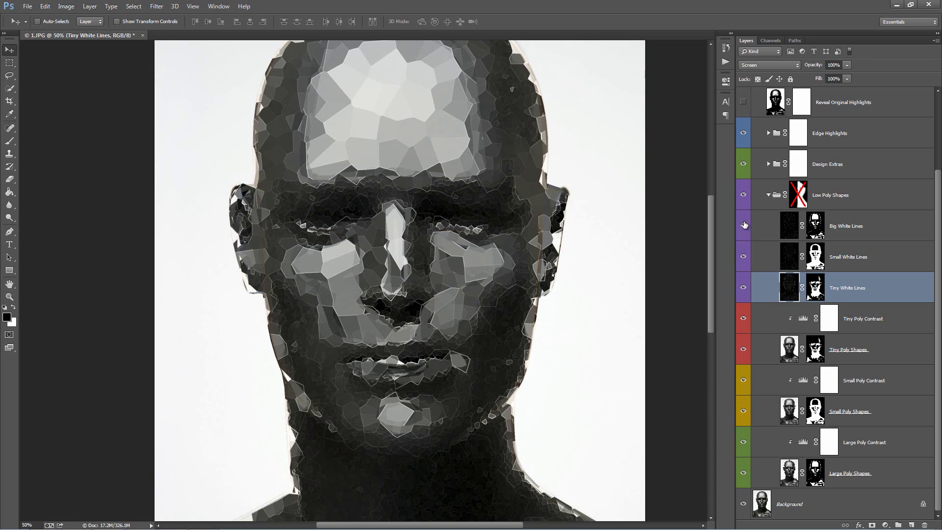
Toggle the three white lines layers and leave only Big White Lines visible, hiding Small White Lines and Tiny White Lines
left_click(744, 288)
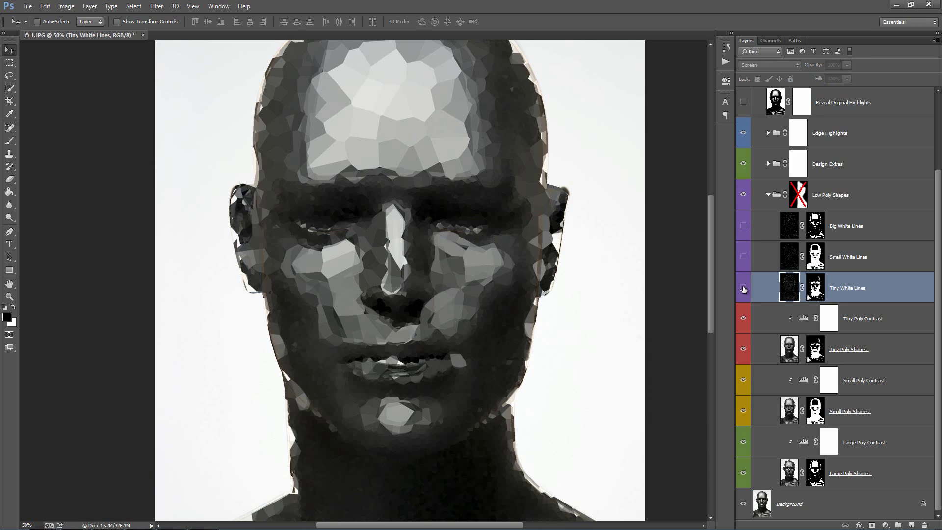
left_click_drag(744, 289, 746, 223)
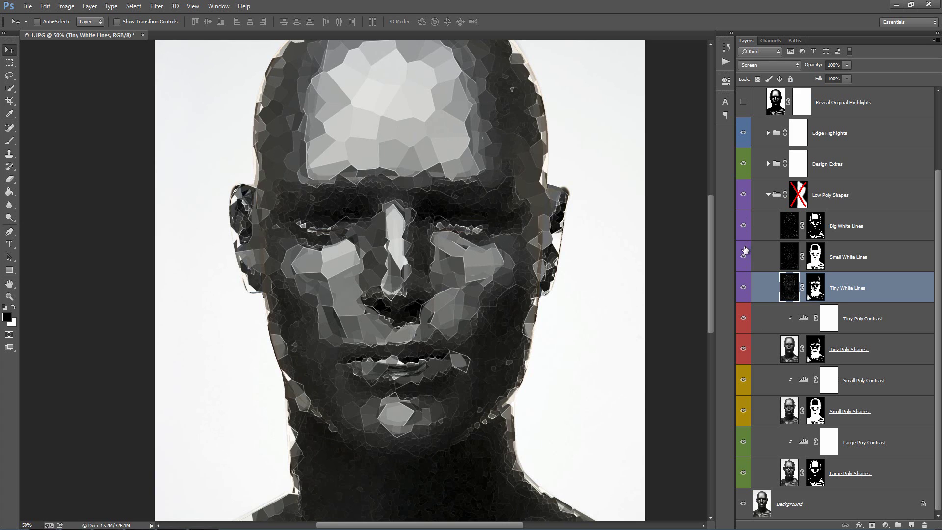
left_click(744, 288)
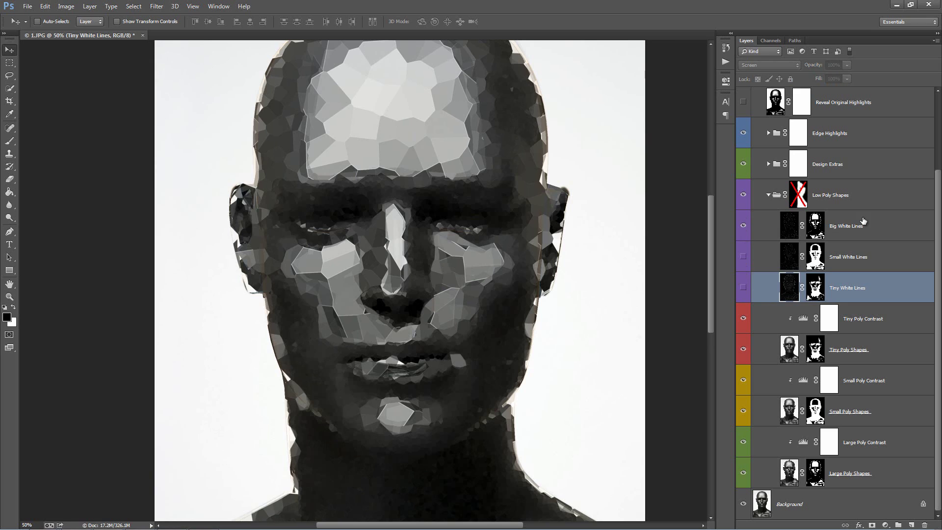
Examine the Big White Lines layer mask on its own and return to the normal image view
left_click(768, 233)
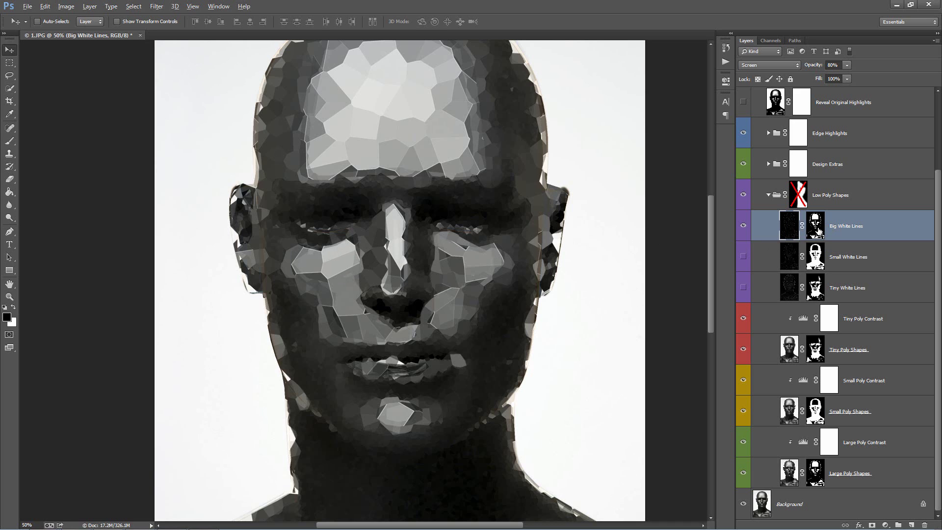
left_click(816, 226, "alt")
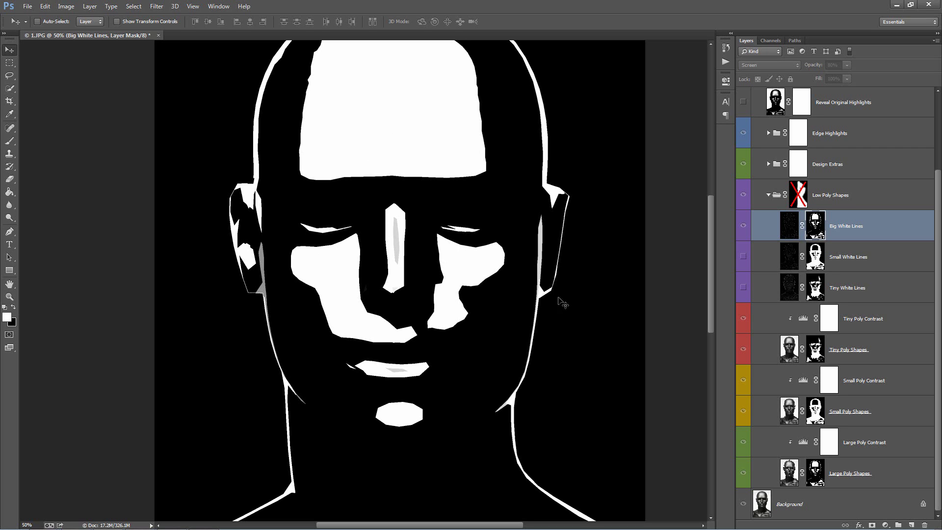
left_click(791, 229)
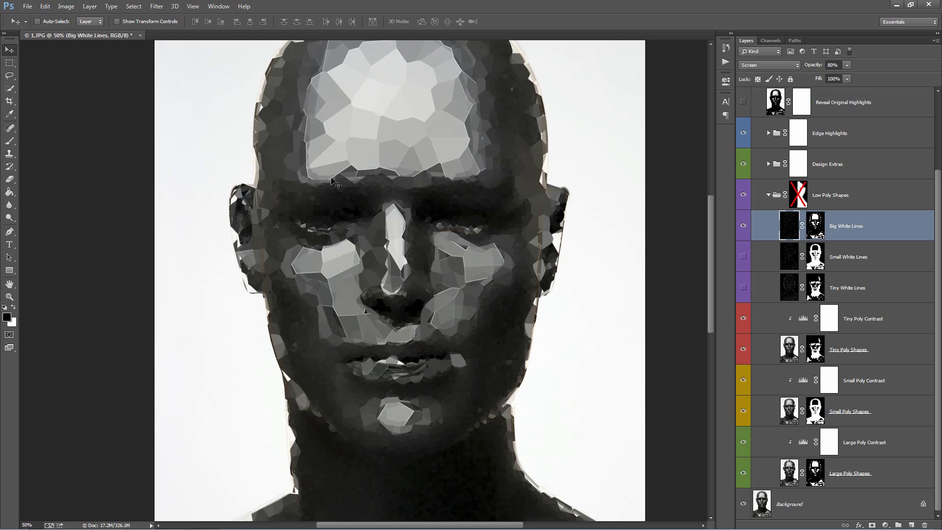
Paint white with the Brush on the Big White Lines mask over the right side of the head, neck and shoulder, and undo the strokes
scroll(497, 202, "up", 1)
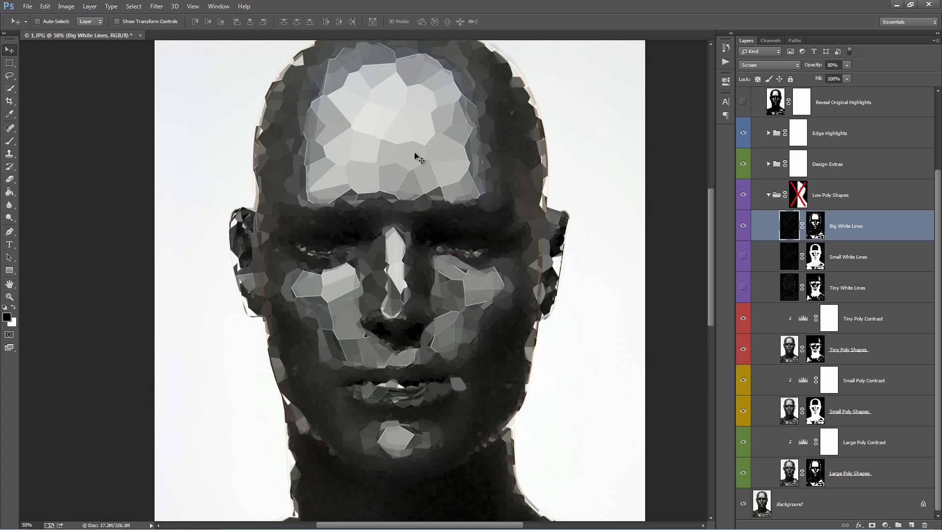
left_click(817, 227)
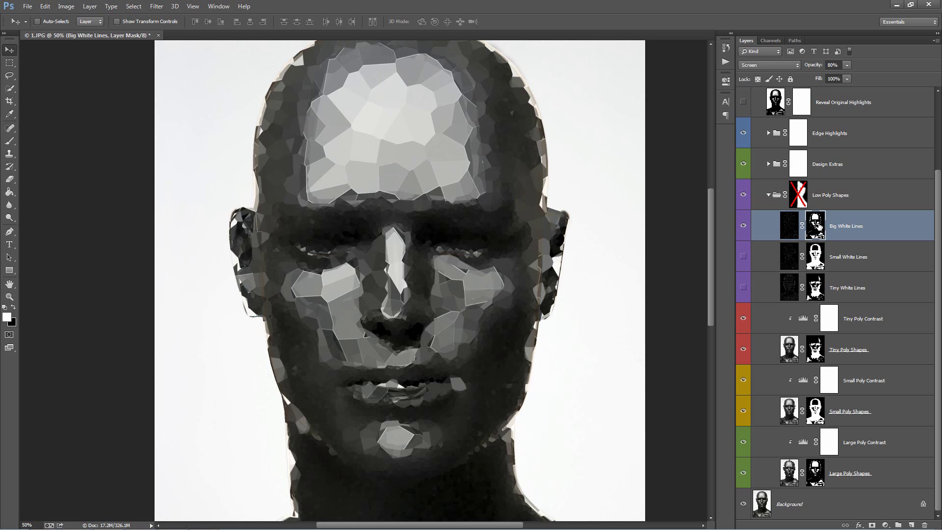
key("b")
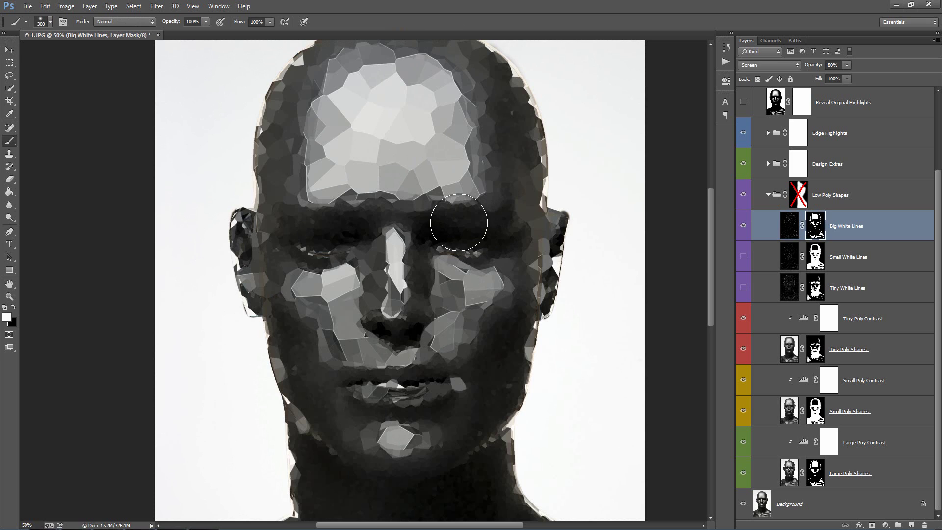
mouse_move(488, 199)
left_mouse_down()
mouse_move(487, 120)
mouse_move(510, 195)
mouse_move(517, 161)
mouse_move(504, 132)
mouse_move(511, 220)
mouse_move(486, 364)
mouse_move(499, 321)
mouse_move(499, 360)
mouse_move(466, 413)
mouse_move(507, 370)
mouse_move(442, 440)
mouse_move(452, 436)
mouse_move(484, 402)
mouse_move(434, 438)
mouse_move(446, 279)
mouse_move(457, 270)
mouse_move(478, 169)
mouse_move(454, 147)
mouse_move(466, 228)
mouse_move(479, 147)
mouse_move(607, 267)
mouse_move(455, 285)
mouse_move(448, 343)
left_mouse_up()
scroll(604, 324, "up", 10)
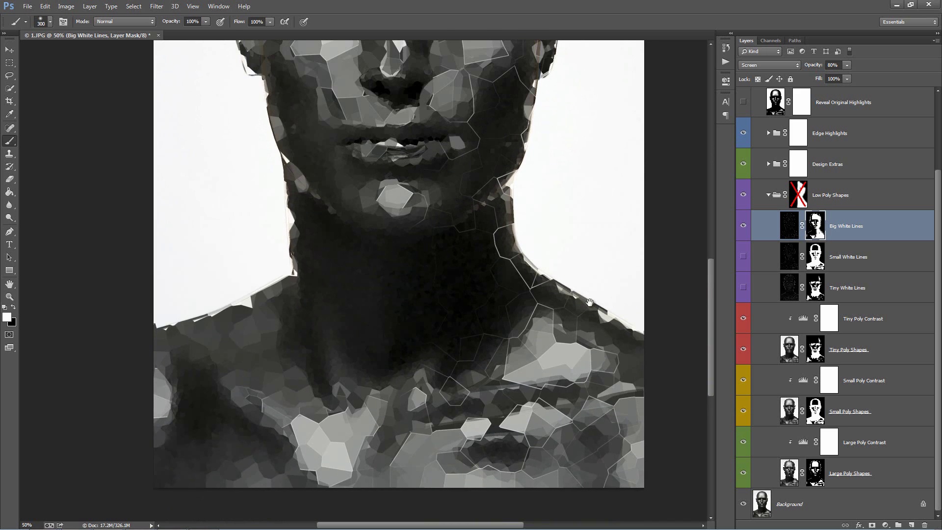
mouse_move(571, 272)
left_mouse_down()
mouse_move(461, 278)
mouse_move(479, 211)
mouse_move(502, 180)
mouse_move(501, 209)
left_mouse_up()
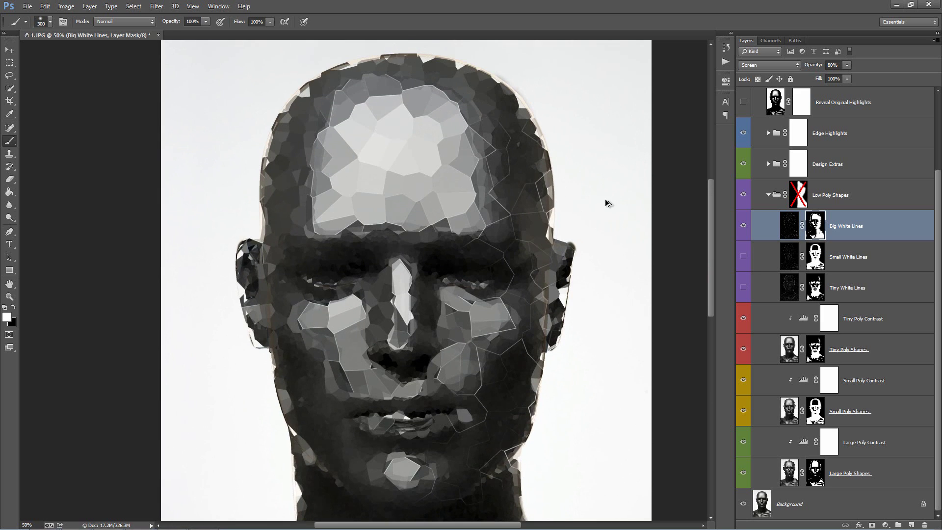
key("alt+bracketright")
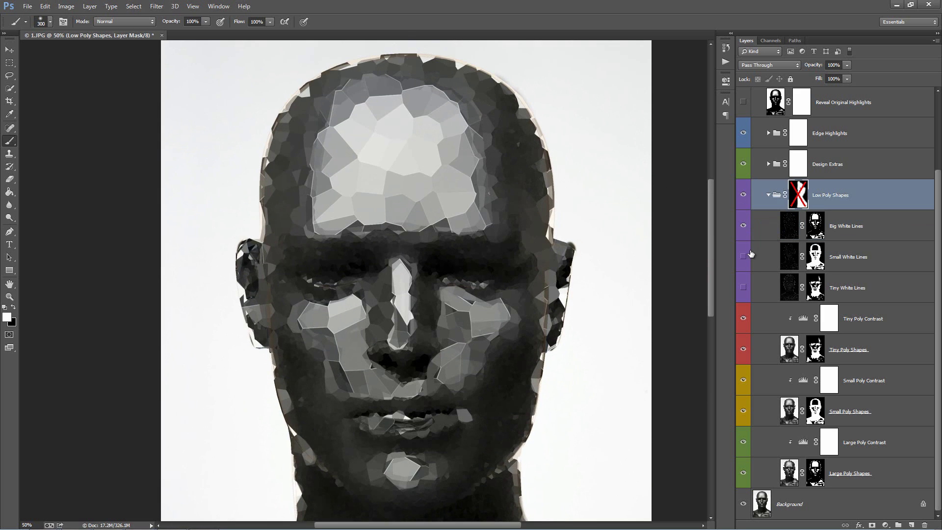
Select the Small White Lines layer and show it, with the Big White Lines layer hidden
left_click(849, 258)
left_click(745, 257)
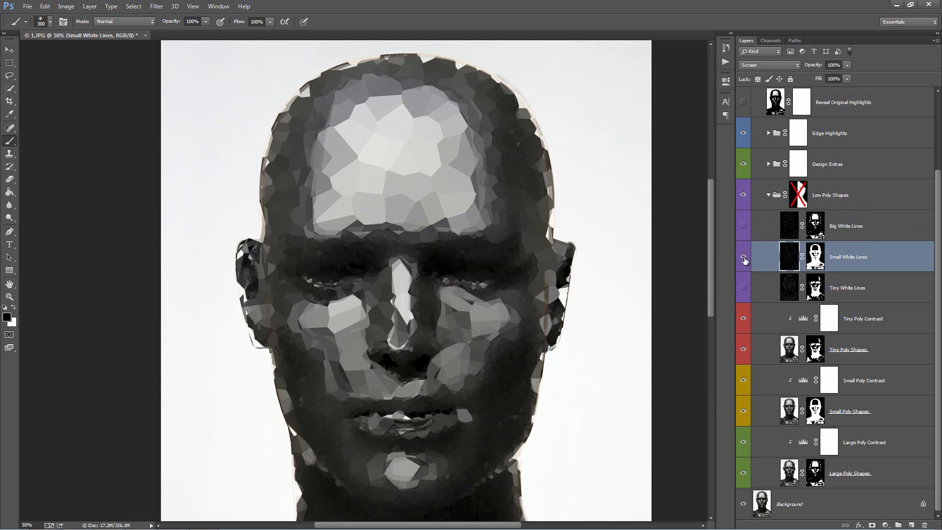
left_click_drag(583, 248, 560, 155)
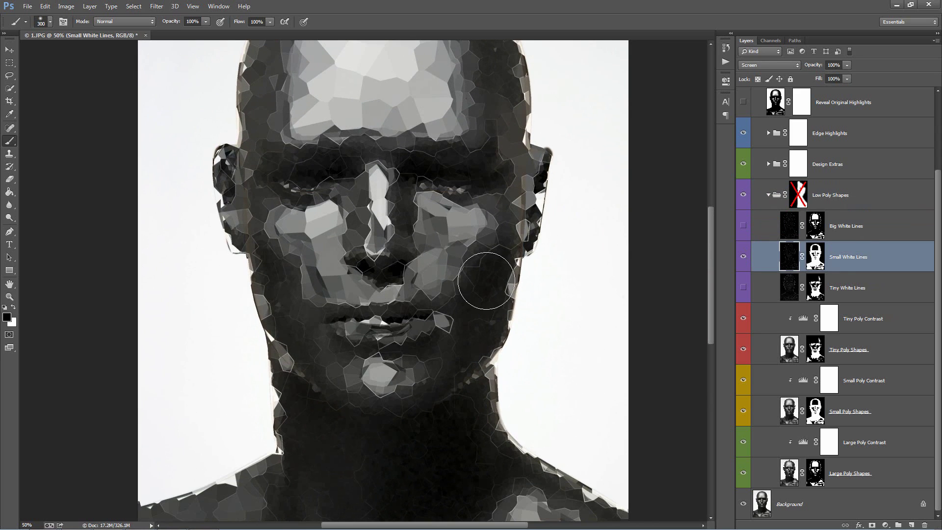
Examine the Small White Lines layer mask on its own and return to the normal image view
left_click(815, 256, "alt")
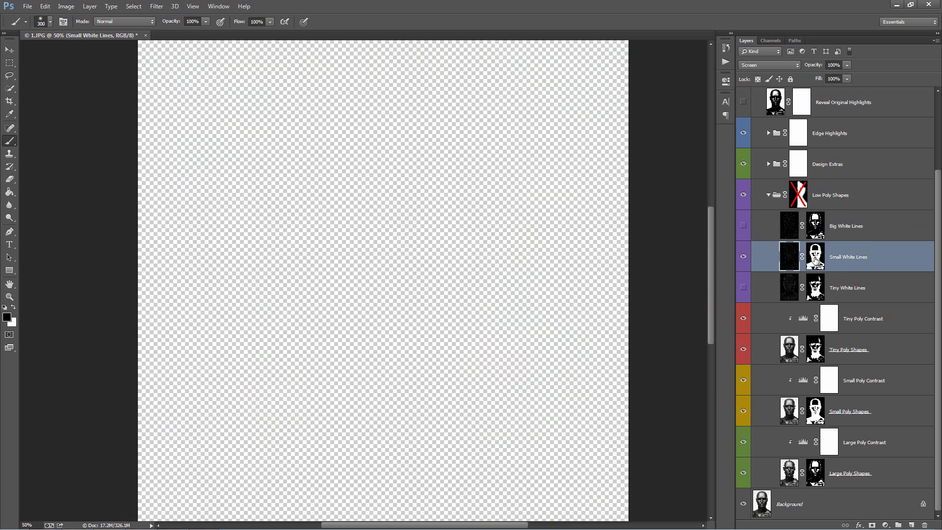
key("x")
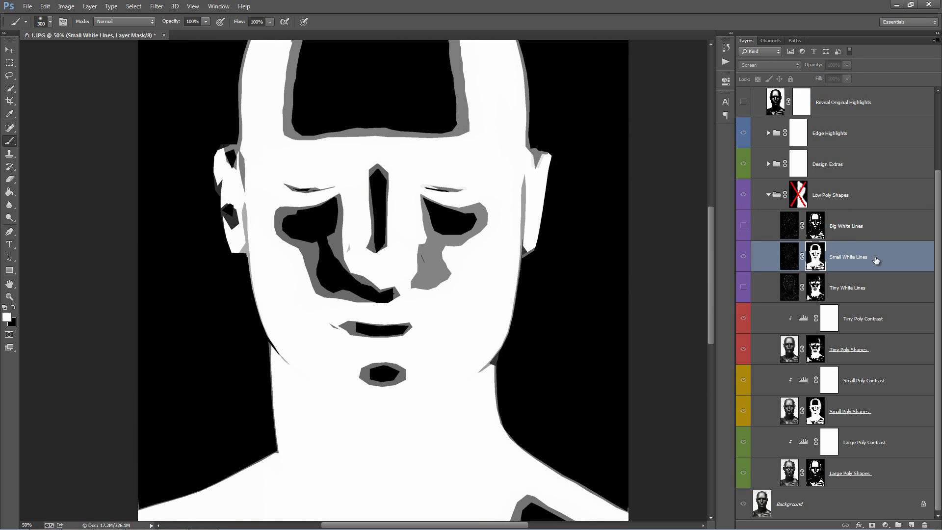
scroll(324, 157, "up", 2)
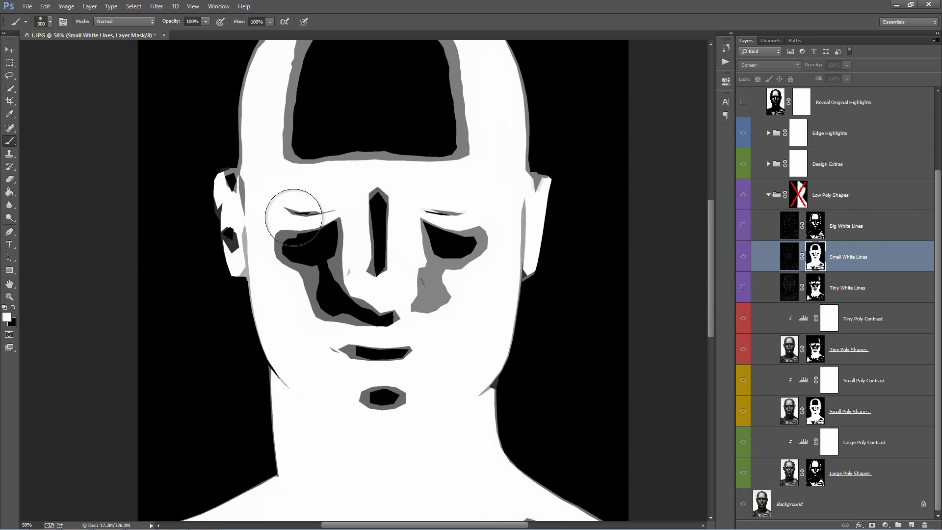
left_click(789, 260)
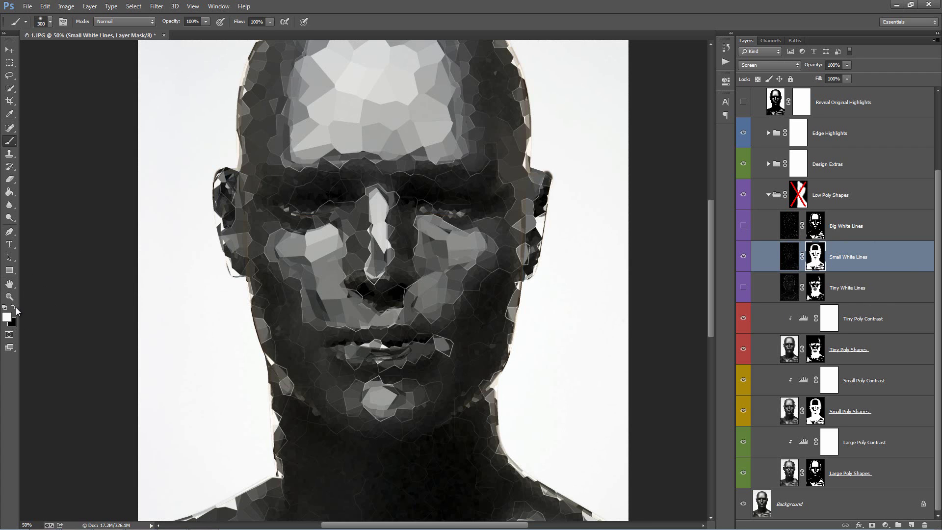
Paint black on the Small White Lines mask over the right side of the face and chin, and restore white as foreground colour
left_click(14, 308)
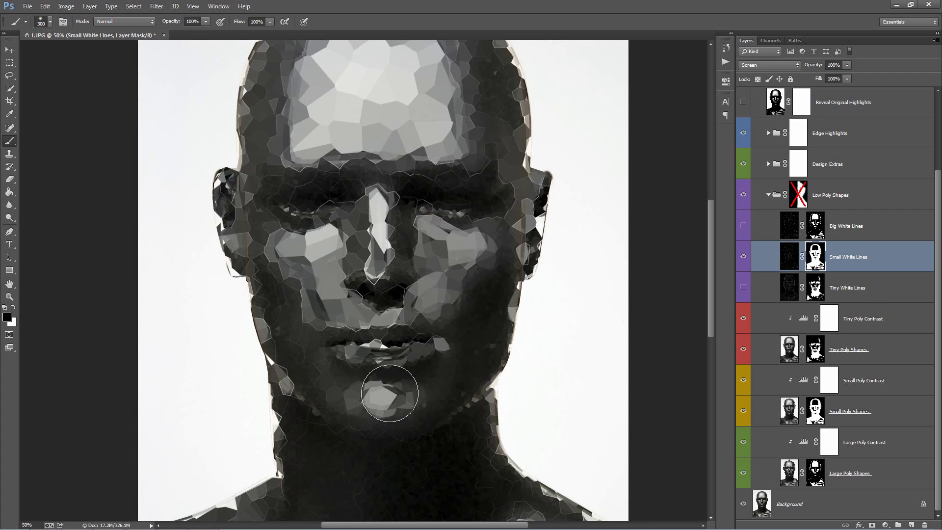
mouse_move(484, 203)
left_mouse_down()
mouse_move(450, 210)
mouse_move(439, 189)
mouse_move(481, 180)
mouse_move(418, 185)
left_mouse_up()
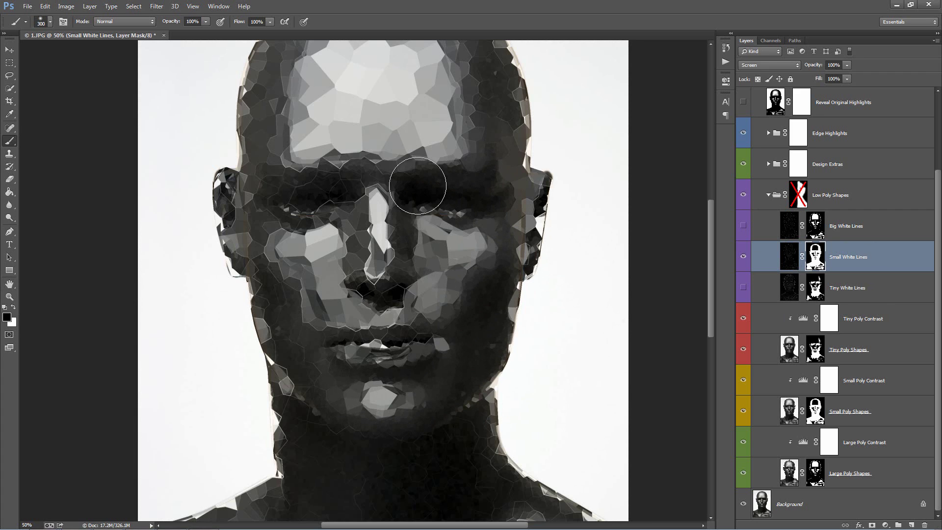
scroll(484, 216, "up", 3)
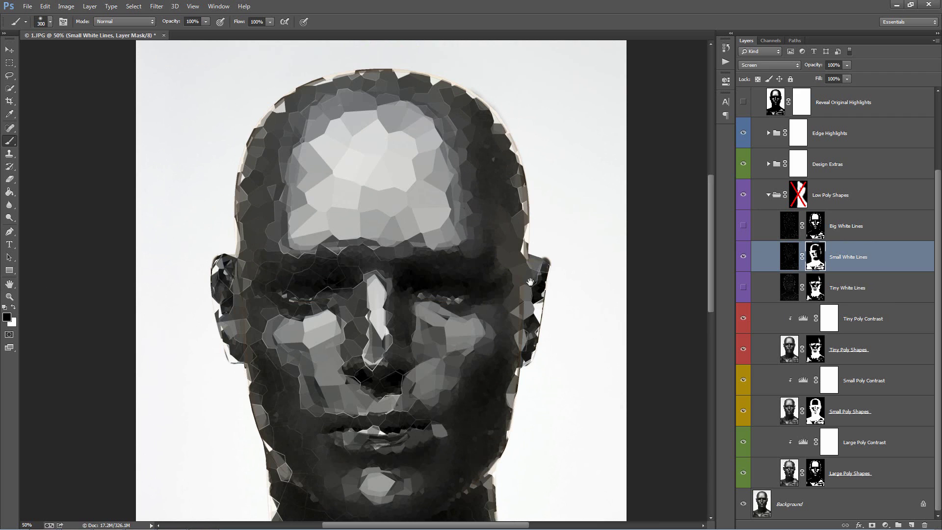
left_click_drag(531, 281, 523, 244)
key("x")
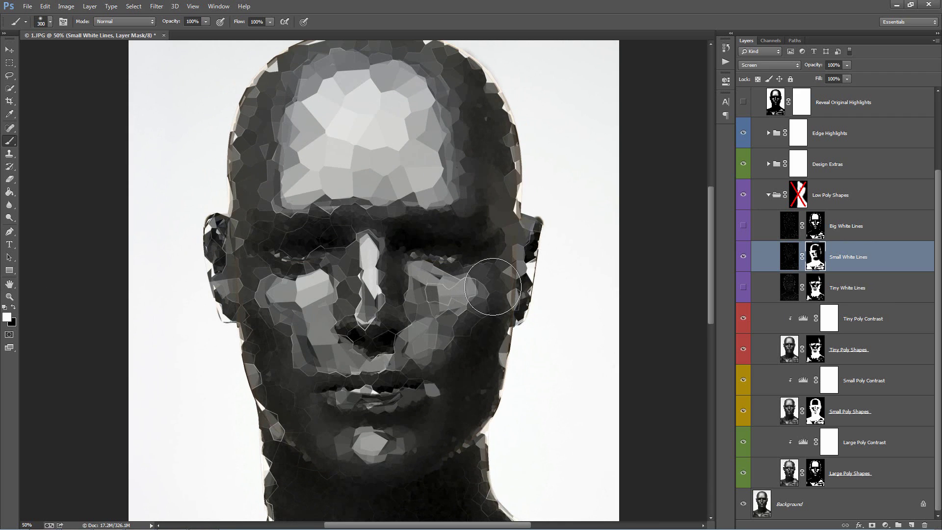
Hide the Small White Lines layer and preview the Tiny White Lines layer by switching its visibility on and off
left_click_drag(543, 273, 540, 234)
left_click(744, 257)
left_click(743, 287)
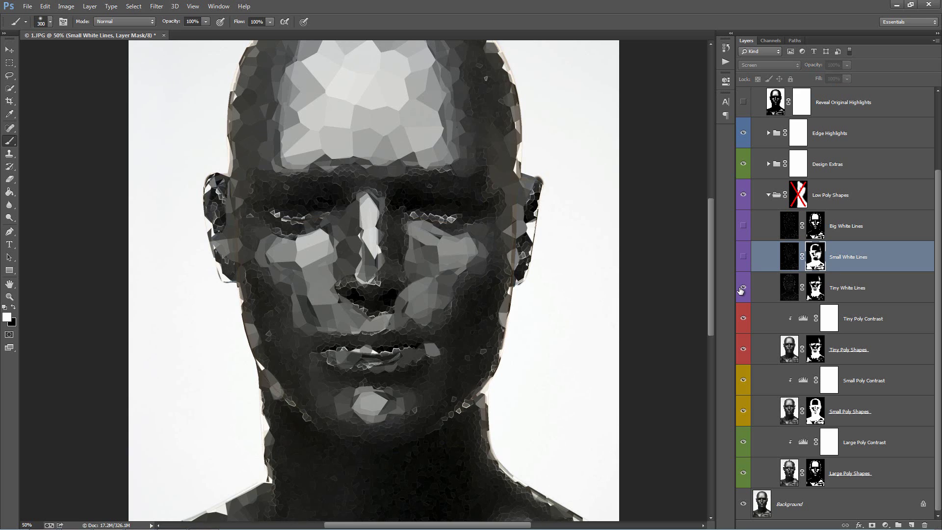
left_click(743, 287)
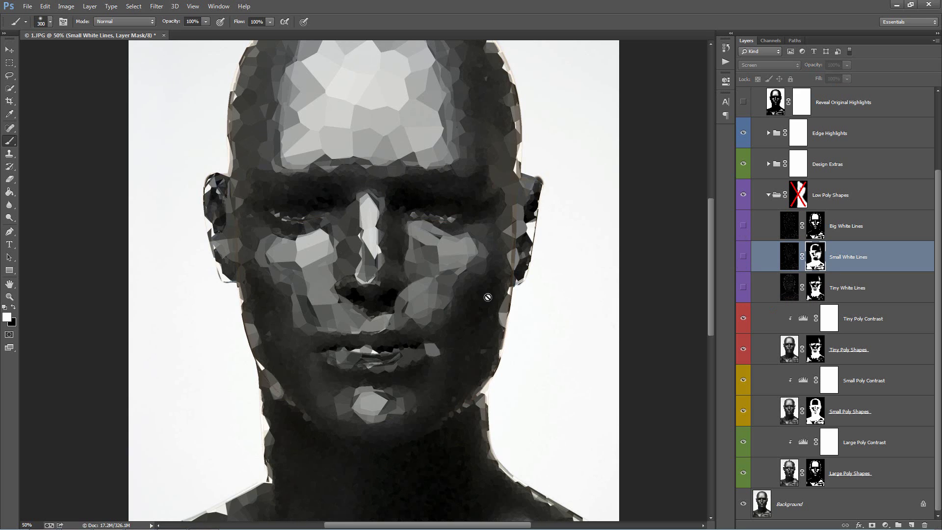
left_click_drag(488, 297, 490, 274)
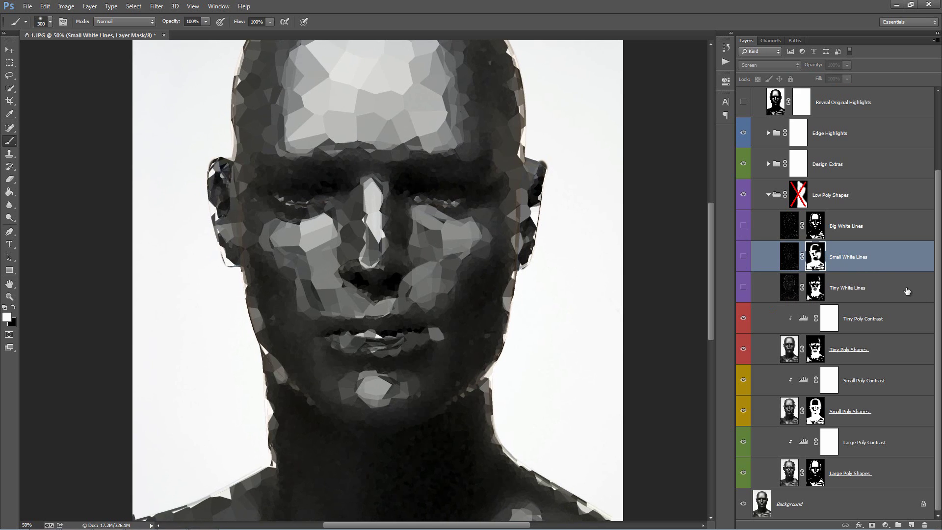
Select the Tiny Poly Shapes layer below its Tiny Poly Contrast adjustment and hide it
left_click(878, 320)
left_click(876, 348)
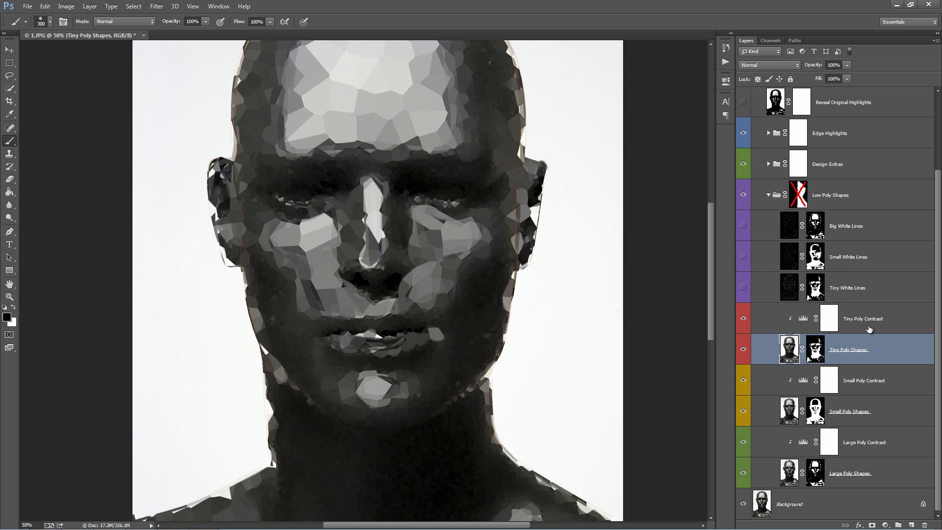
left_click(869, 328)
left_click(870, 348, "shift")
left_click(869, 354)
left_click(744, 350)
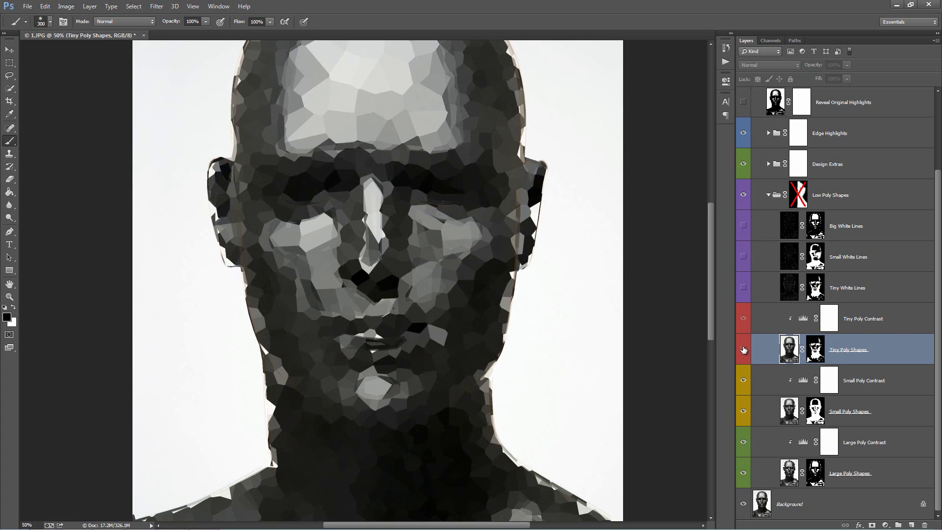
Compare the face up close with the Tiny Poly Shapes layer shown and hidden, and leave the layer visible
key("z")
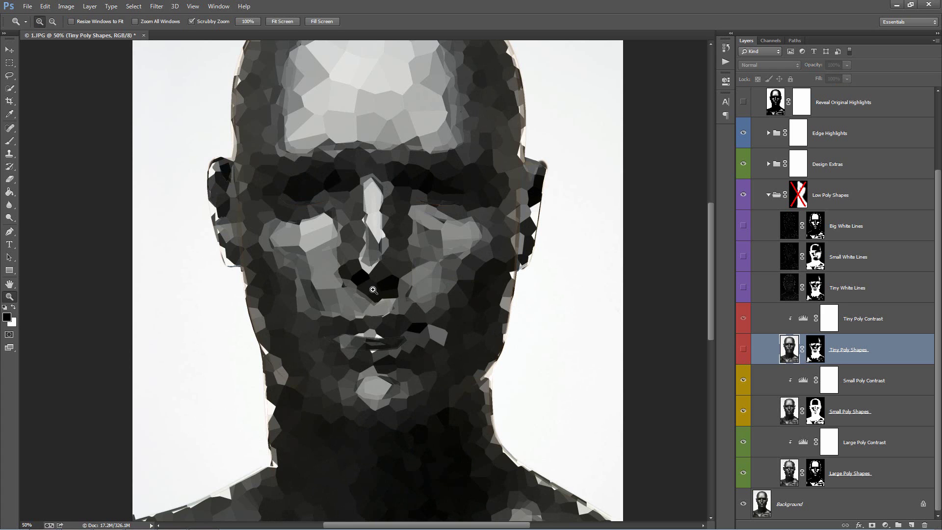
mouse_move(369, 284)
left_mouse_down()
mouse_move(391, 295)
mouse_move(391, 280)
mouse_move(448, 273)
left_mouse_up()
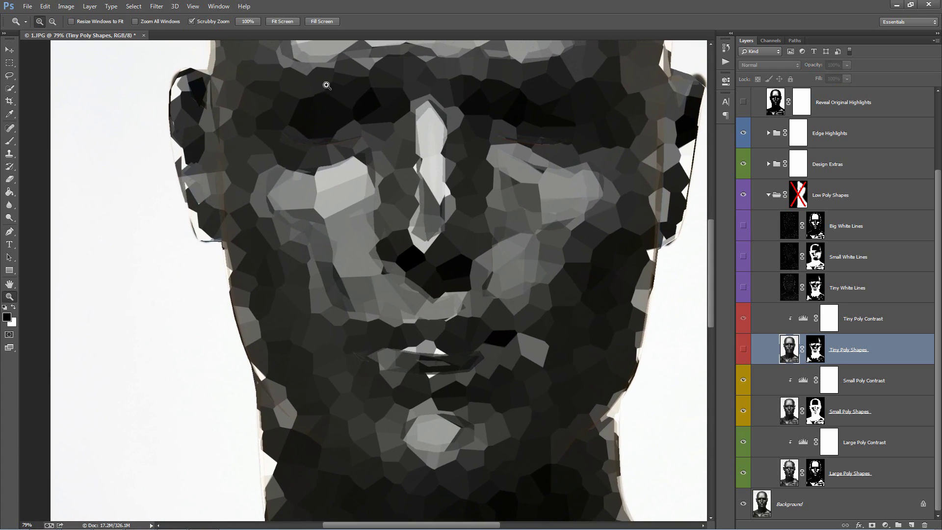
left_click(744, 349)
left_click(744, 349)
left_click(744, 350)
left_click(744, 350)
left_click(744, 350)
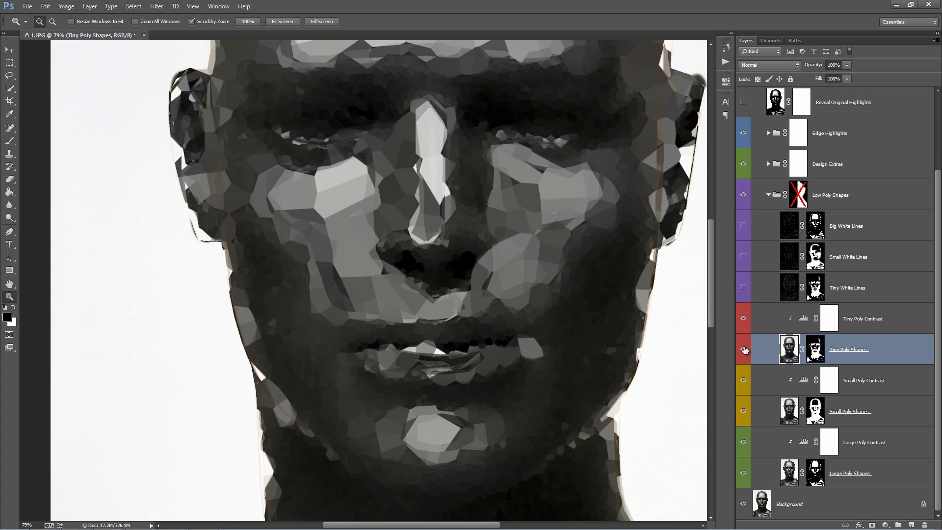
left_click(744, 350)
left_click(744, 349)
Examine the Tiny Poly Shapes layer mask on its own and return to the normal image view
left_click(816, 349)
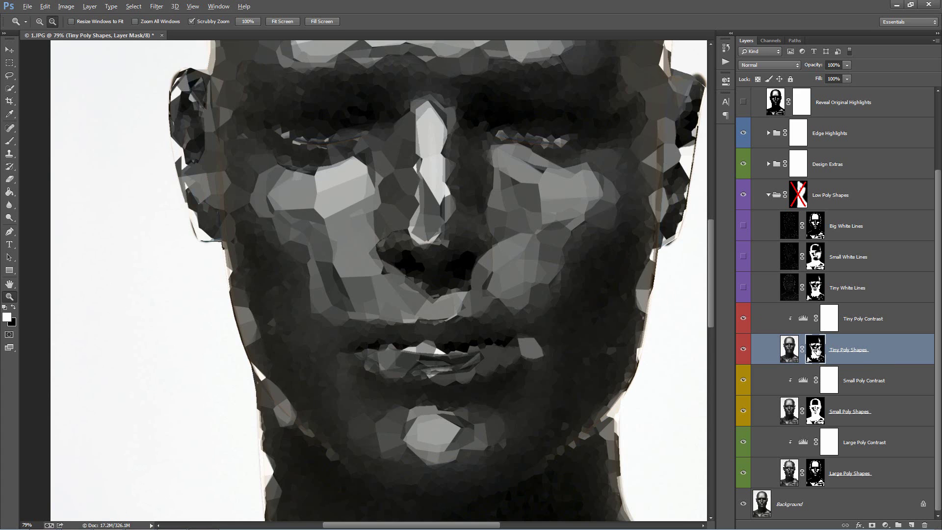
left_click(814, 352, "alt")
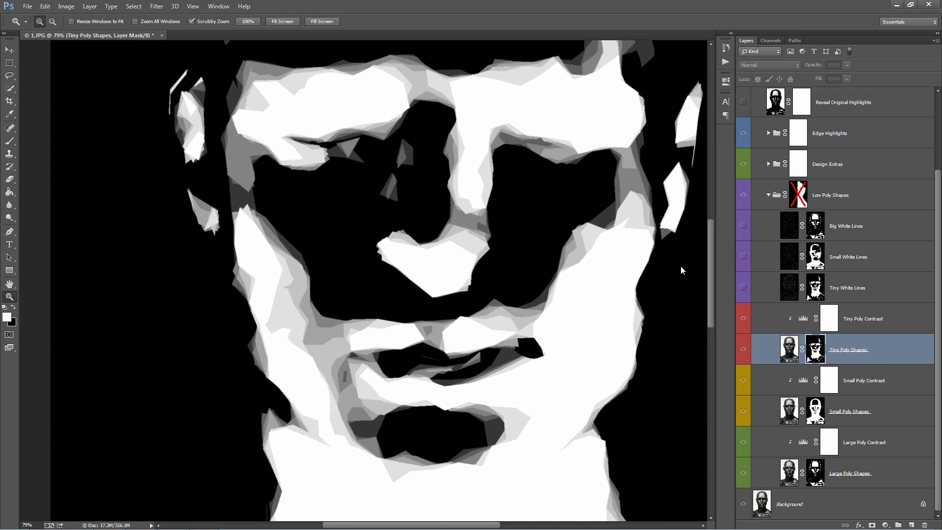
left_click_drag(486, 266, 467, 260)
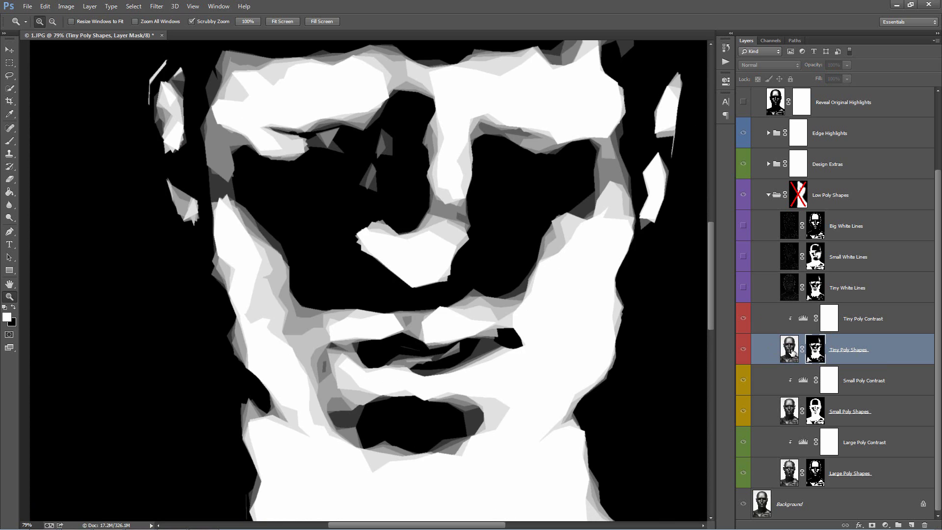
left_click(790, 349)
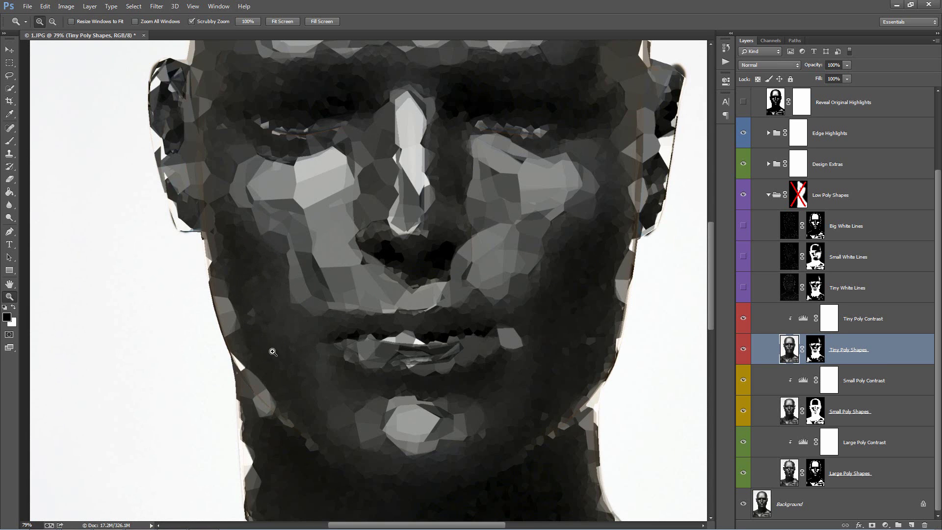
Paint black on the Tiny Poly Shapes mask over the left cheek, mouth and chin, reducing the brush size to 175
left_click(822, 347)
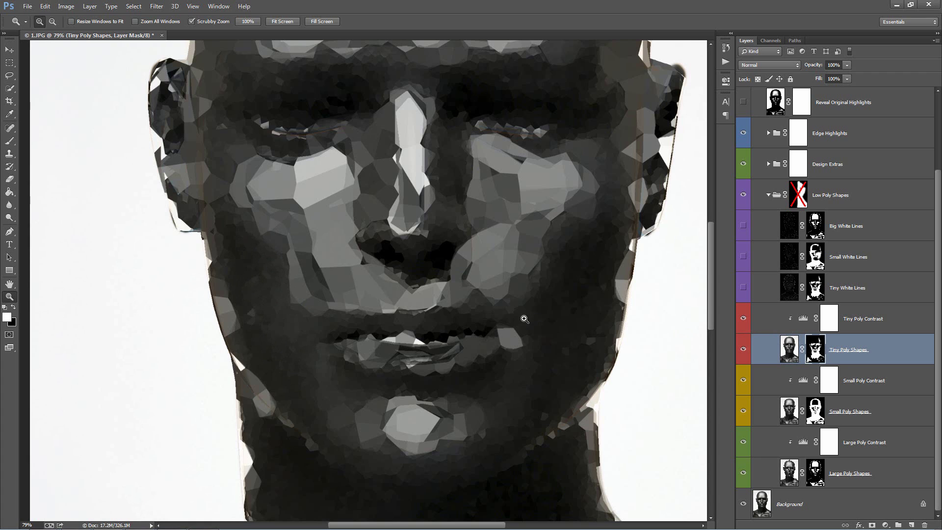
key("b")
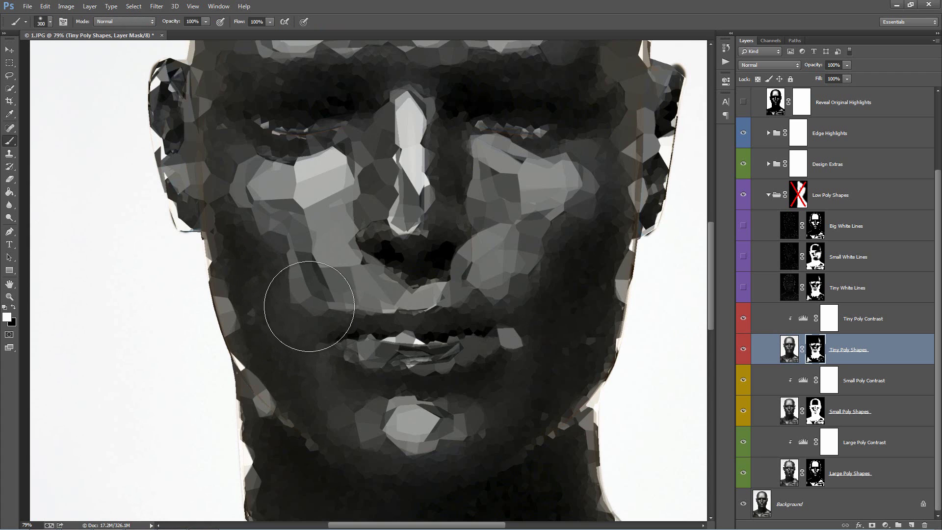
key("x")
key("ctrl+z")
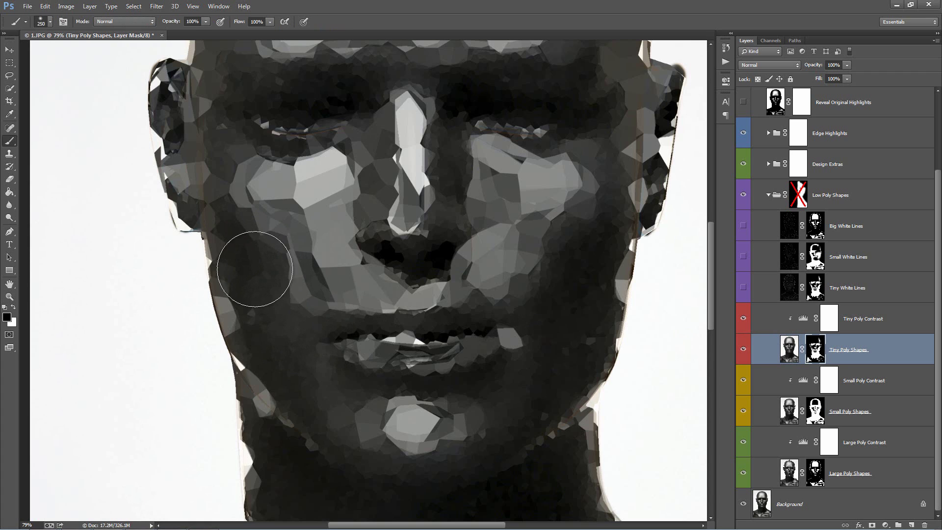
key("bracketleft")
key("bracketleft")
key("bracketleft")
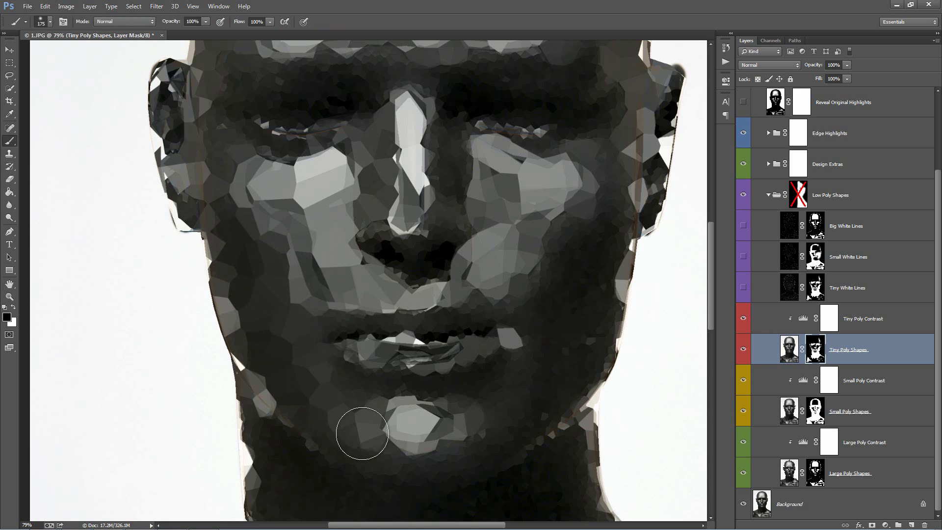
mouse_move(275, 322)
left_mouse_down()
mouse_move(523, 327)
mouse_move(334, 343)
left_mouse_up()
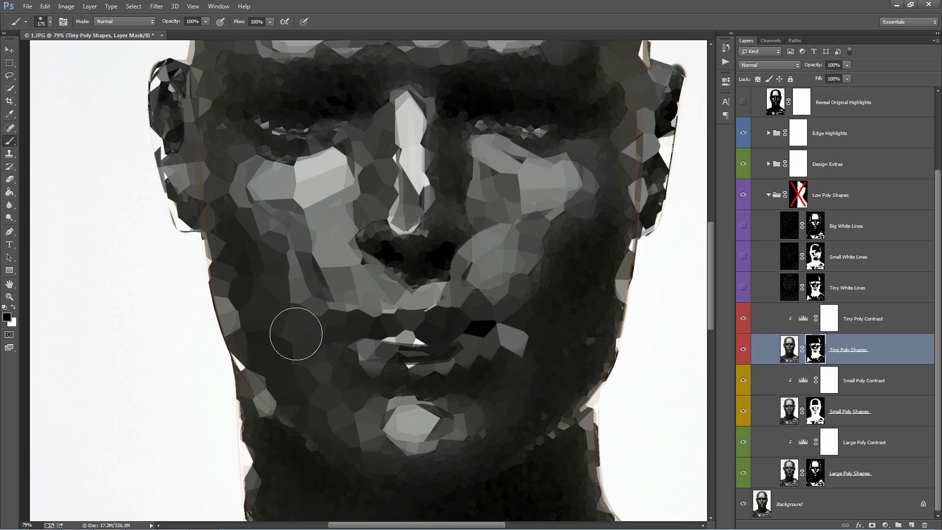
left_click(409, 450)
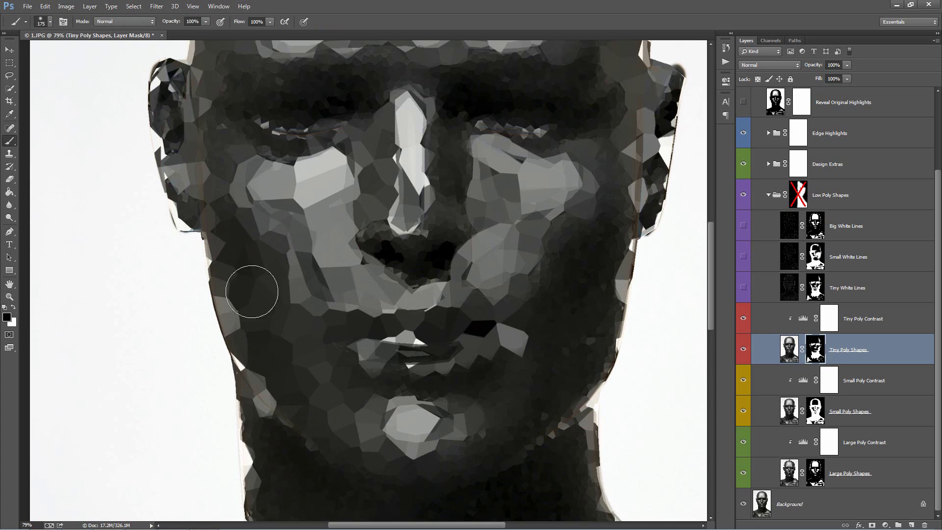
mouse_move(253, 284)
left_mouse_down()
mouse_move(244, 260)
mouse_move(267, 332)
mouse_move(237, 246)
mouse_move(259, 313)
left_mouse_up()
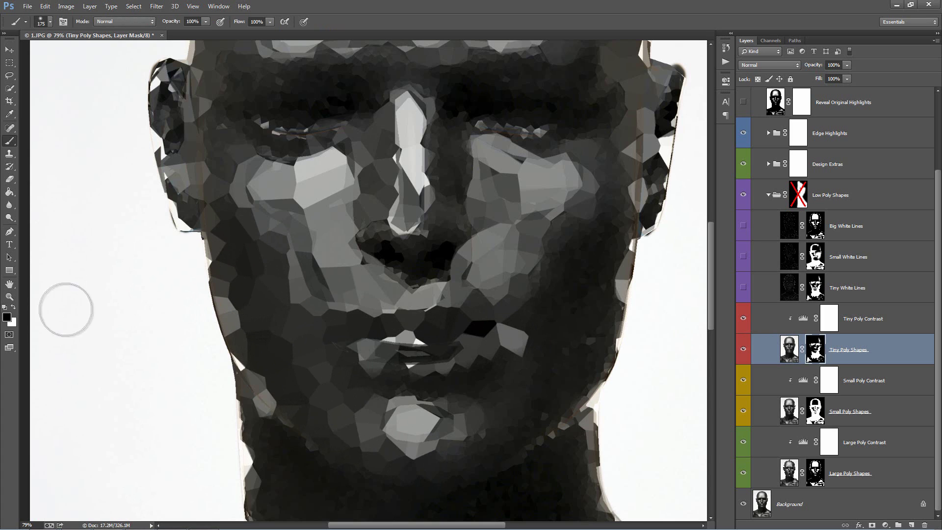
Paint white on the Tiny Poly Shapes mask along the left edge of the face and jaw with a size 70 brush
left_click(13, 308)
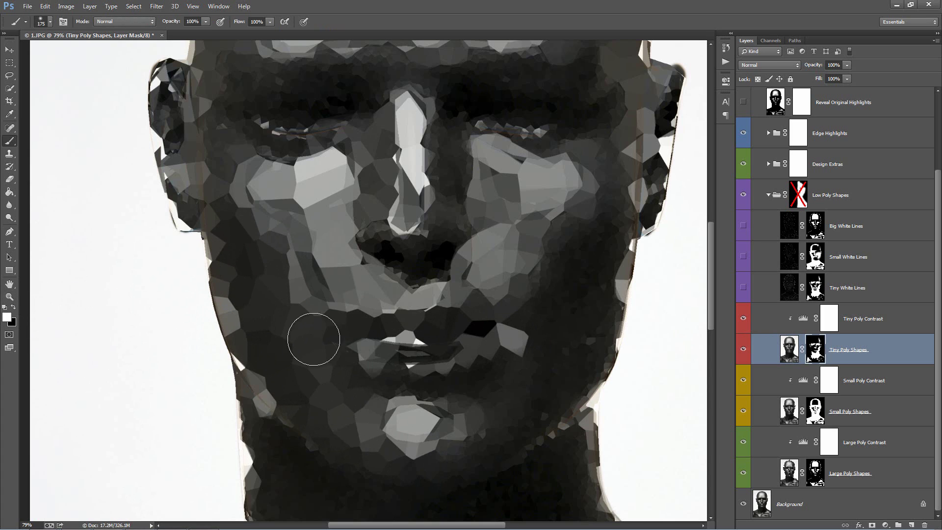
key("bracketleft")
key("bracketleft")
key("bracketleft")
key("bracketleft")
key("bracketleft")
key("bracketleft")
mouse_move(207, 244)
left_mouse_down()
mouse_move(225, 347)
mouse_move(205, 306)
mouse_move(265, 409)
mouse_move(216, 346)
mouse_move(270, 418)
mouse_move(250, 391)
mouse_move(319, 454)
mouse_move(298, 427)
left_mouse_up()
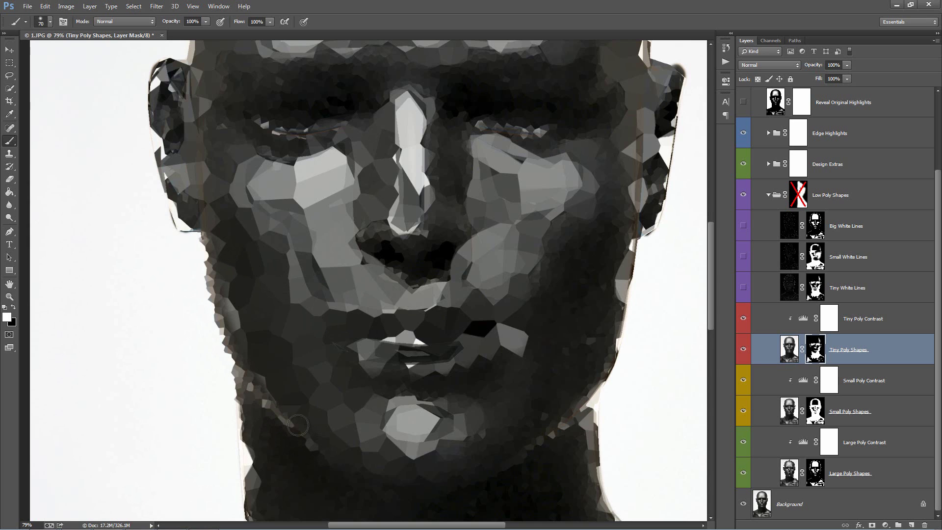
Paint white with a larger brush on the Tiny Poly Shapes mask just inside the left side of the face
key("bracketright")
key("bracketright")
key("bracketright")
key("bracketright")
key("bracketright")
mouse_move(234, 295)
left_mouse_down()
mouse_move(248, 349)
mouse_move(305, 404)
mouse_move(248, 311)
mouse_move(225, 225)
mouse_move(231, 244)
left_mouse_up()
key("v")
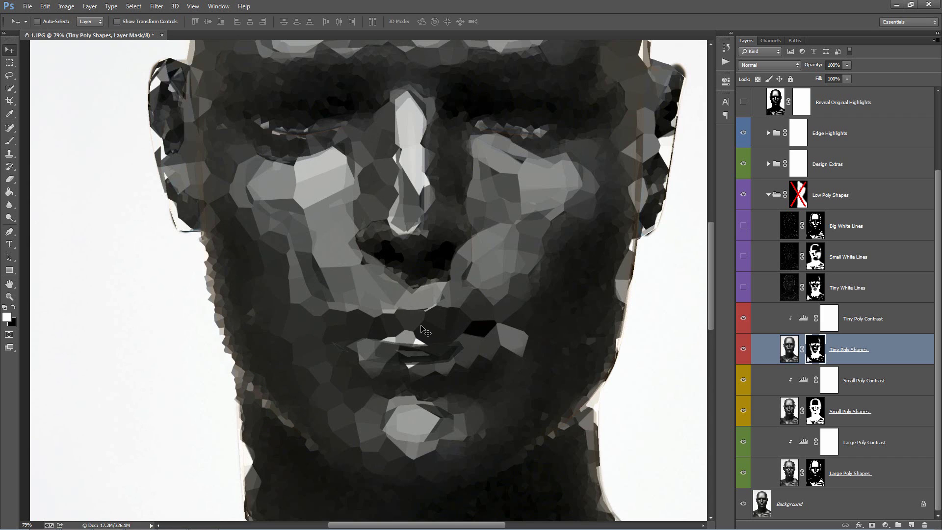
Select the Small Poly Shapes layer and compare the face with that layer shown and hidden, leaving it visible
left_click_drag(431, 346, 413, 306)
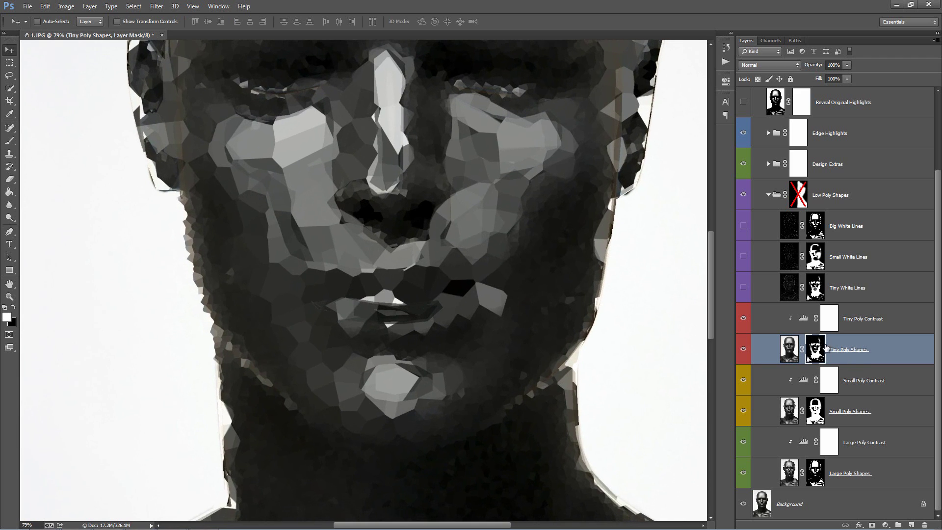
left_click(864, 412)
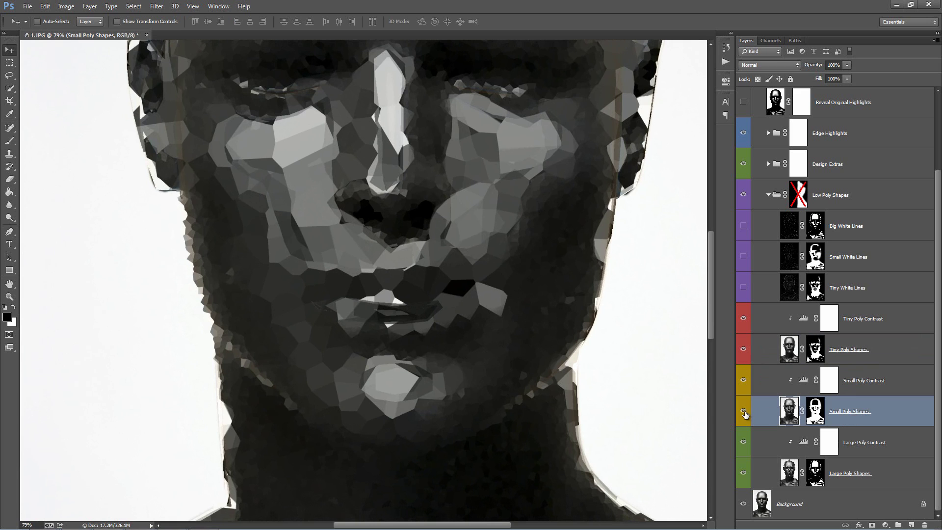
left_click_drag(527, 296, 531, 329)
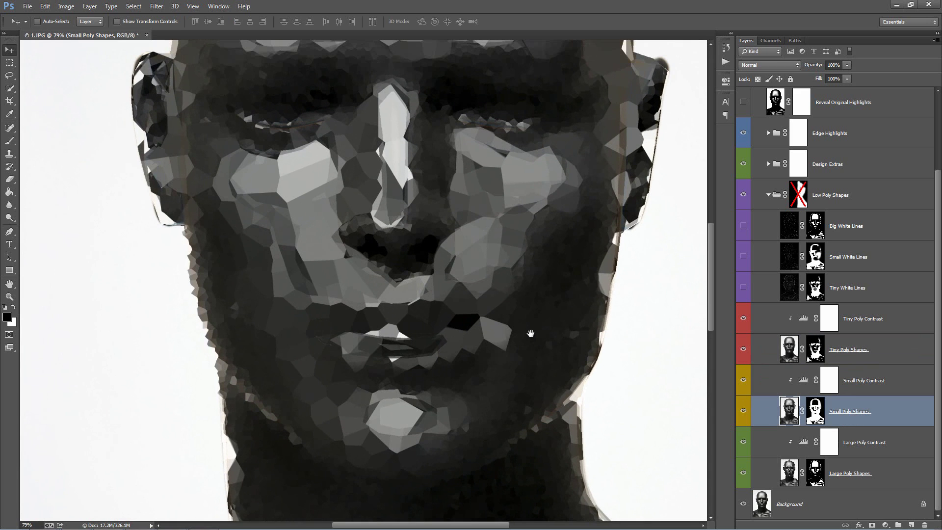
left_click(743, 412)
left_click(741, 413)
left_click(740, 413)
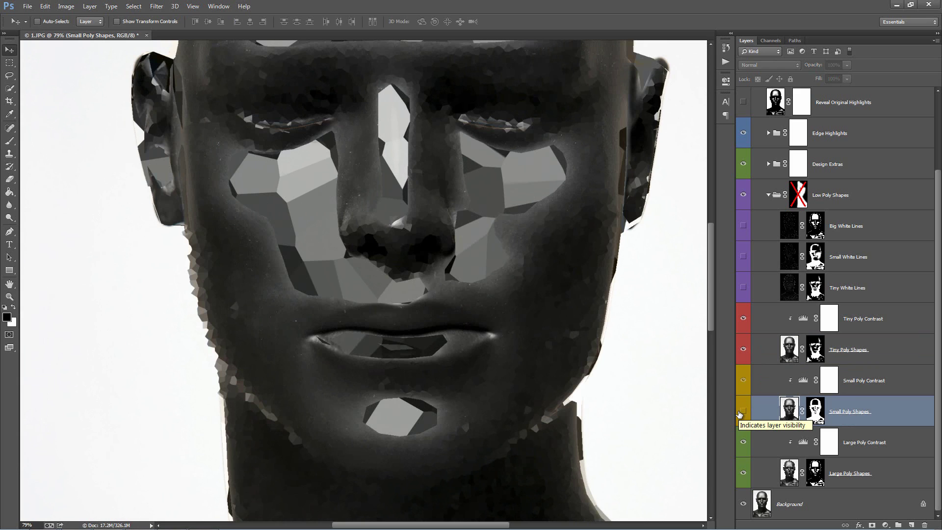
left_click(740, 414)
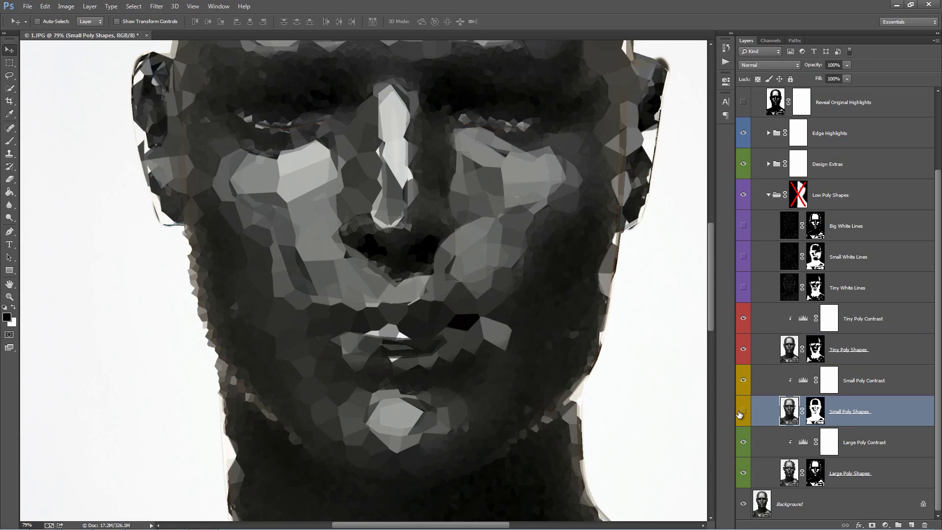
left_click(740, 412)
left_click(740, 412)
left_click(740, 412)
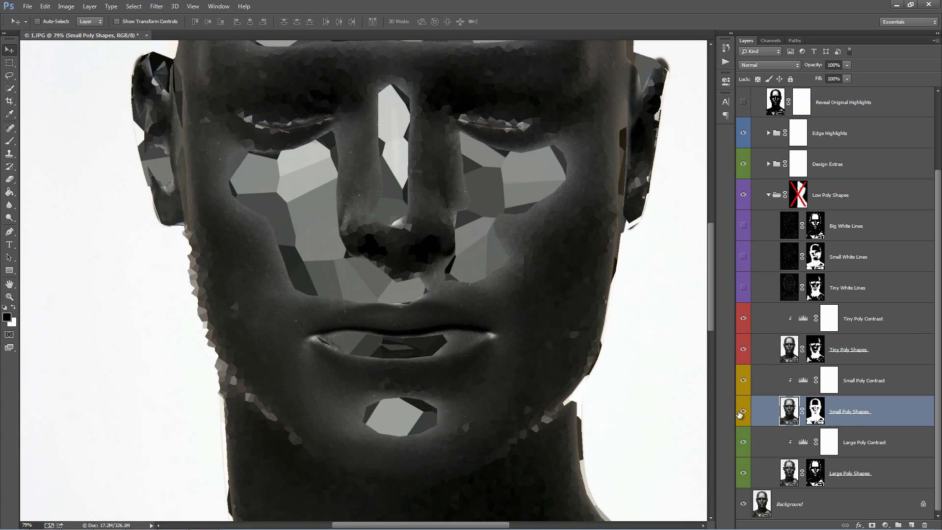
left_click(741, 412)
left_click(740, 412)
left_click(741, 413)
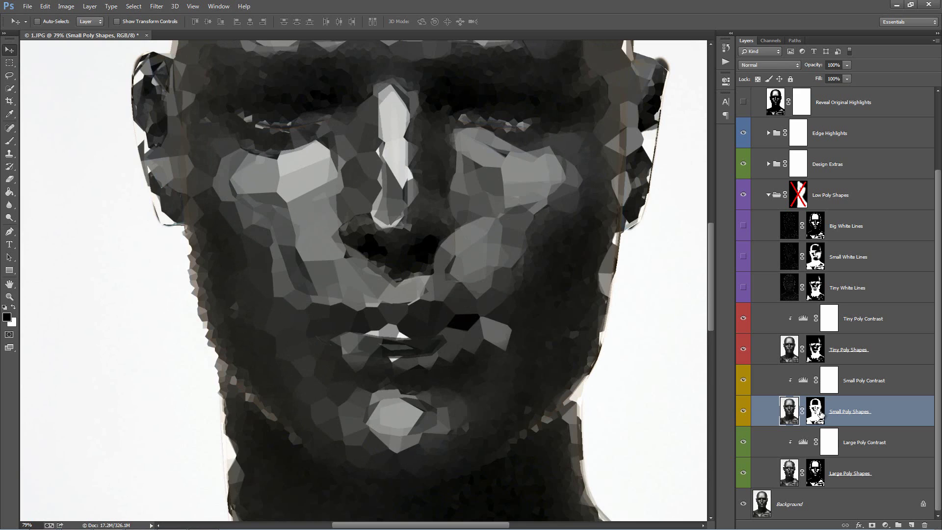
Look over the Tiny, Small and Large Poly Shapes layers and their masks by selecting them one after another
left_click(818, 413)
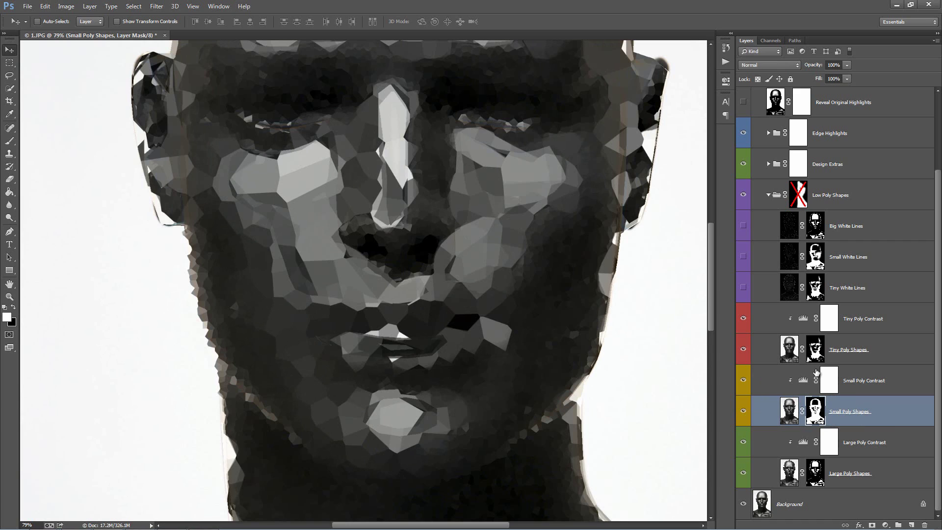
left_click(863, 359)
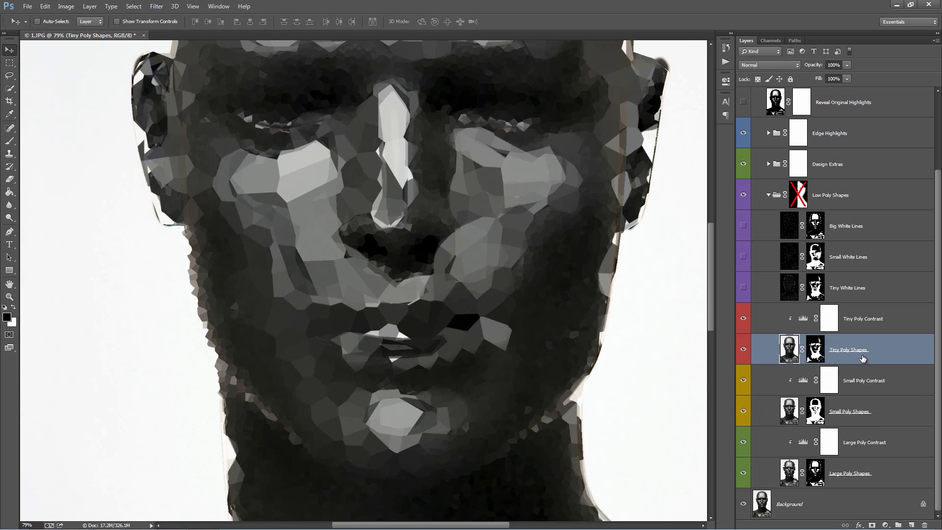
left_click(867, 481)
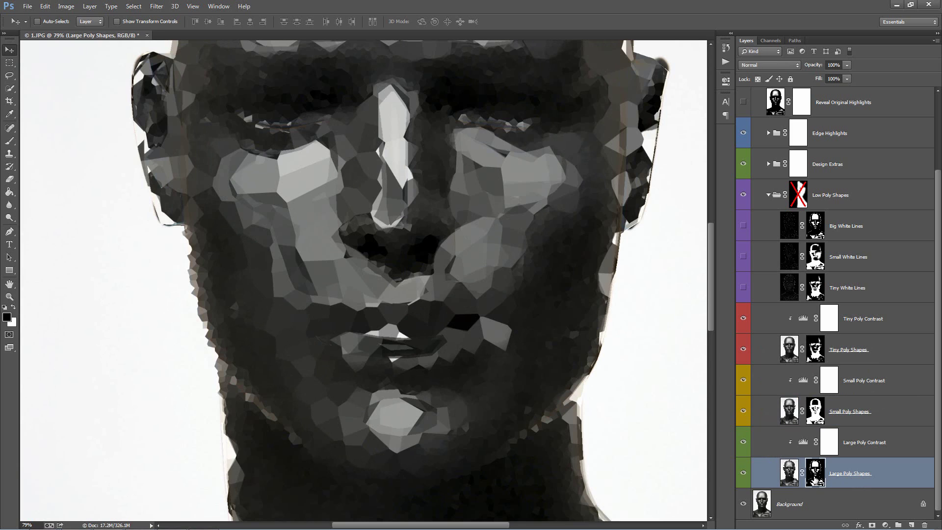
left_click(815, 474)
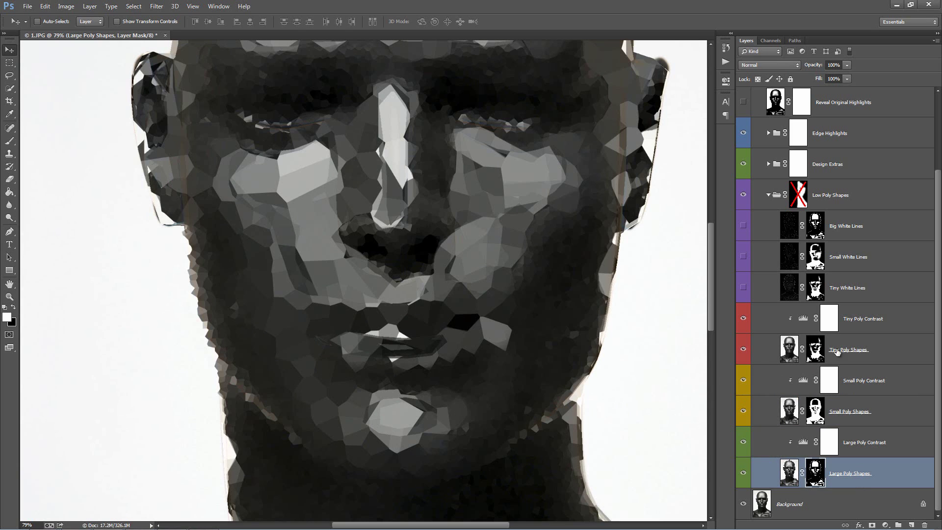
left_click(857, 353)
left_click(860, 407)
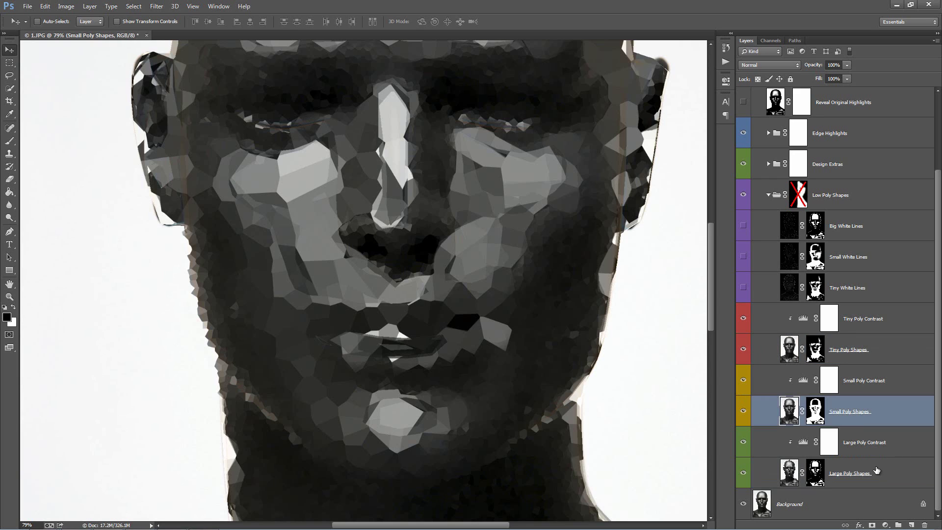
left_click(878, 470)
left_click(867, 412)
Set the Large Poly Contrast Levels adjustment to a black input level of 37 and a white input level of 204
left_click(872, 448)
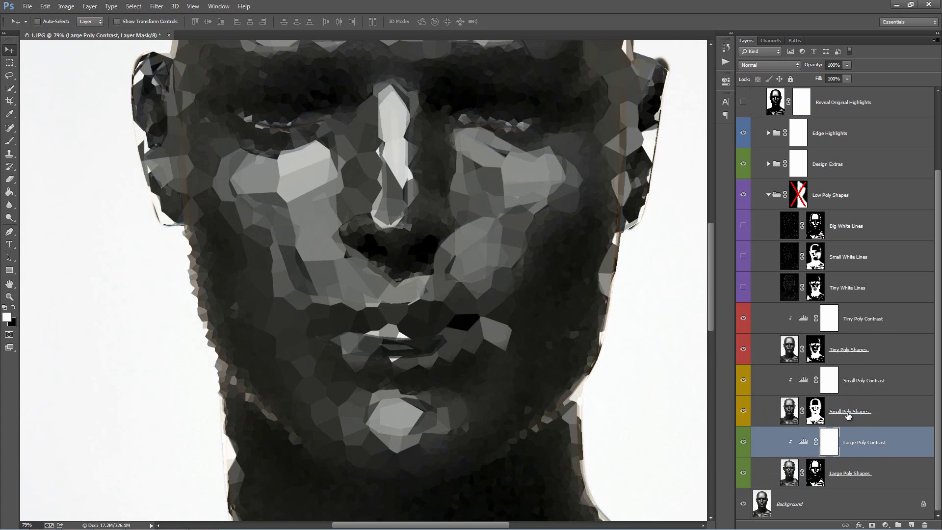
key("ctrl+minus")
key("ctrl+minus")
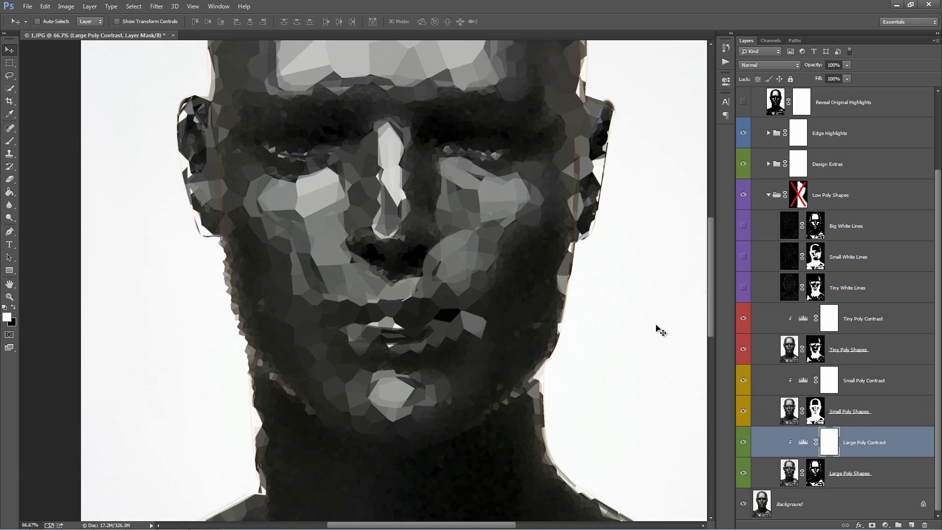
scroll(608, 310, "up", 2)
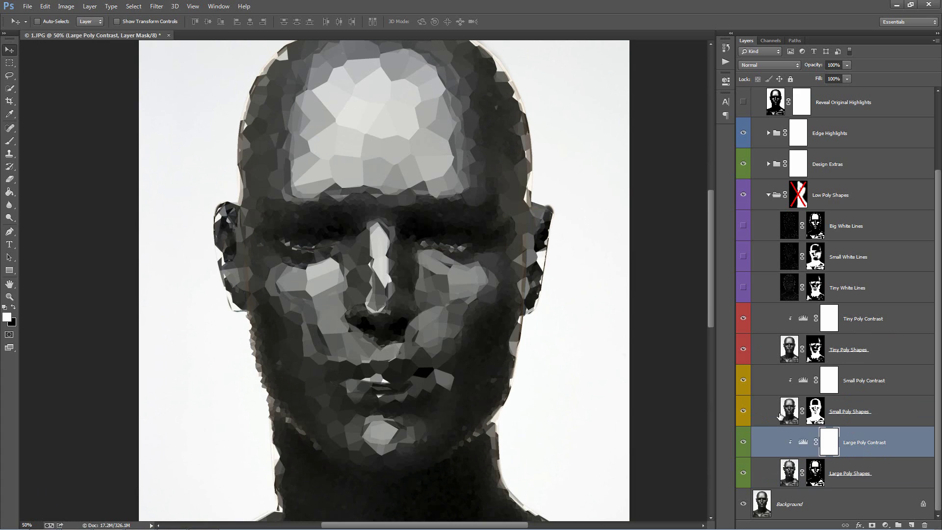
double_click(803, 443)
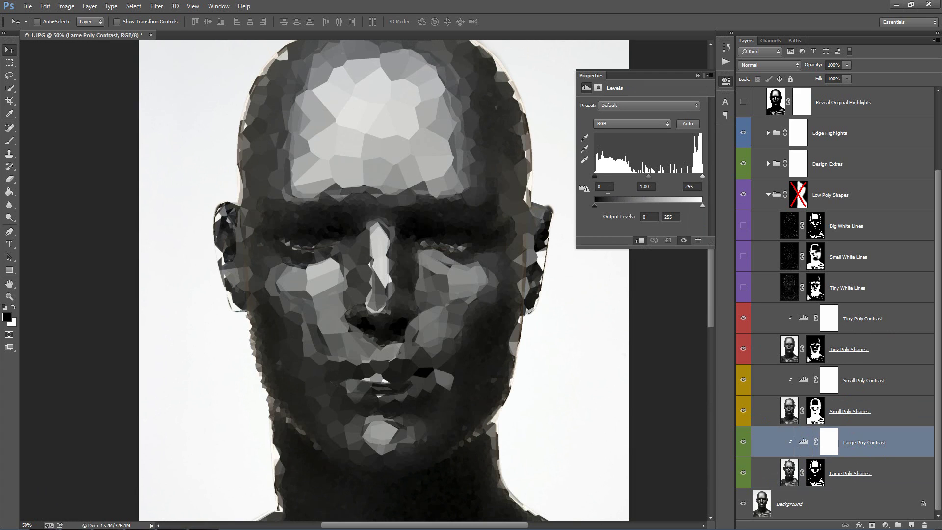
left_click_drag(593, 175, 612, 175)
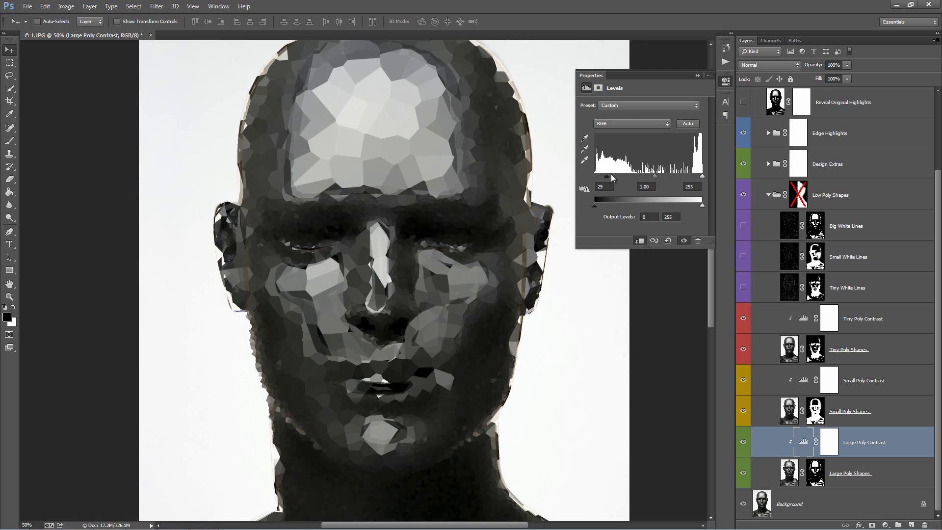
left_click_drag(684, 177, 681, 178)
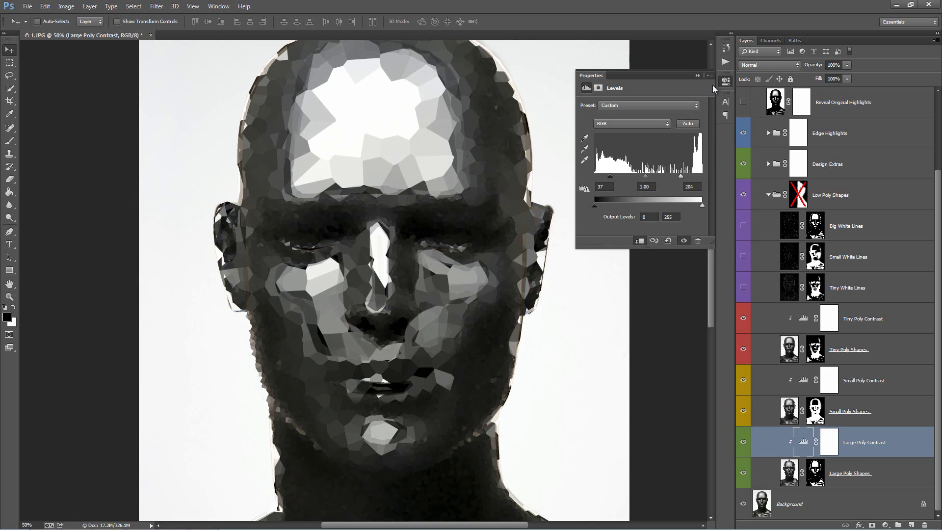
Set the Small Poly Contrast Levels adjustment to a black input level of 35 and a white input level of 170
left_click(698, 75)
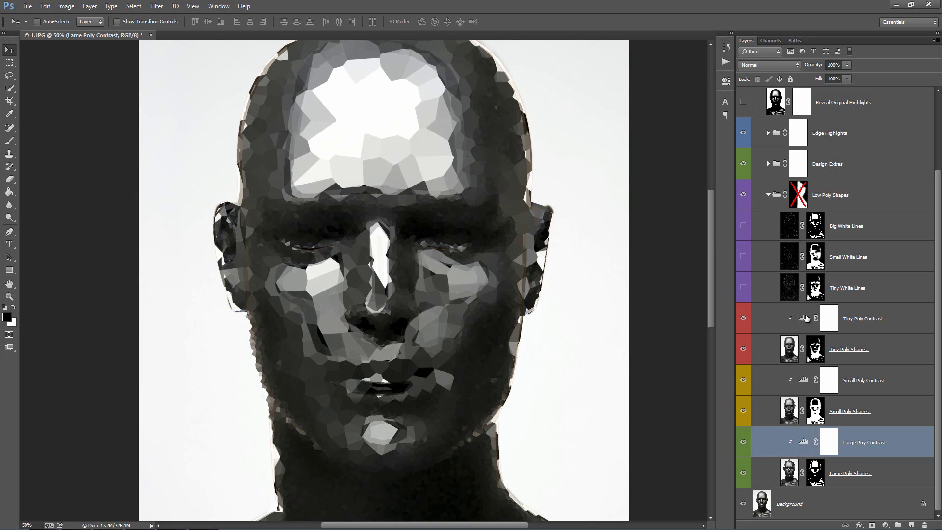
double_click(804, 381)
left_click_drag(595, 176, 609, 178)
left_click_drag(703, 176, 666, 172)
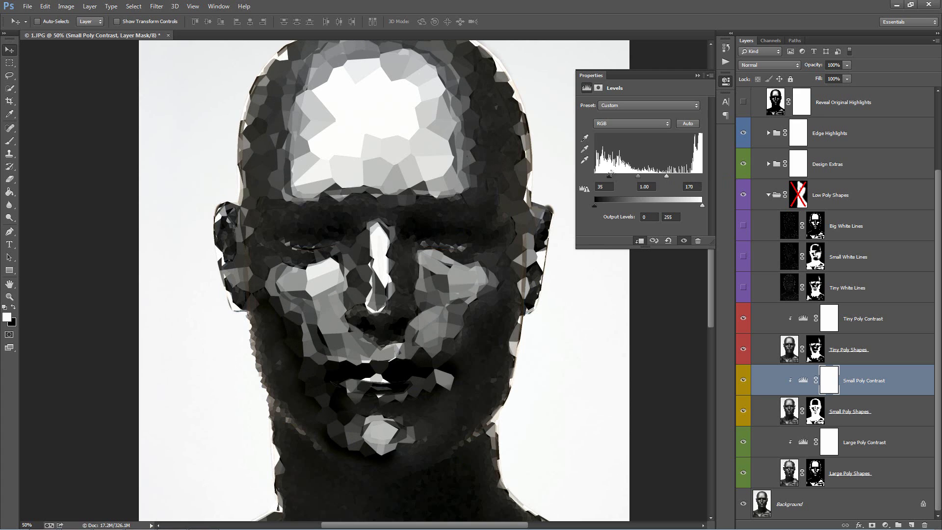
left_click(696, 75)
Set the Tiny Poly Contrast Levels adjustment to a black input level of 10 and a white input level of 144
double_click(803, 318)
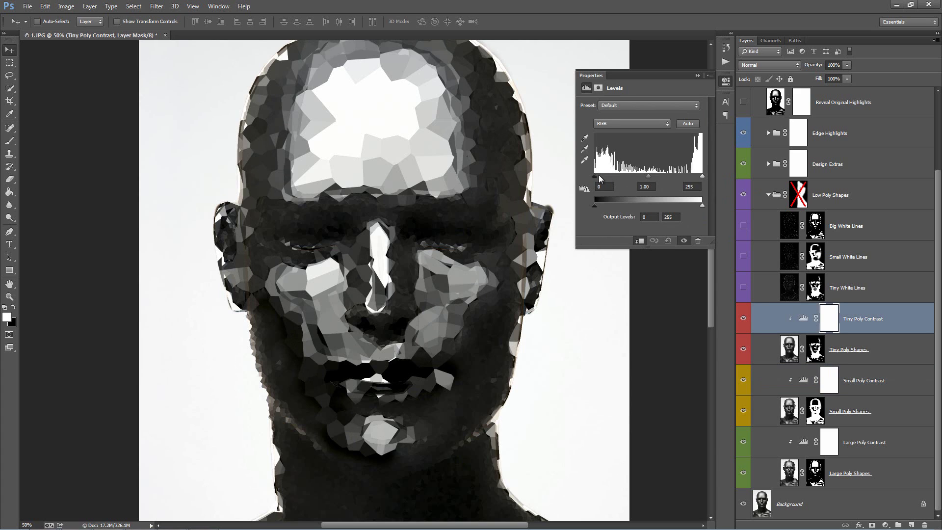
left_click_drag(596, 176, 598, 175)
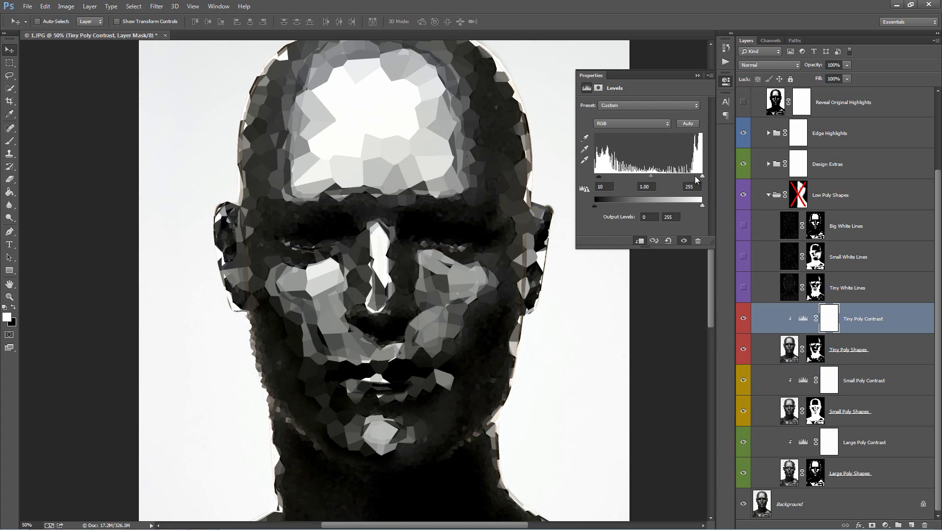
left_click_drag(703, 175, 655, 174)
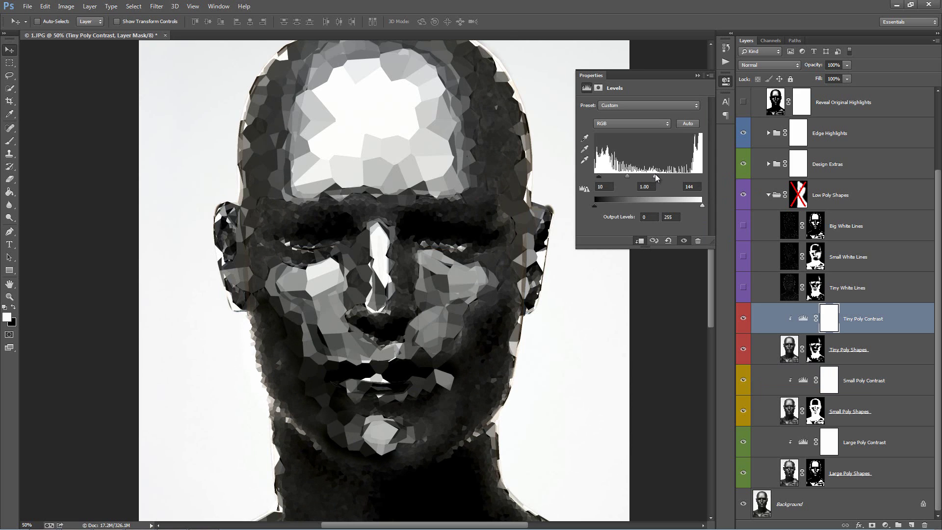
left_click(698, 76)
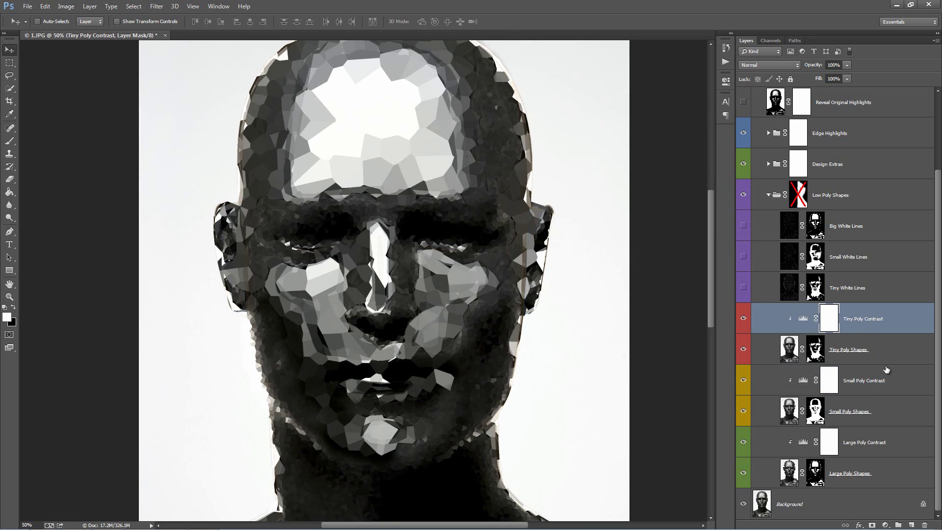
Show the Big, Small and Tiny White Lines layers and check their effect on the whole figure
left_click(743, 225)
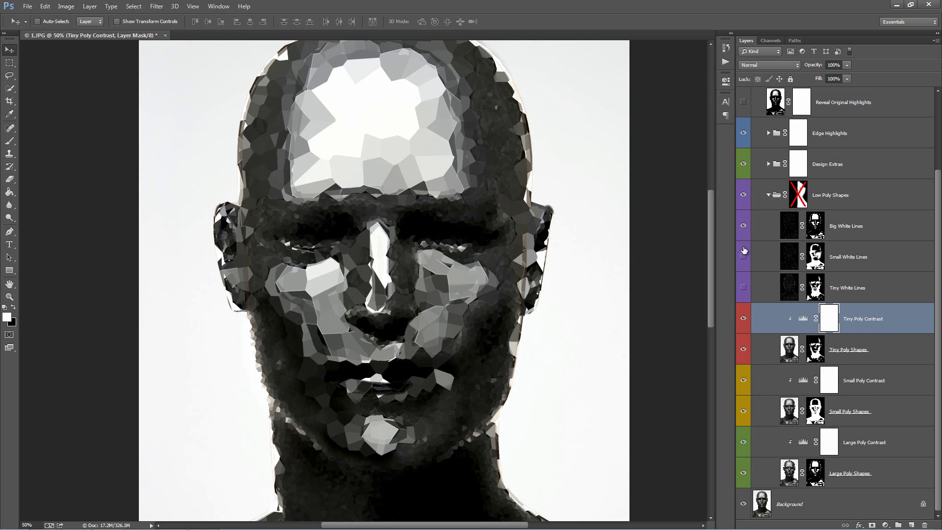
left_click(744, 251)
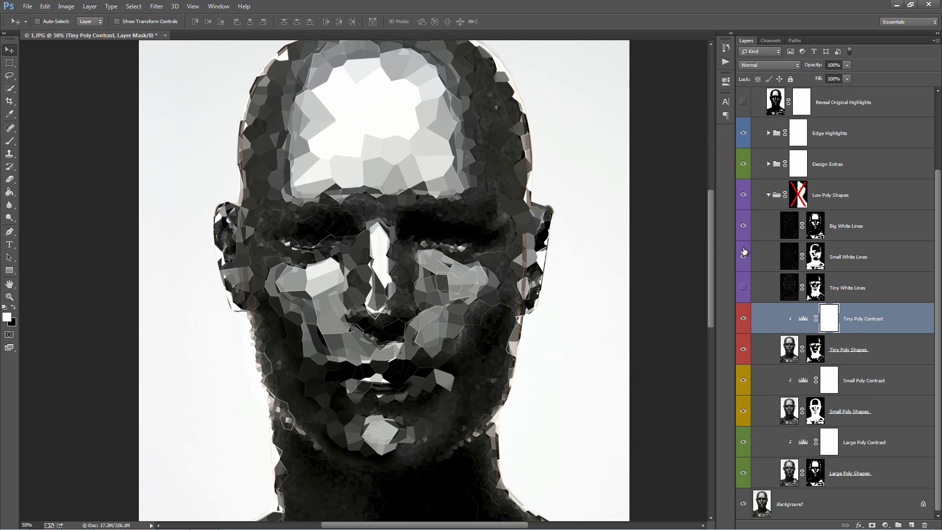
left_click(744, 287)
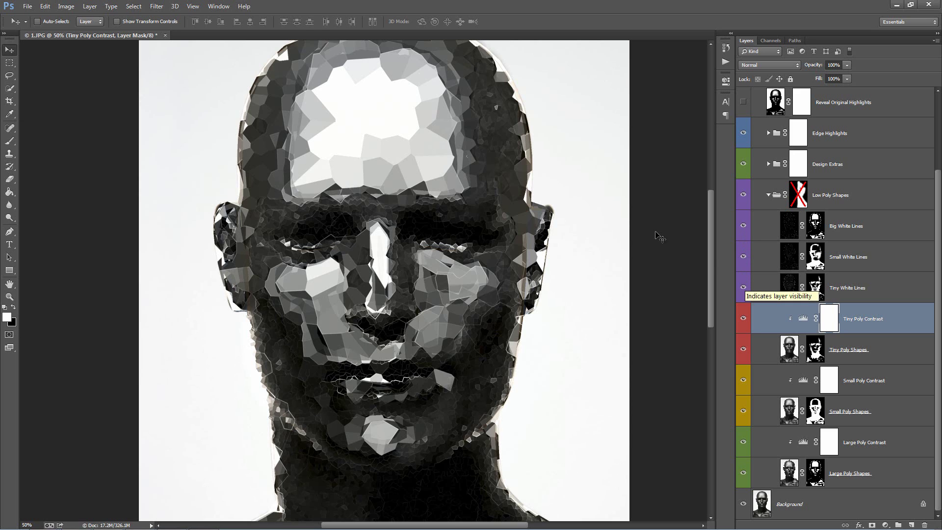
key("ctrl+minus")
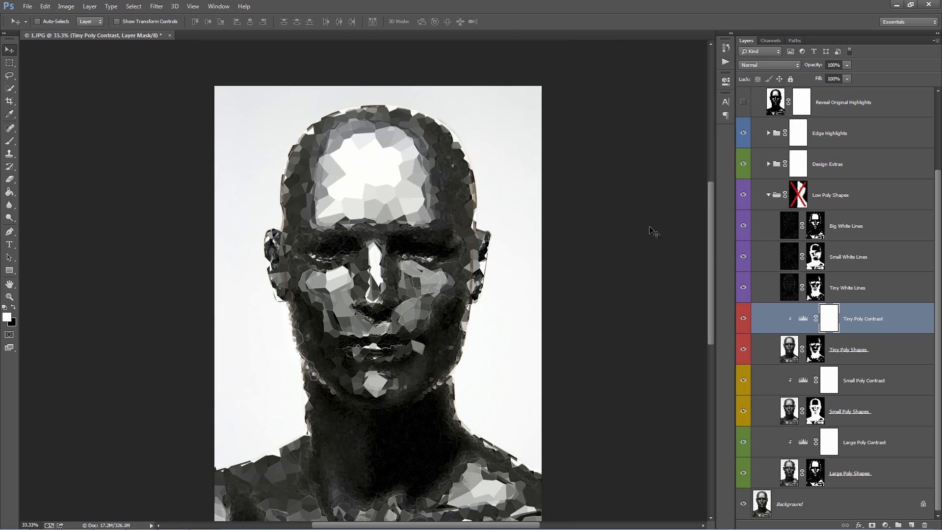
scroll(505, 246, "down", 3)
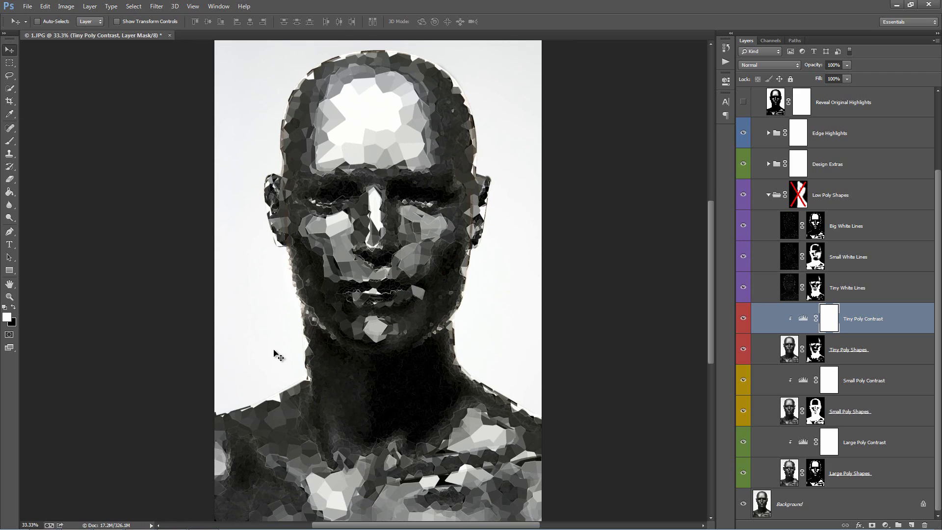
Select the main Low Poly group and collapse it
scroll(871, 240, "up", 3)
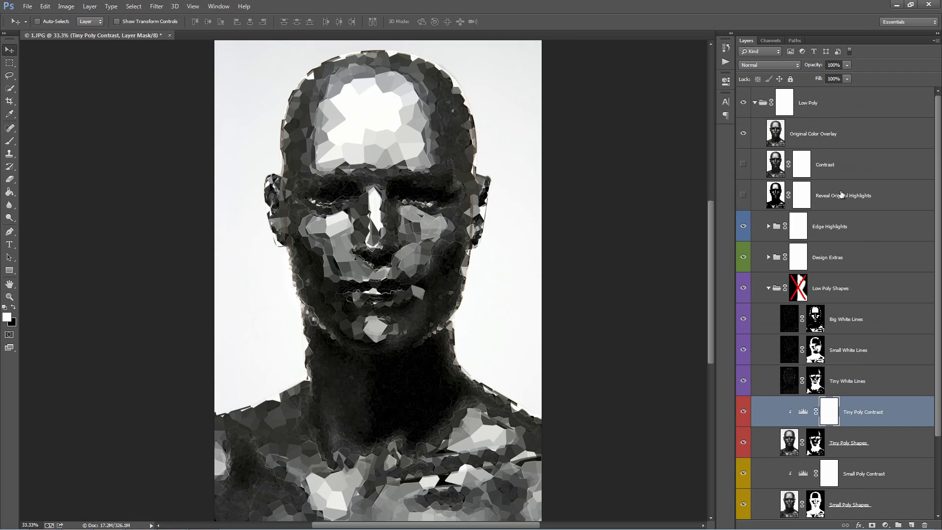
left_click(817, 101)
left_click(755, 102)
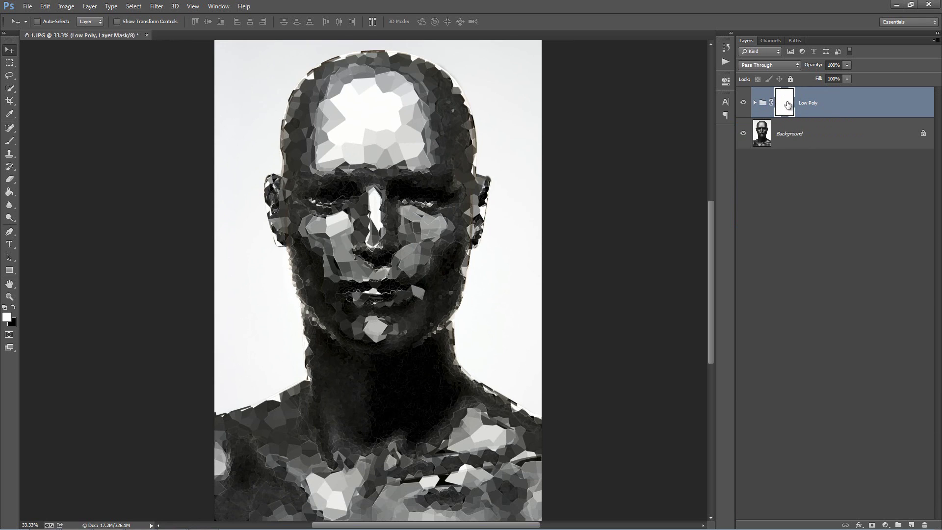
Mask out the left half of the Low Poly group by filling a rectangular selection with black, and deselect
key("ctrl+minus")
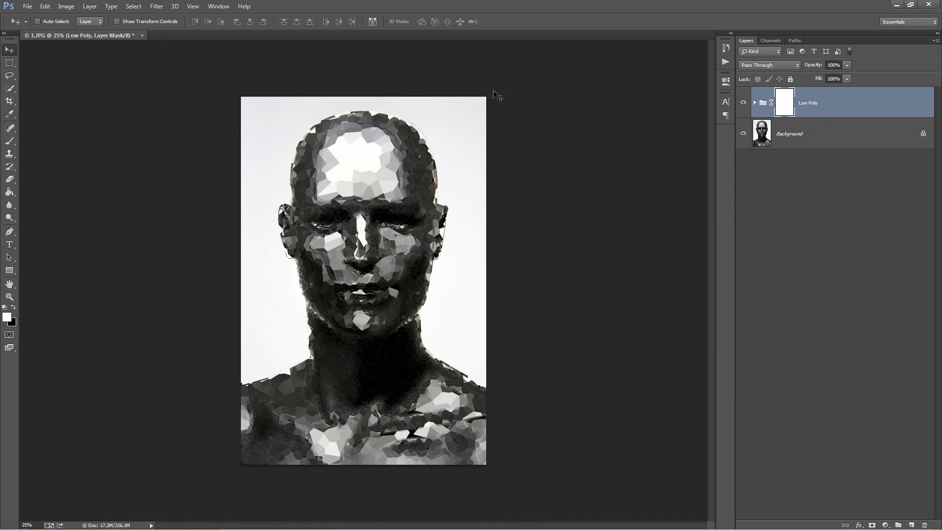
key("m")
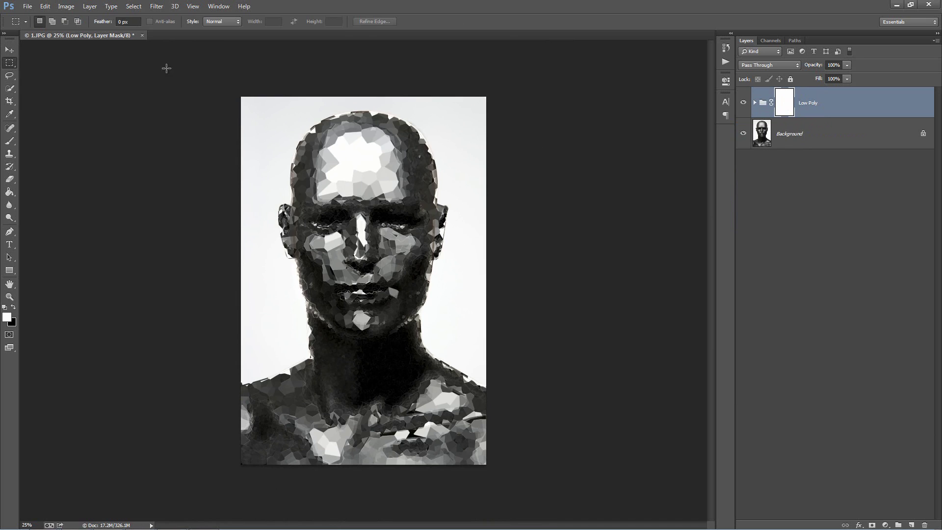
right_click(7, 67)
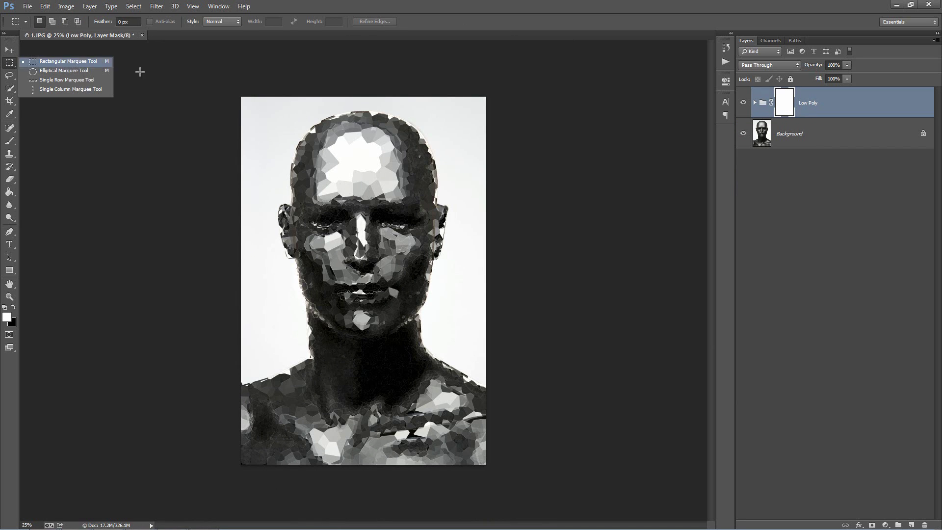
left_click(219, 57)
left_click_drag(230, 86, 362, 488)
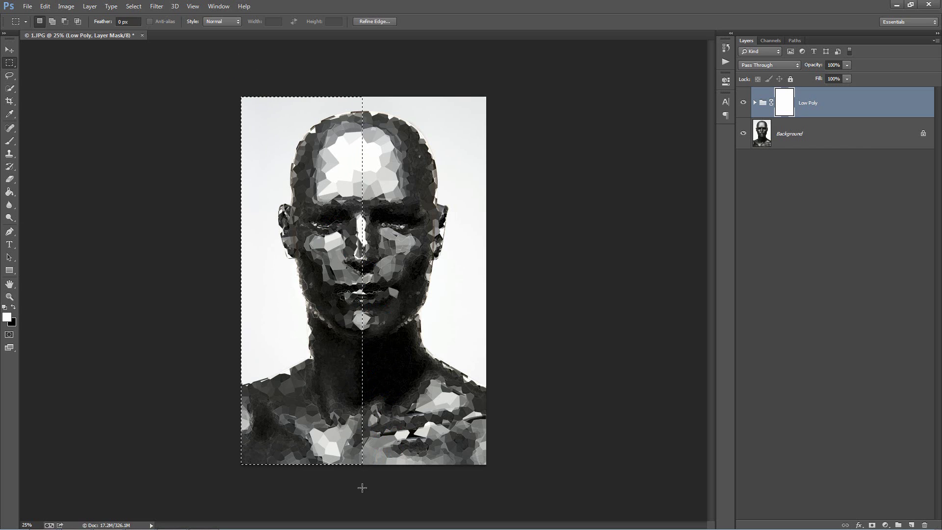
key("ctrl+BackSpace")
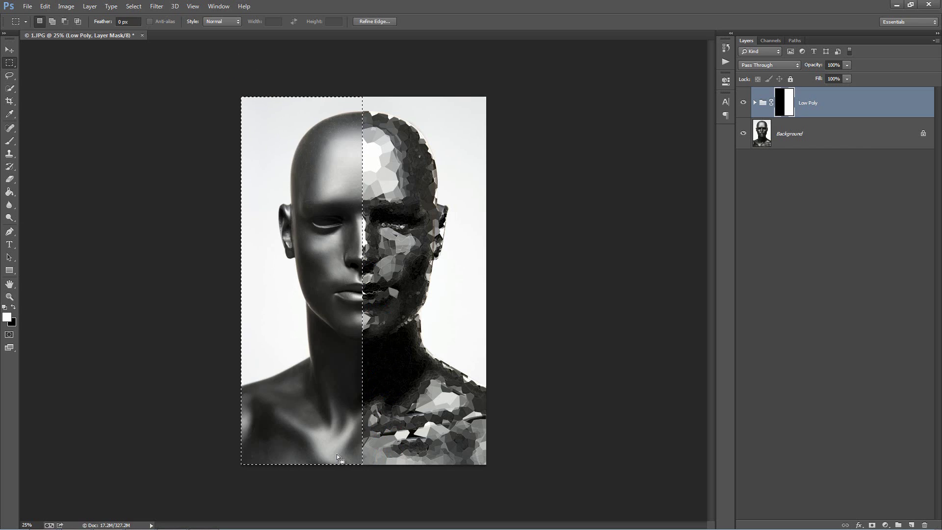
key("ctrl+d")
key("v")
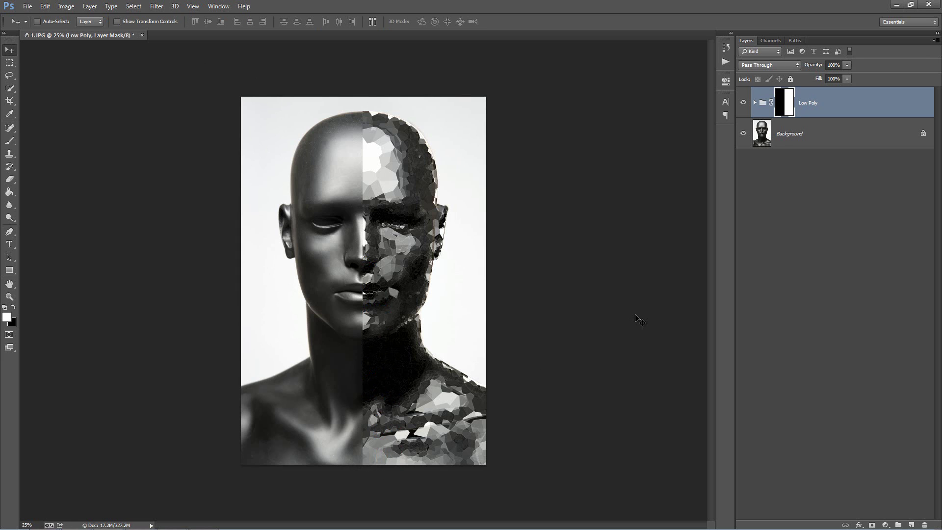
Examine the original and low-poly halves of the face up close and toggle the Low Poly group's visibility
key("ctrl+plus")
key("ctrl+plus")
scroll(629, 280, "up", 3)
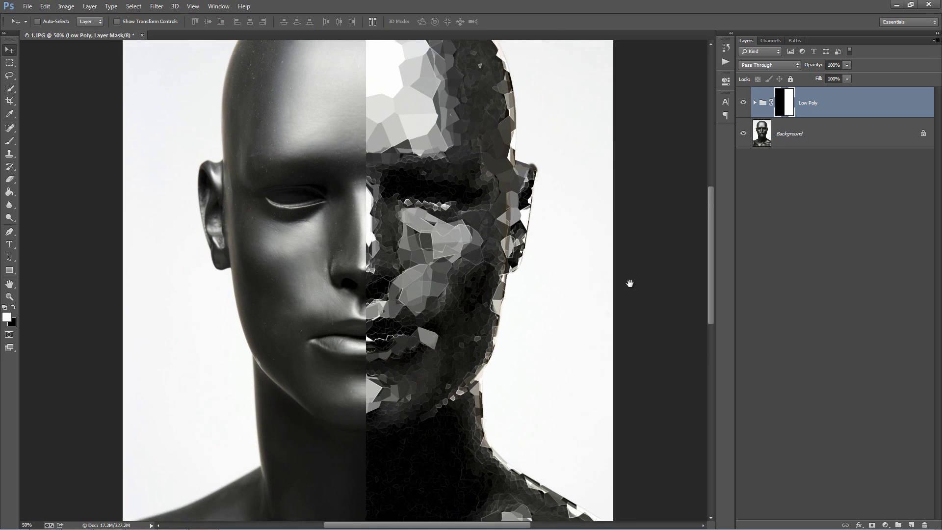
scroll(584, 290, "down", 1)
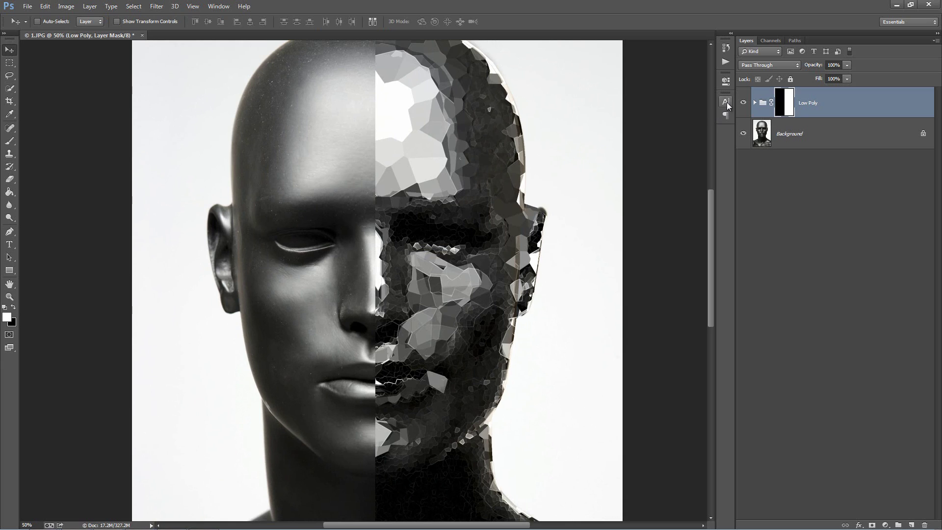
left_click(744, 103)
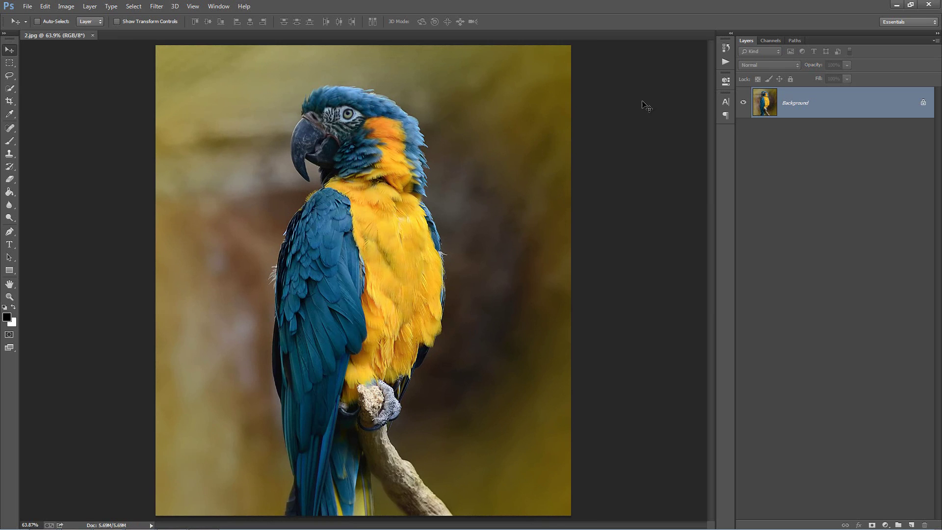
Run the Low Poly Action on the parrot photo 2.jpg, slightly reducing the first Crystallize cell size and accepting the second filter dialog
left_click(721, 64)
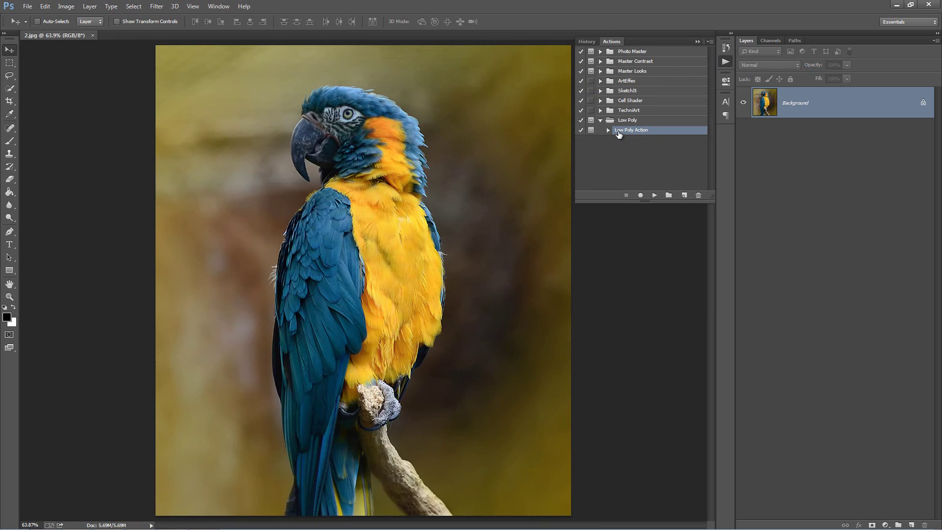
left_click(655, 195)
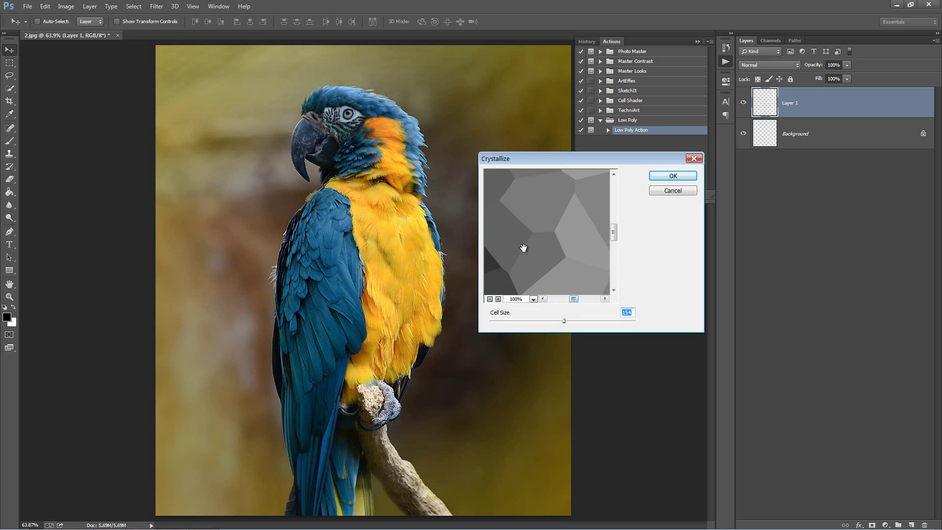
left_click_drag(543, 159, 544, 147)
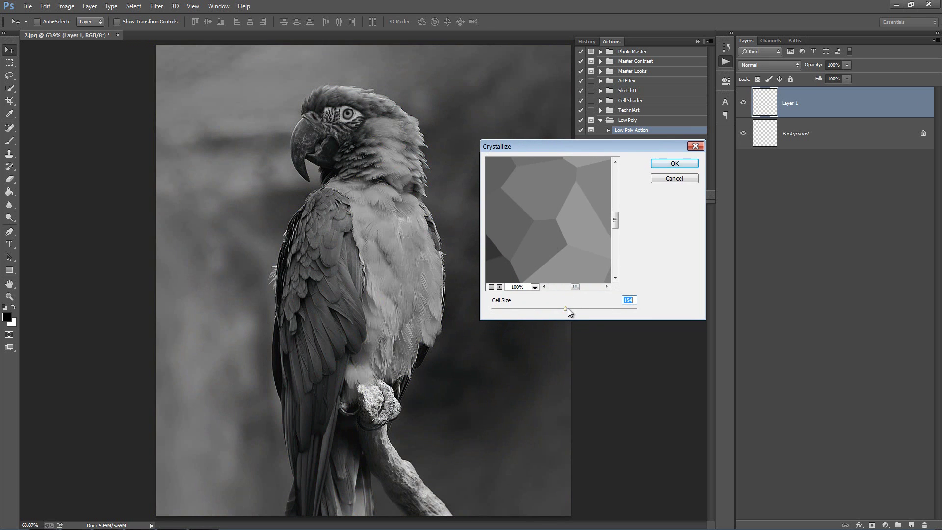
left_click_drag(566, 311, 558, 310)
left_click(684, 170)
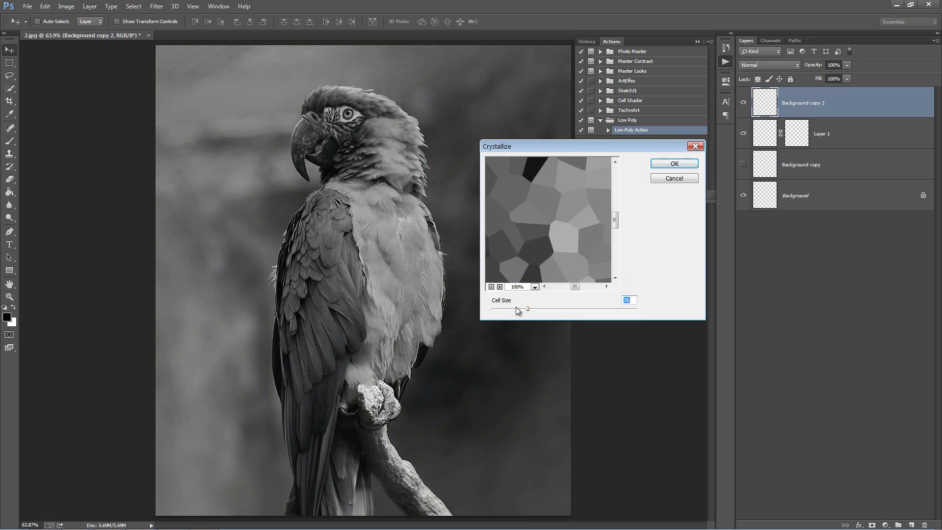
left_click(686, 167)
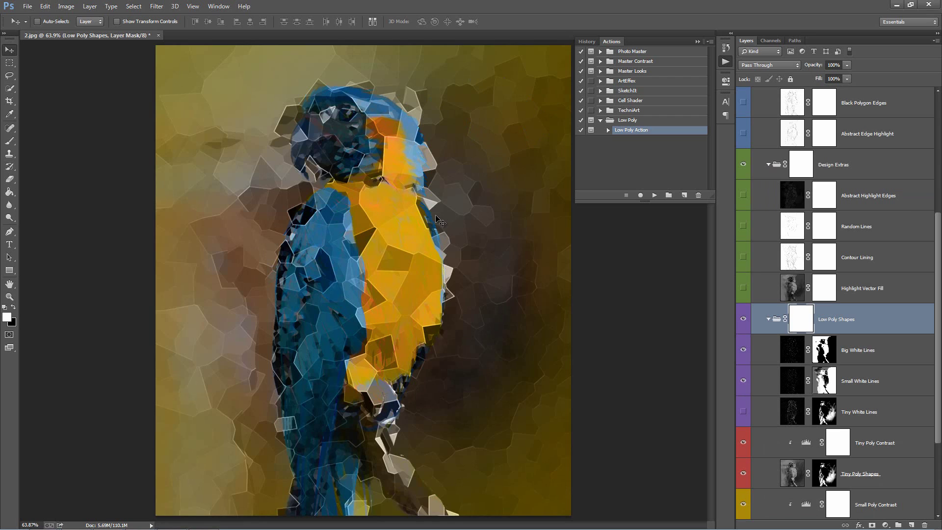
Collapse the Edge Highlights, Design Extras and Low Poly Shapes groups inside the Low Poly group
left_click(698, 43)
scroll(879, 283, "up", 3)
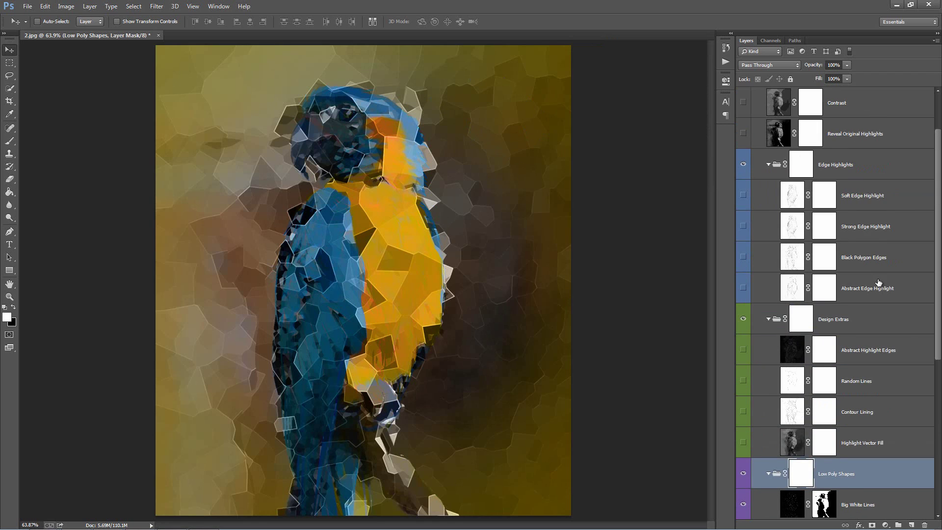
scroll(879, 284, "up", 1)
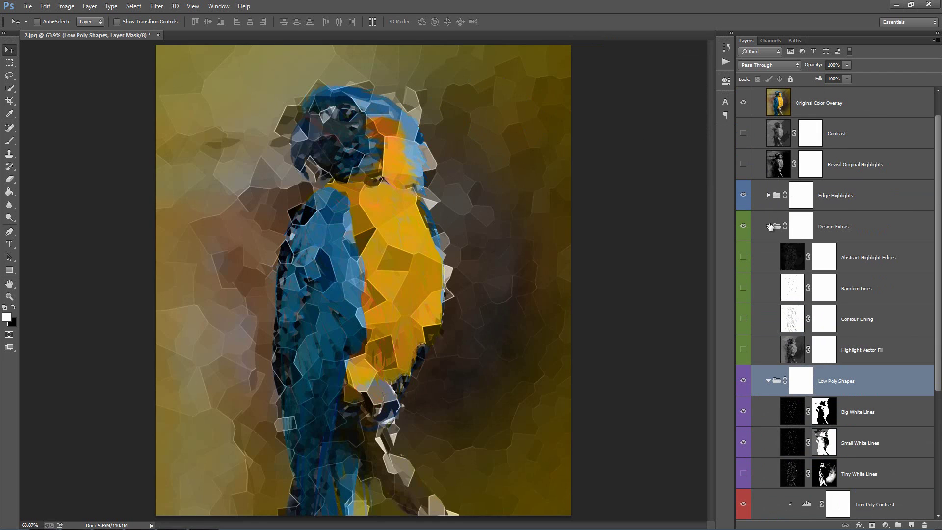
left_click(769, 226)
left_click(769, 257)
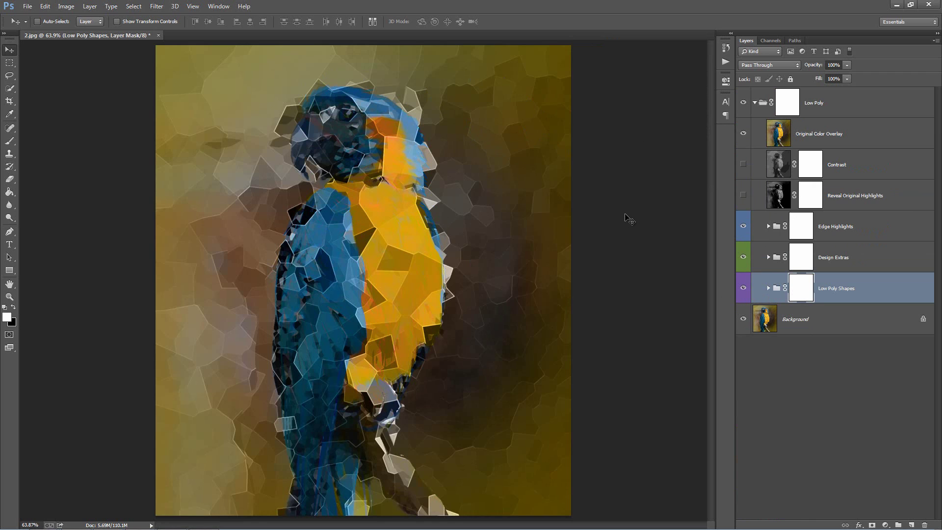
Invert the Low Poly Shapes group mask to black and paint white over the parrot's upper chest with a 150 px brush
key("ctrl+i")
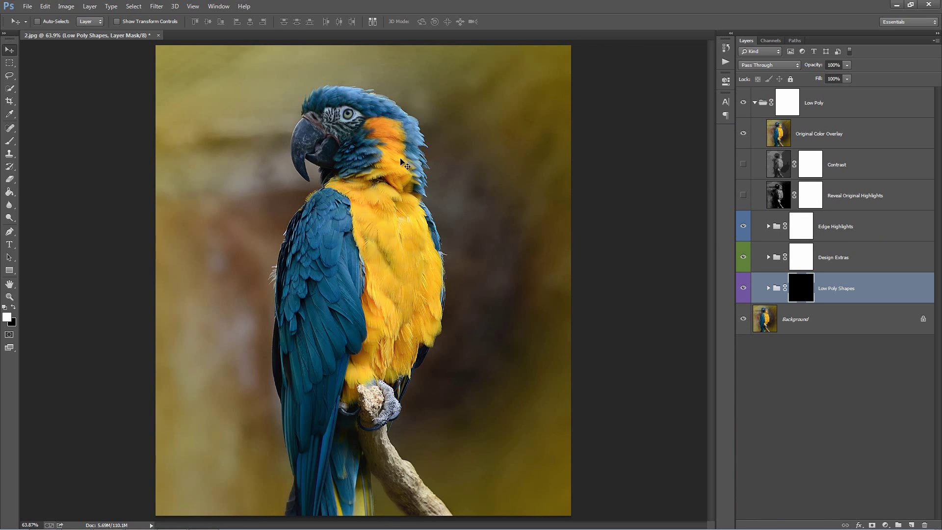
key("b")
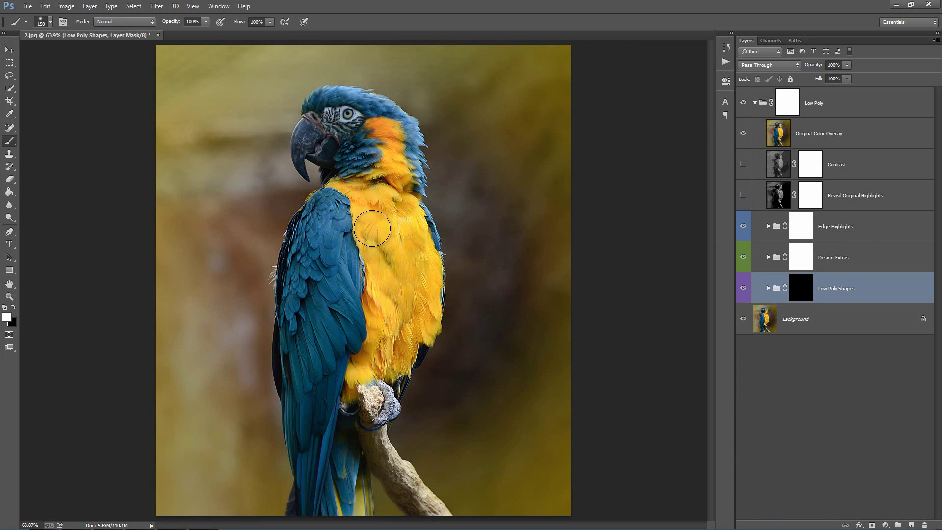
mouse_move(372, 210)
left_mouse_down()
mouse_move(385, 276)
mouse_move(387, 209)
mouse_move(404, 269)
mouse_move(400, 214)
mouse_move(413, 279)
mouse_move(410, 227)
mouse_move(417, 316)
mouse_move(415, 209)
mouse_move(425, 247)
left_mouse_up()
Paint white with varying brush sizes on the Low Poly Shapes mask over the parrot's head, belly, wing edge, tail and branch, sparing the eye
key("bracketleft")
key("bracketleft")
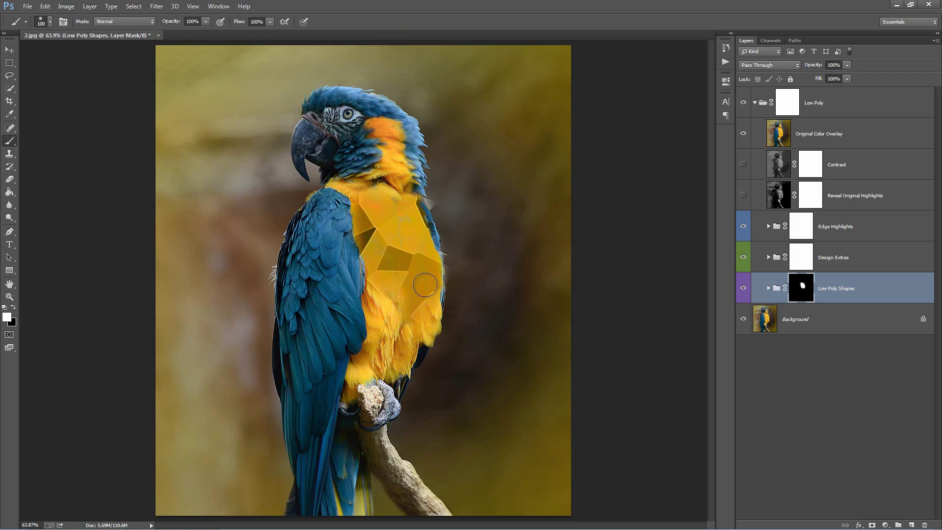
mouse_move(425, 285)
left_mouse_down()
mouse_move(388, 324)
mouse_move(391, 296)
mouse_move(371, 345)
mouse_move(377, 272)
mouse_move(377, 363)
mouse_move(430, 316)
mouse_move(344, 392)
mouse_move(384, 375)
mouse_move(375, 423)
mouse_move(372, 405)
mouse_move(384, 467)
mouse_move(369, 443)
mouse_move(417, 501)
mouse_move(391, 468)
mouse_move(442, 513)
mouse_move(381, 440)
mouse_move(416, 500)
mouse_move(409, 495)
mouse_move(366, 431)
mouse_move(352, 432)
mouse_move(351, 500)
mouse_move(349, 442)
mouse_move(321, 519)
mouse_move(352, 443)
mouse_move(356, 495)
mouse_move(350, 437)
mouse_move(324, 506)
mouse_move(367, 479)
mouse_move(367, 443)
mouse_move(357, 448)
mouse_move(383, 326)
mouse_move(436, 265)
mouse_move(435, 281)
mouse_move(392, 136)
mouse_move(387, 174)
mouse_move(374, 149)
mouse_move(364, 168)
mouse_move(370, 143)
mouse_move(334, 182)
mouse_move(329, 141)
mouse_move(320, 151)
mouse_move(312, 126)
mouse_move(303, 169)
mouse_move(302, 126)
mouse_move(319, 98)
mouse_move(368, 93)
mouse_move(406, 123)
mouse_move(390, 108)
mouse_move(414, 142)
mouse_move(417, 201)
mouse_move(415, 136)
mouse_move(384, 133)
mouse_move(360, 150)
mouse_move(353, 135)
mouse_move(325, 132)
mouse_move(370, 145)
mouse_move(388, 186)
mouse_move(418, 196)
mouse_move(362, 209)
mouse_move(372, 178)
mouse_move(320, 197)
mouse_move(350, 202)
mouse_move(336, 199)
mouse_move(373, 322)
mouse_move(351, 214)
mouse_move(375, 294)
mouse_move(362, 227)
left_mouse_up()
key("bracketleft")
key("bracketleft")
key("bracketleft")
key("bracketright")
key("bracketright")
key("bracketright")
key("bracketright")
key("bracketright")
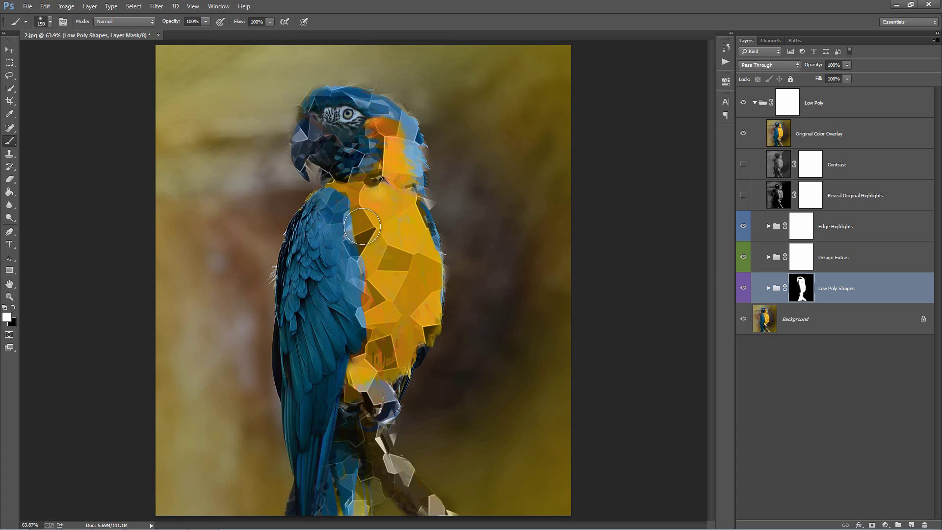
key("v")
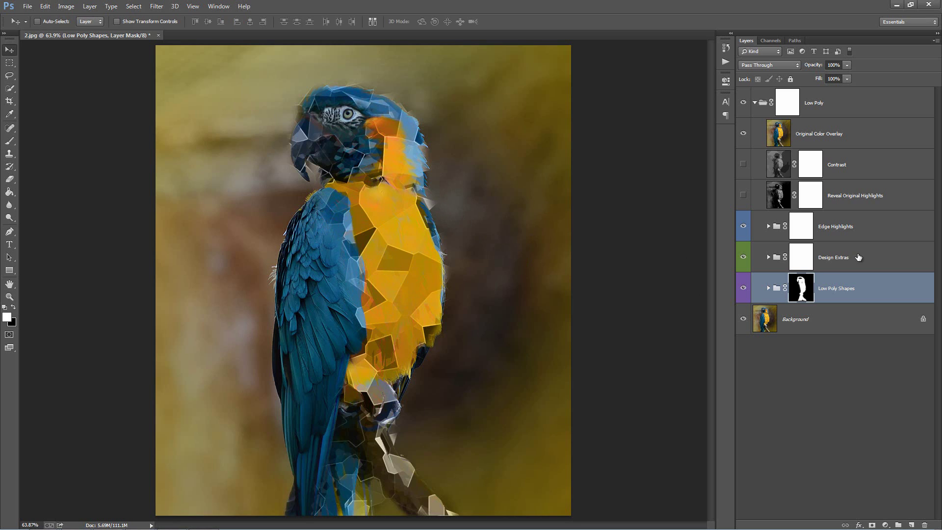
Expand the Design Extras group and preview the Abstract Highlight Edges layer by showing and hiding it
left_click(843, 265)
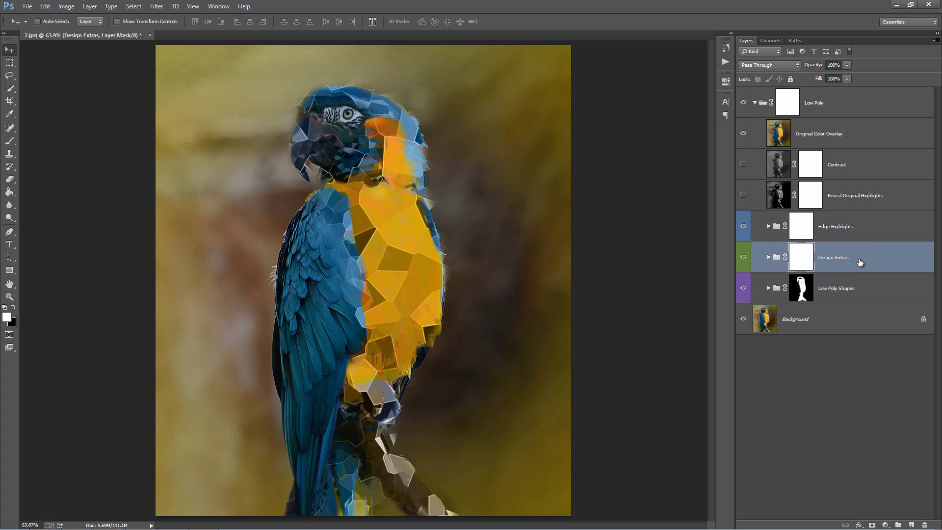
left_click(769, 257)
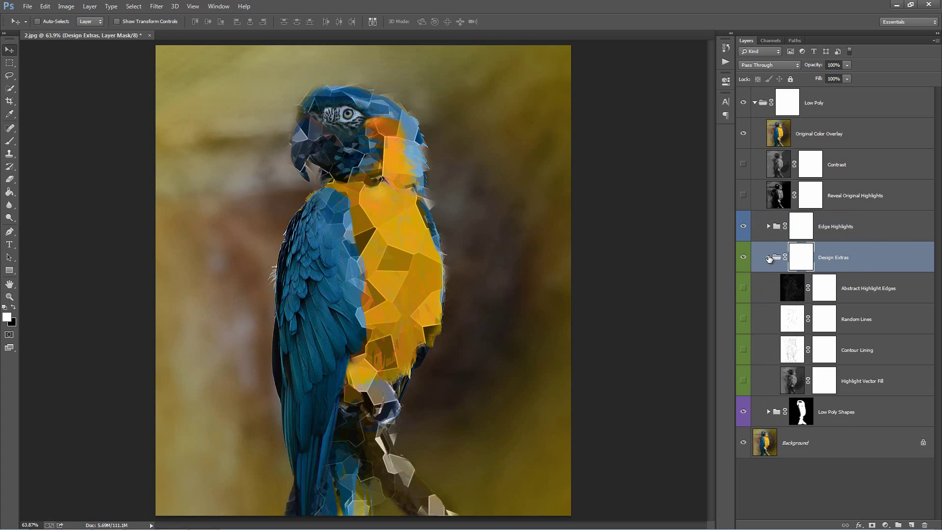
left_click(742, 293)
left_click(872, 290)
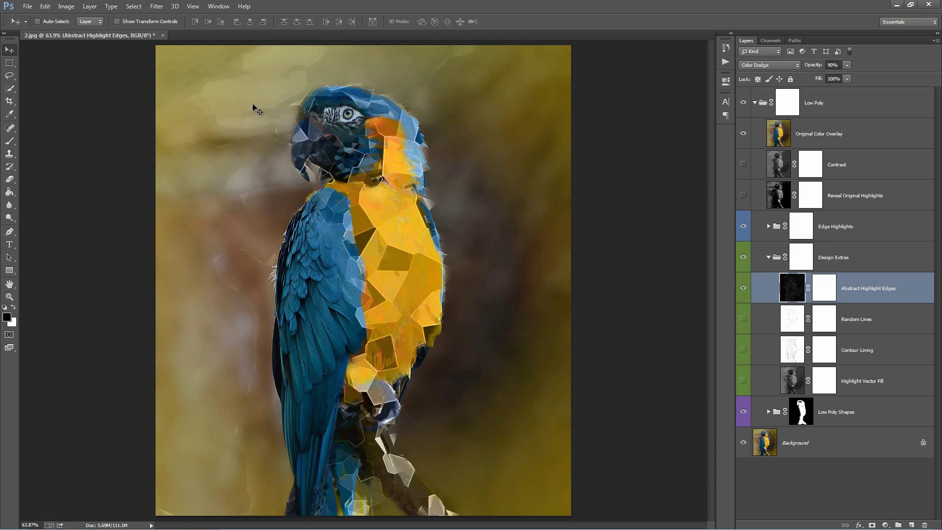
left_click(744, 288)
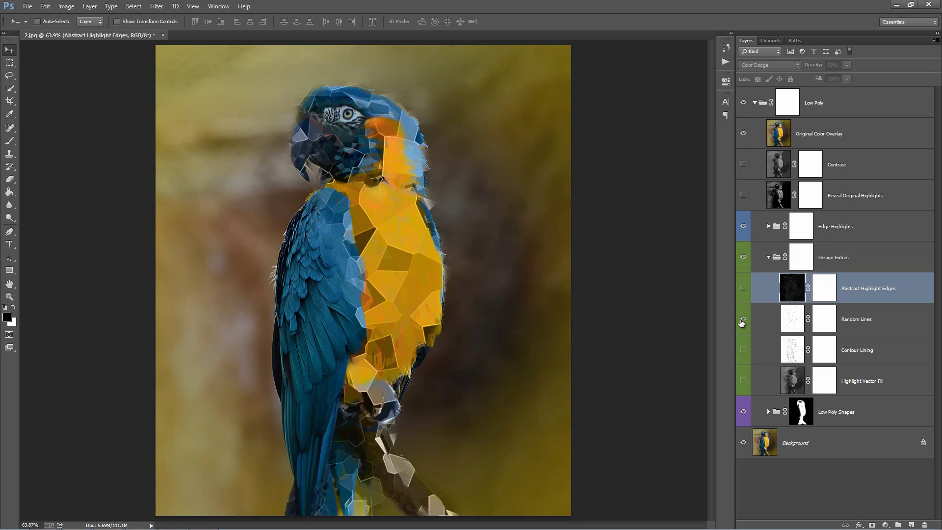
Show the Random Lines layer, invert it to white lines with a blending mode that drops out the black, and hide it again
left_click(743, 320)
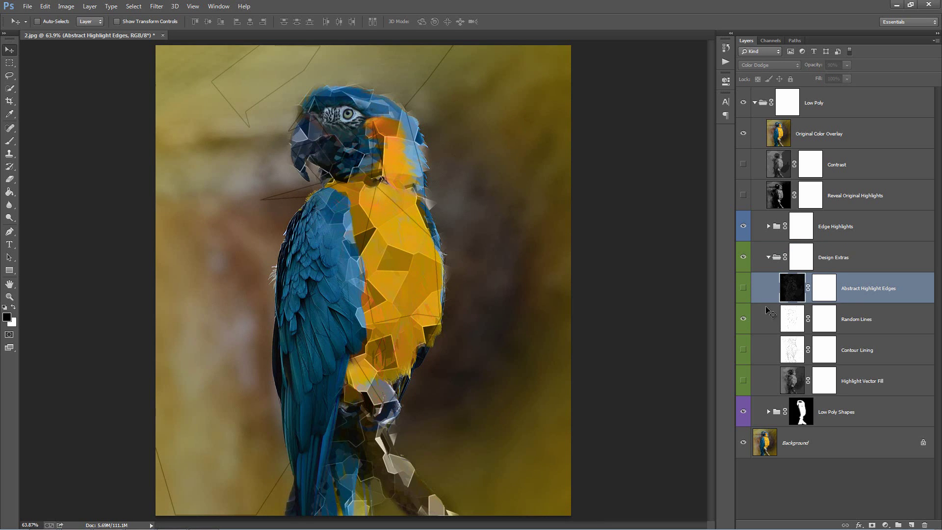
left_click(743, 319)
left_click(893, 331)
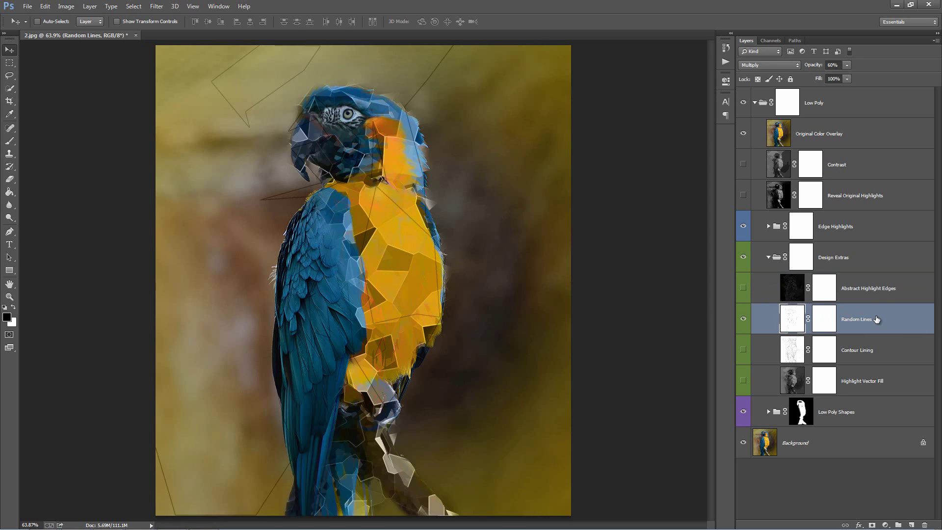
key("ctrl+i")
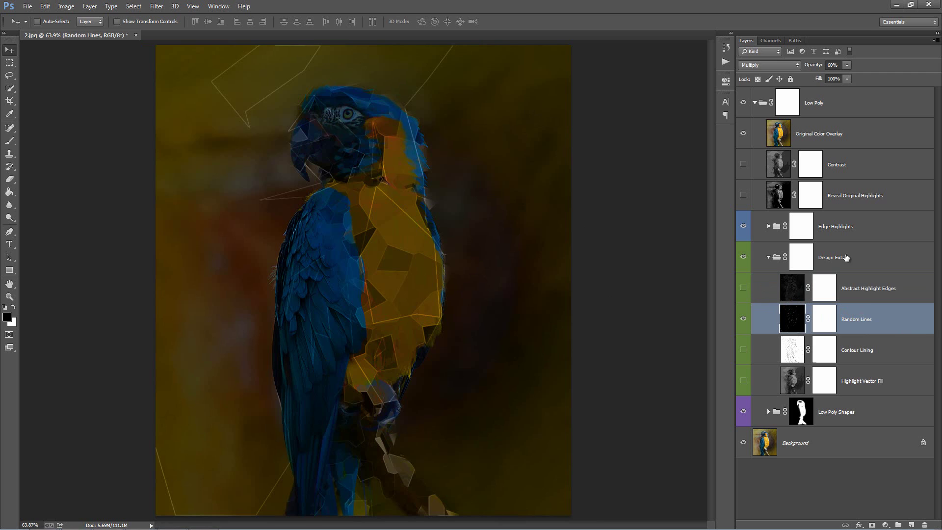
left_click(758, 64)
left_click(758, 155)
left_click(743, 320)
Show the Contour Lining layer, reduce its opacity to 44%, and hide it again
left_click(743, 350)
left_click(908, 352)
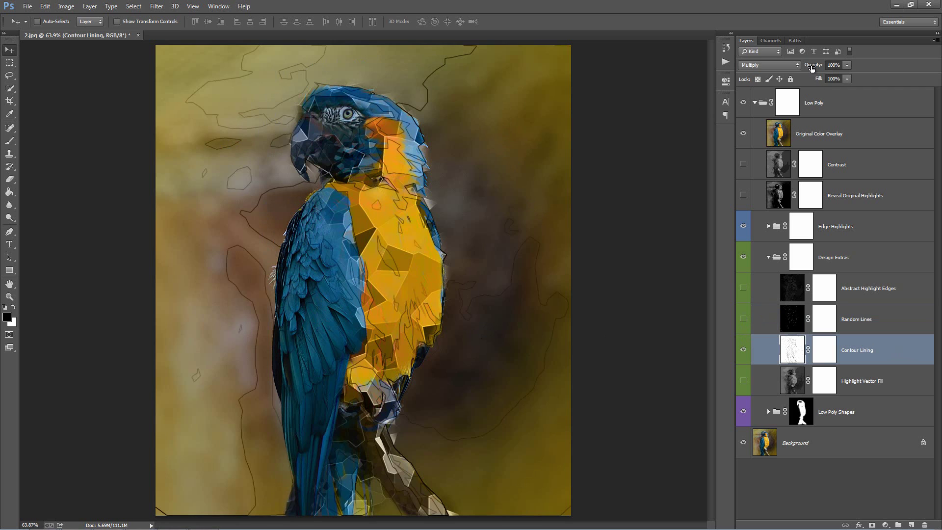
left_click_drag(816, 68, 788, 67)
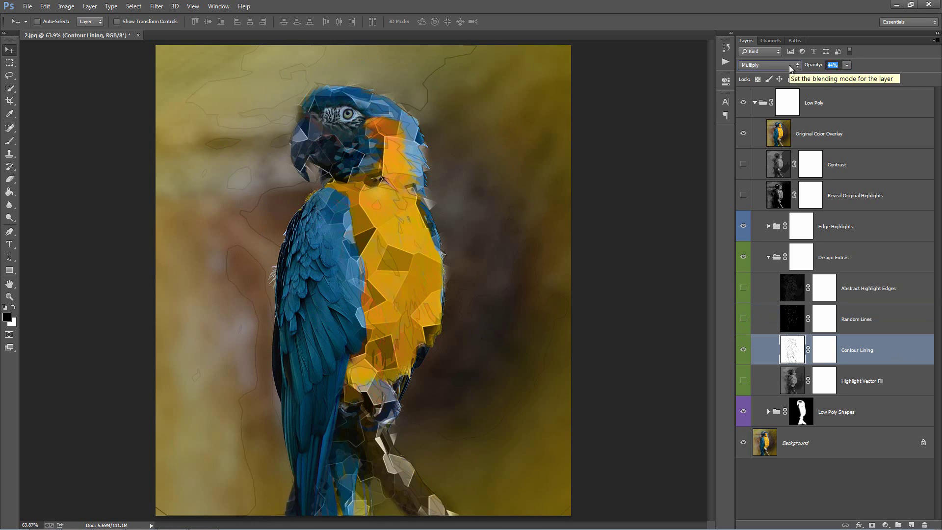
left_click(775, 343)
left_click(743, 350)
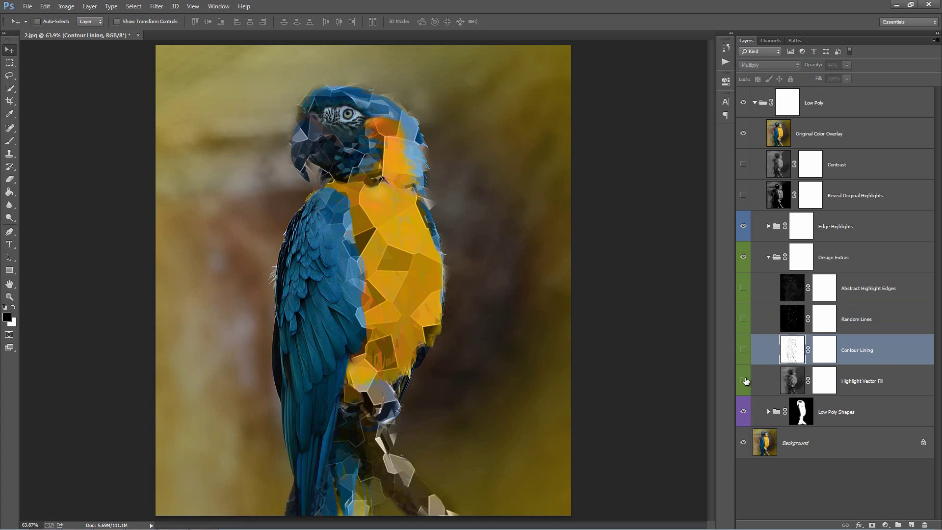
Make all four Design Extras layers visible, including Highlight Vector Fill, and collapse and hide the whole group
left_click(744, 381)
left_click(858, 389)
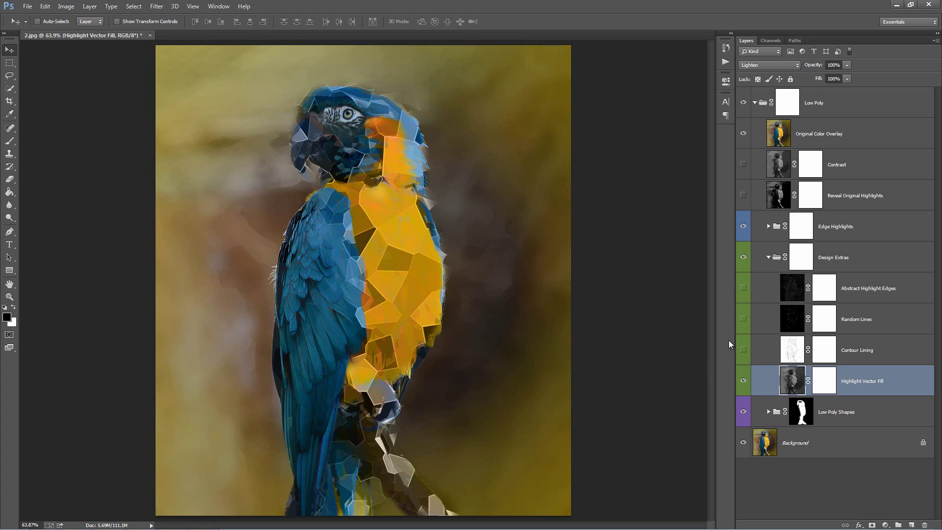
left_click_drag(747, 284, 751, 356)
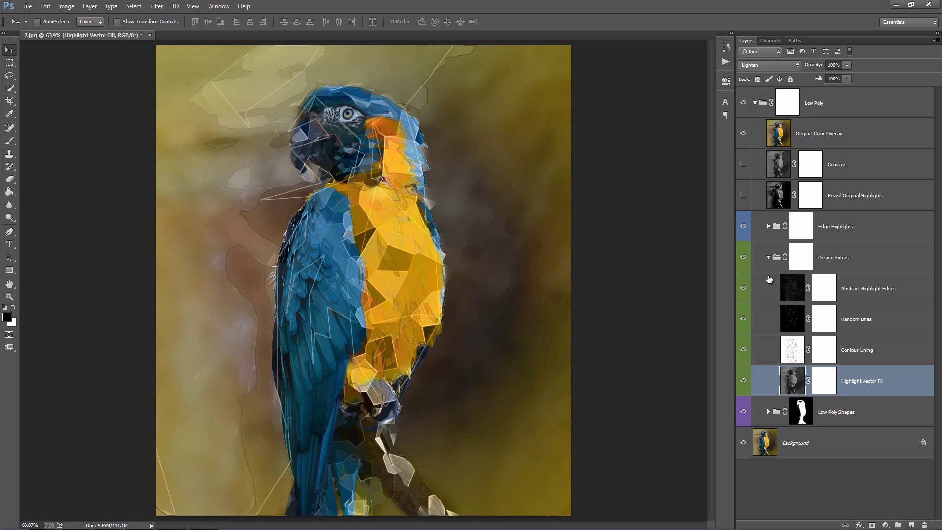
left_click(769, 259)
left_click(744, 258)
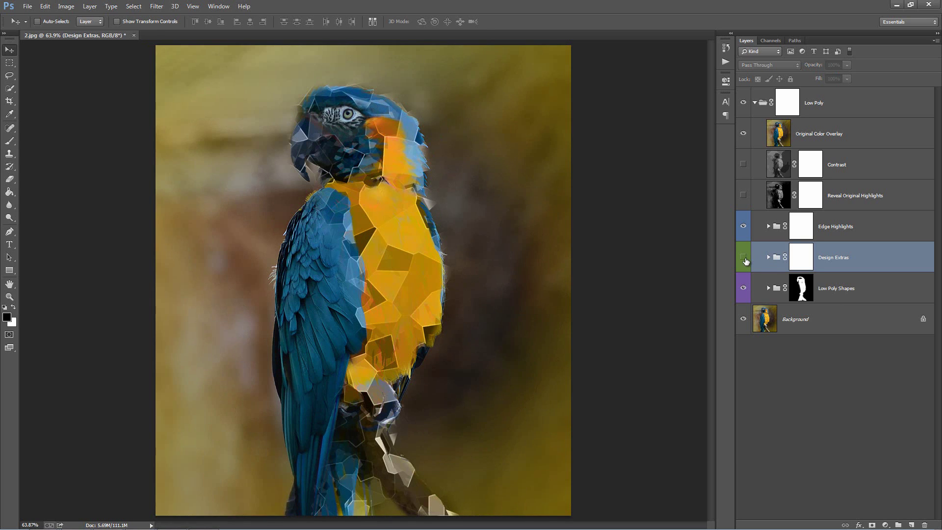
Expand the Edge Highlights group and preview its four layers together by showing and hiding them all
left_click(842, 229)
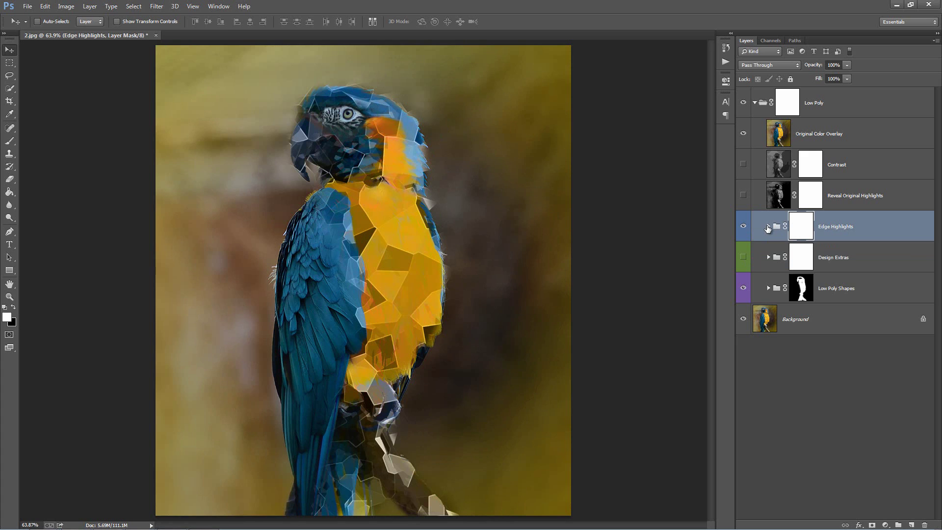
left_click(769, 227)
left_click_drag(745, 258, 743, 352)
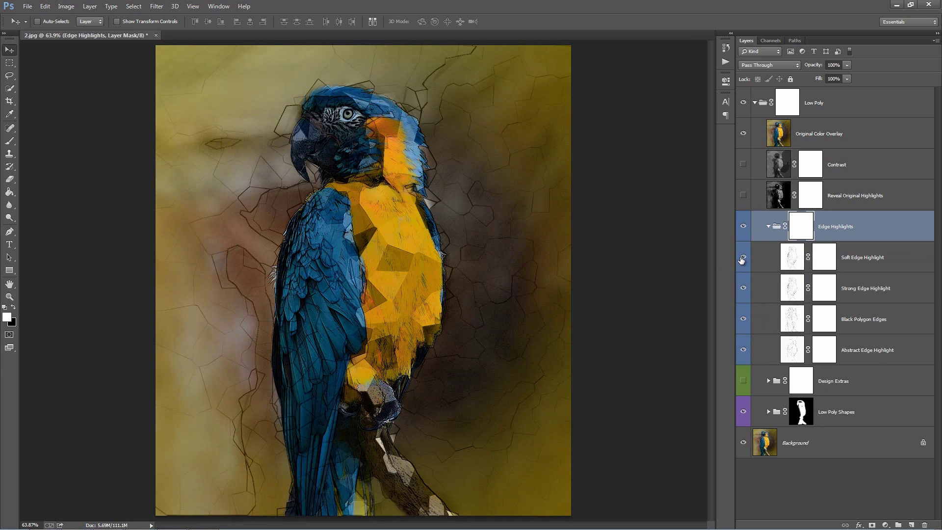
left_click_drag(742, 260, 745, 351)
left_click(868, 272)
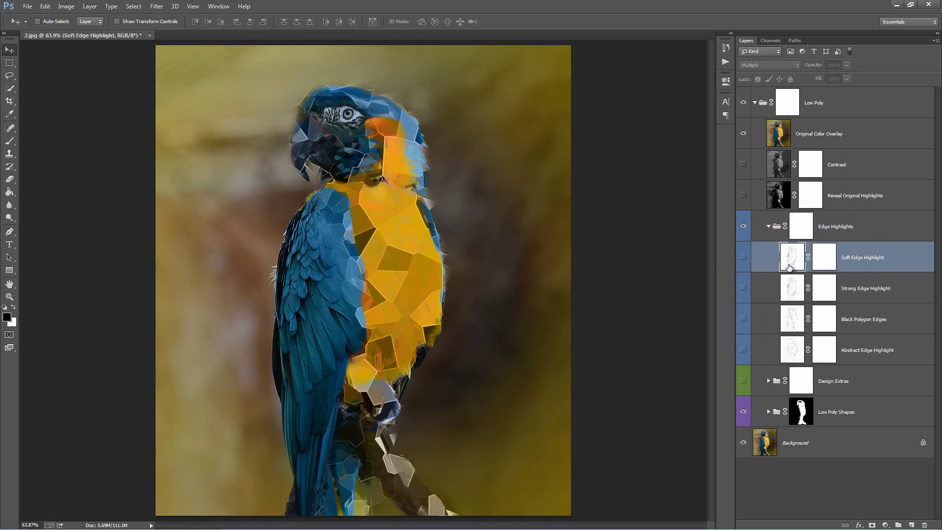
Compare the parrot with and without the Soft Edge Highlight layer, leaving the layer hidden
left_click(744, 258)
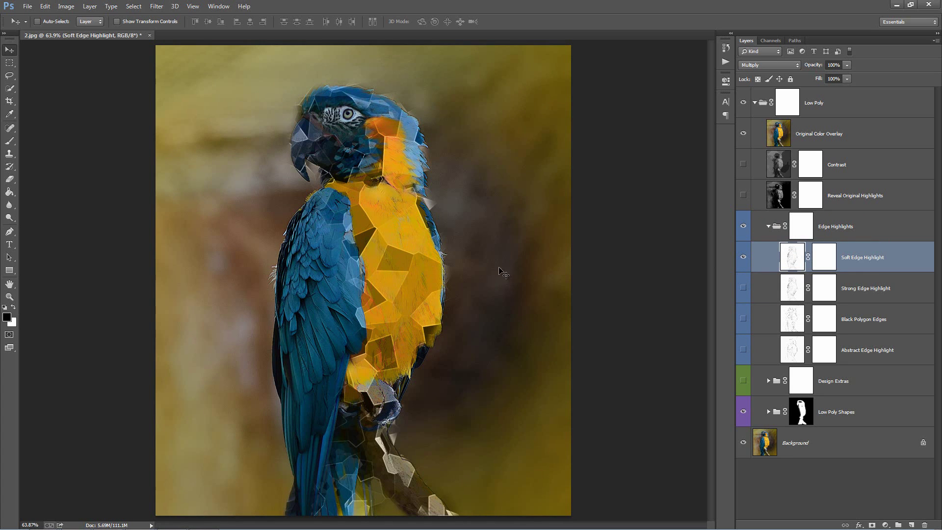
left_click(741, 259)
left_click(743, 257)
left_click(740, 260)
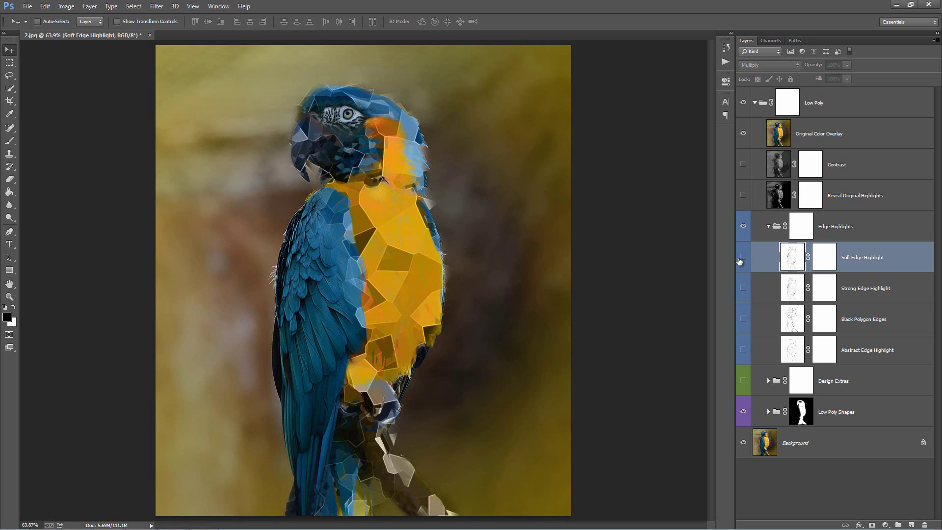
Compare the parrot with and without the Strong Edge Highlight layer, leaving the layer visible
left_click(858, 289)
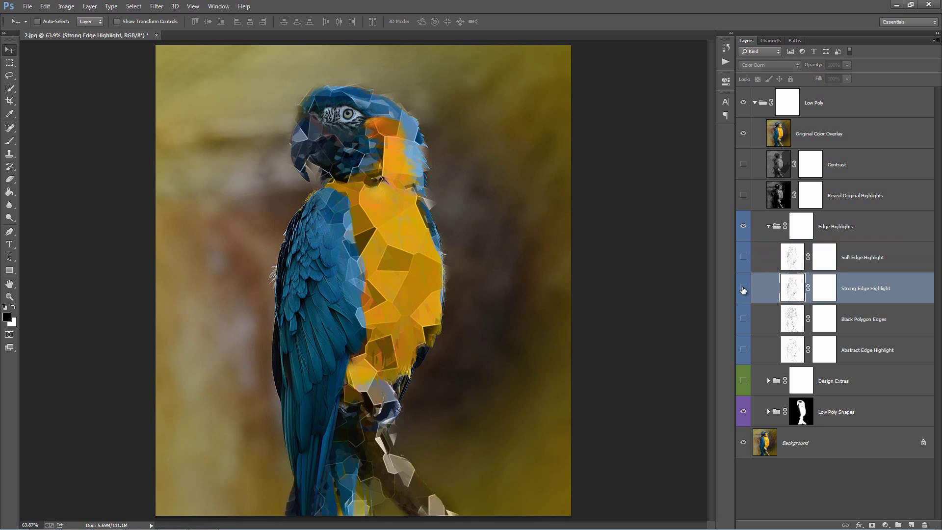
left_click(744, 290)
left_click(744, 290)
left_click(743, 290)
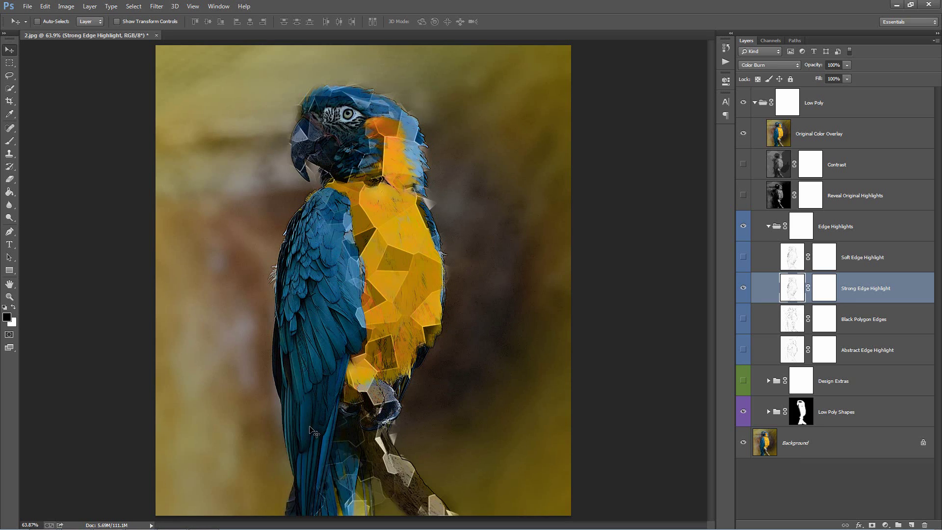
Invert the Strong Edge Highlight mask to black, paint white over the parrot's wing with a 150 px brush, and hide the layer
left_click(820, 290)
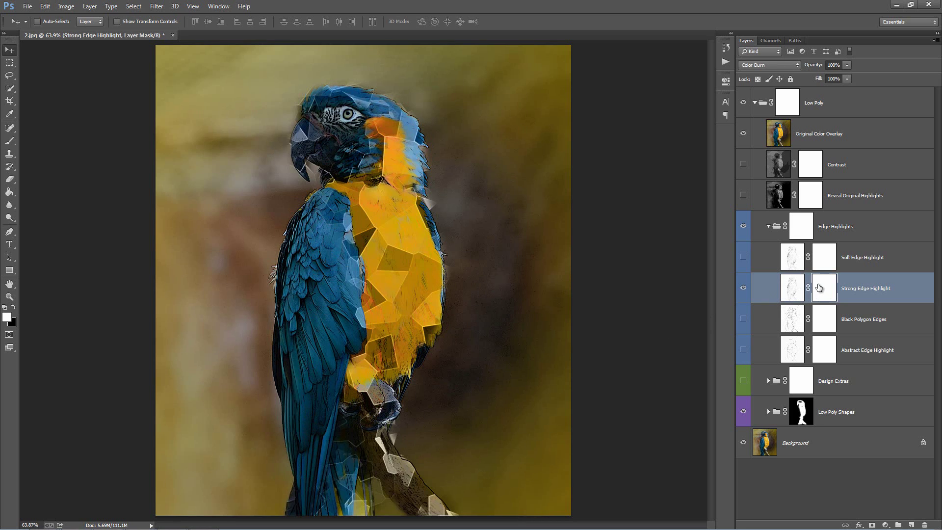
key("ctrl+i")
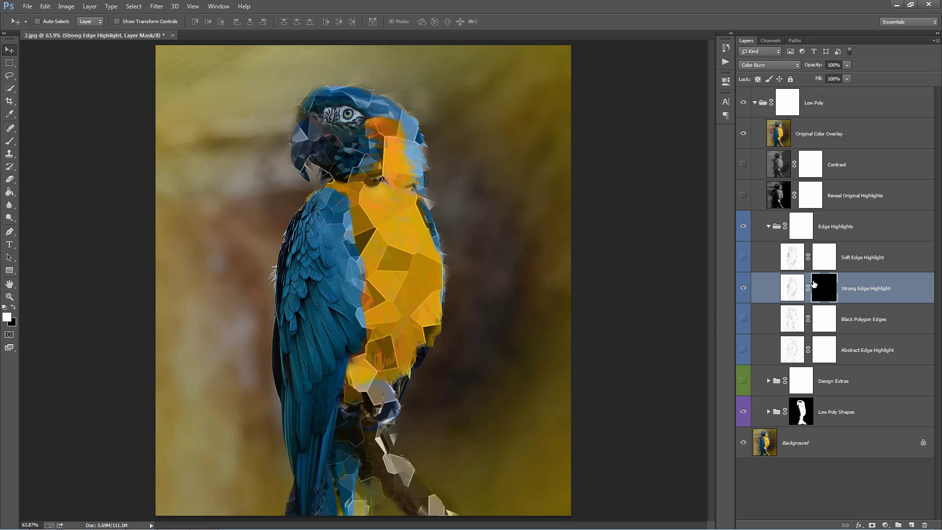
key("b")
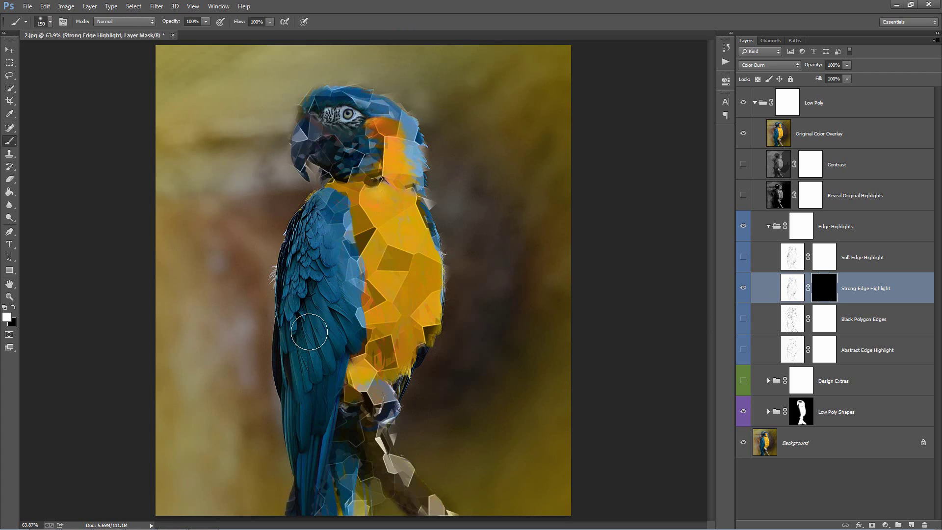
key("super")
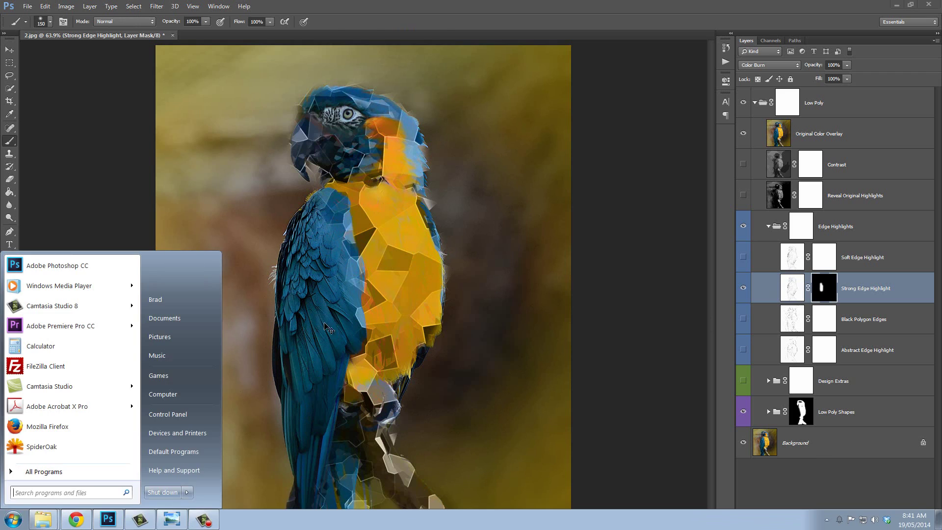
key("Escape")
key("v")
key("b")
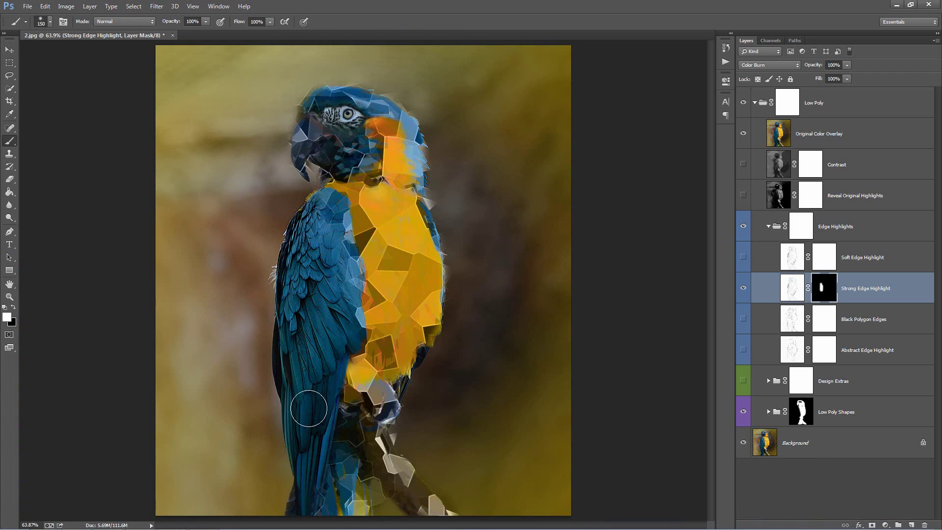
left_click_drag(327, 310, 305, 336)
left_click(744, 288)
Show the Black Polygon Edges layer, reduce its opacity to 38%, and hide it again
left_click(887, 319)
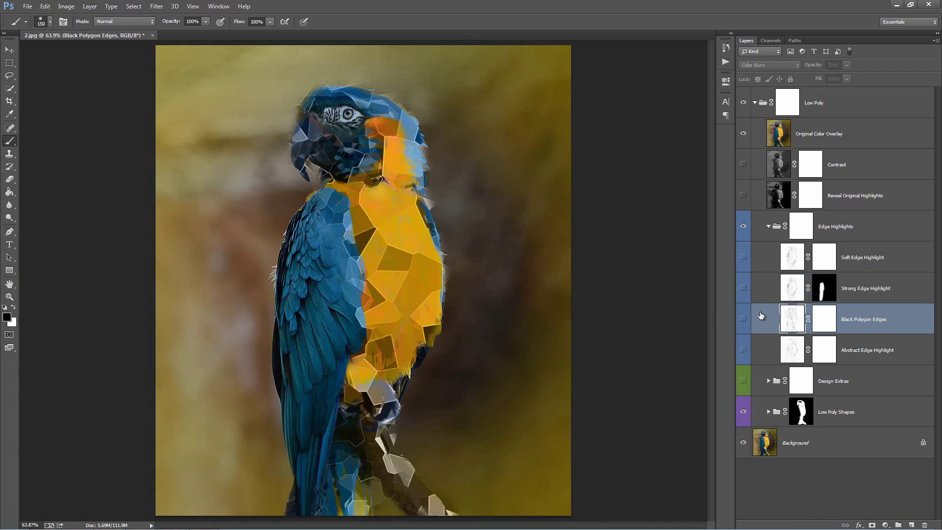
left_click(744, 319)
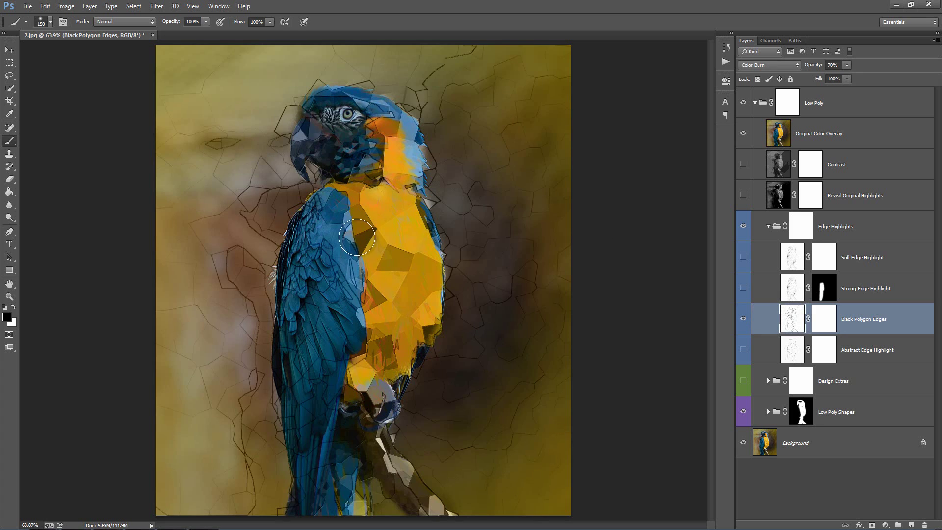
key("v")
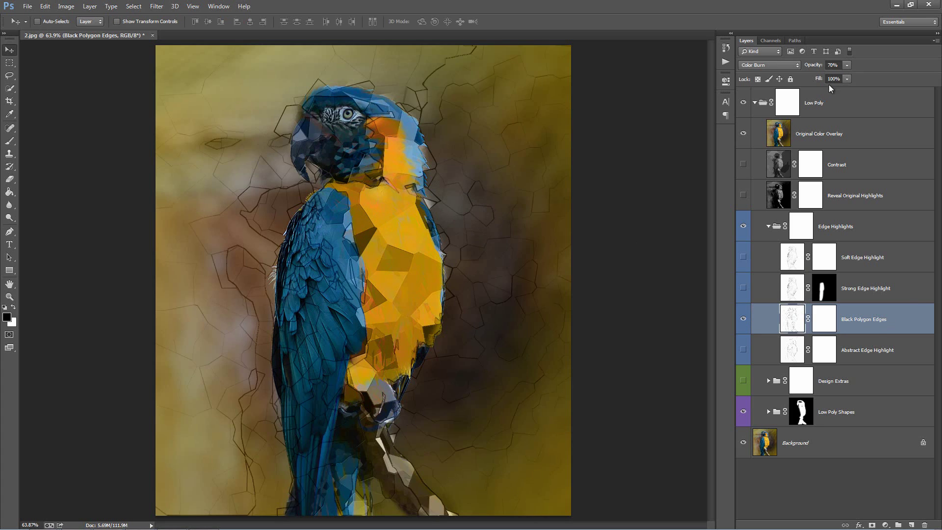
mouse_move(815, 70)
left_mouse_down()
mouse_move(783, 71)
mouse_move(804, 74)
left_mouse_up()
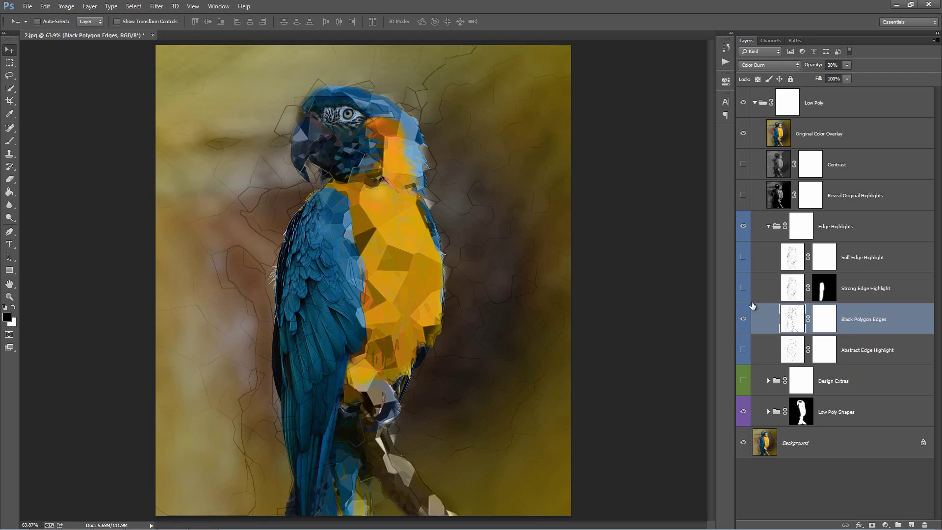
left_click(743, 319)
Preview the Abstract Edge Highlight layer by showing and hiding it, and collapse the Edge Highlights group
left_click(914, 362)
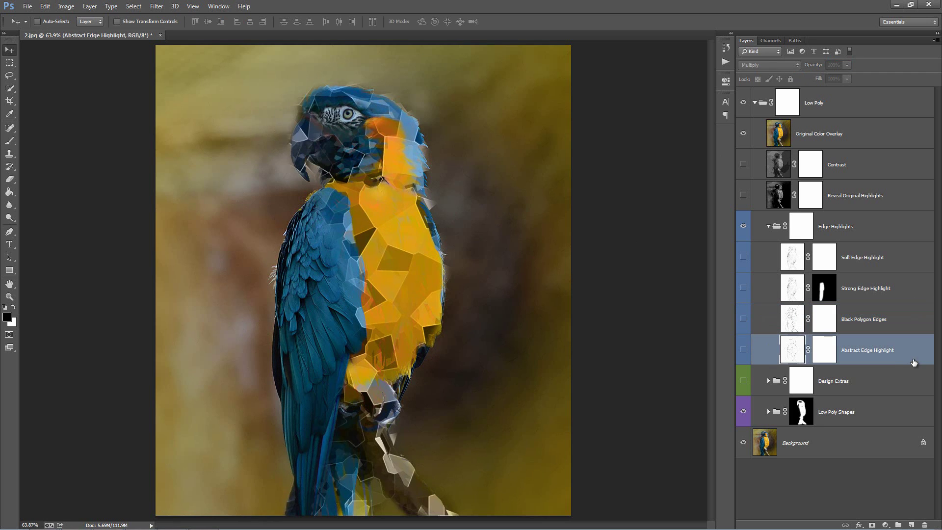
left_click(744, 350)
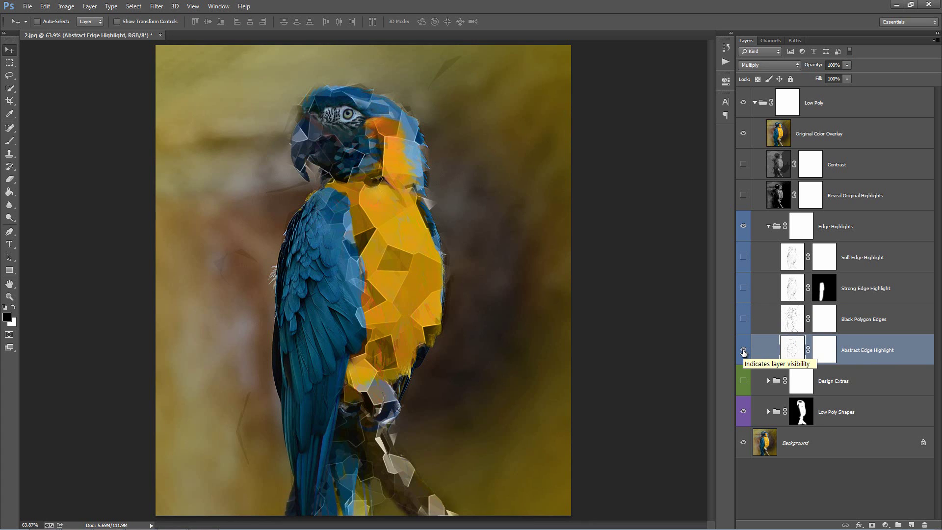
left_click(744, 351)
left_click(769, 227)
Show the Reveal Original Highlights layer and set its opacity to 54%
left_click(865, 200)
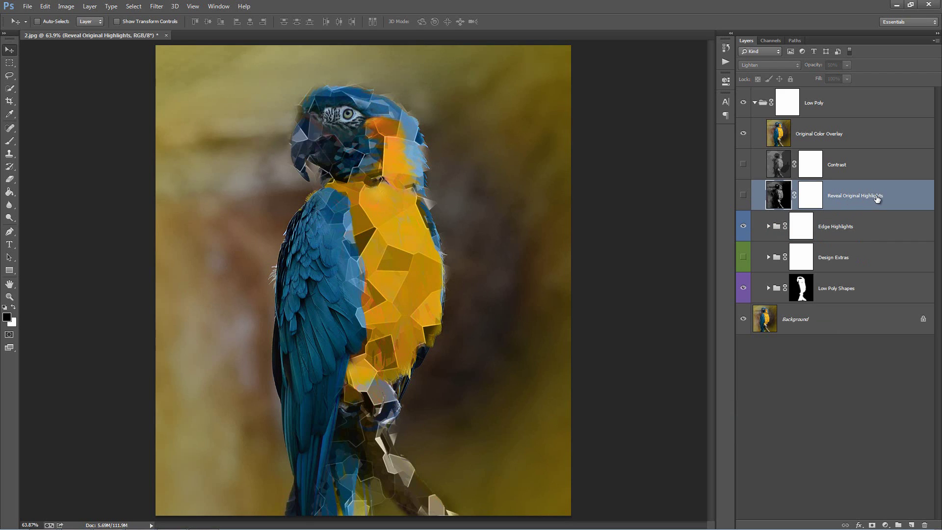
left_click(744, 198)
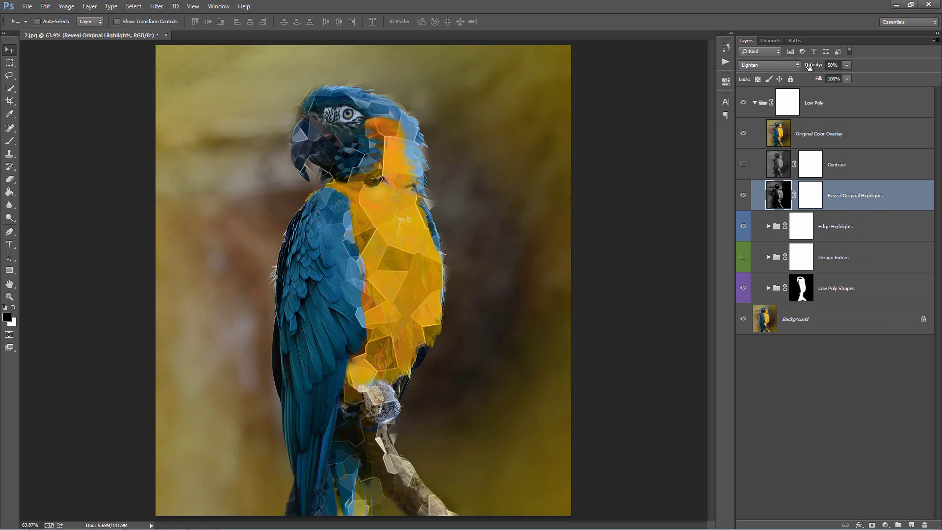
left_click_drag(809, 67, 479, 104)
Invert the Reveal Original Highlights mask to black, paint white over the top of the parrot's head with 150 and 90 px brushes, and hide the layer
left_click(801, 196)
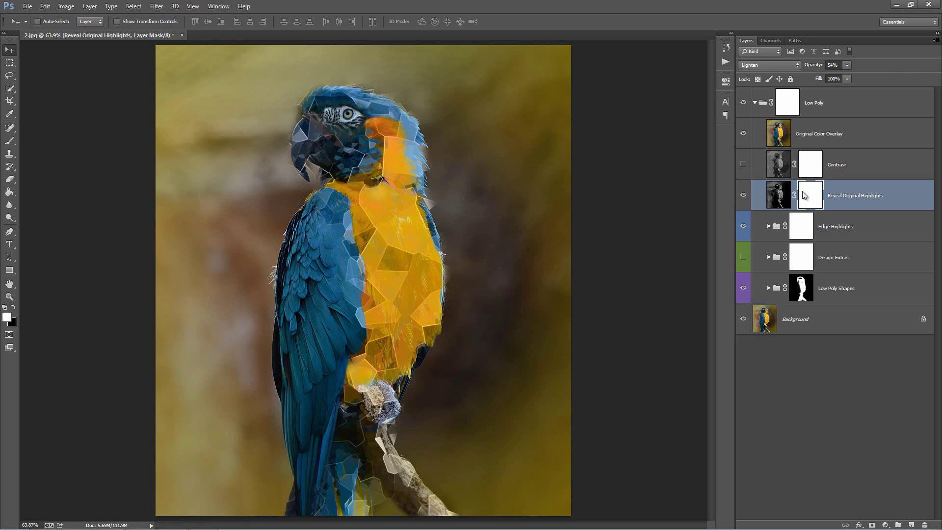
key("ctrl+i")
key("b")
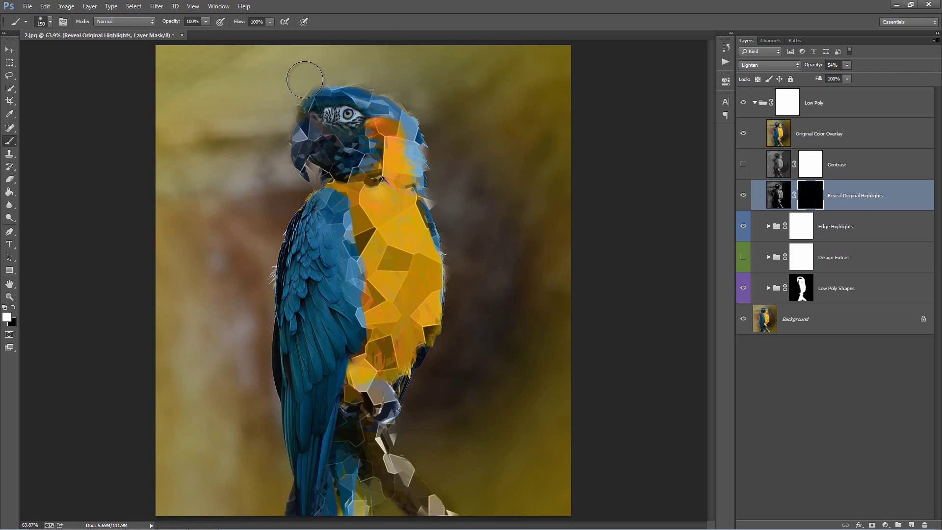
mouse_move(305, 74)
left_mouse_down()
mouse_move(341, 81)
mouse_move(317, 90)
mouse_move(387, 92)
mouse_move(418, 120)
mouse_move(324, 90)
mouse_move(416, 103)
left_mouse_up()
key("bracketleft")
key("bracketleft")
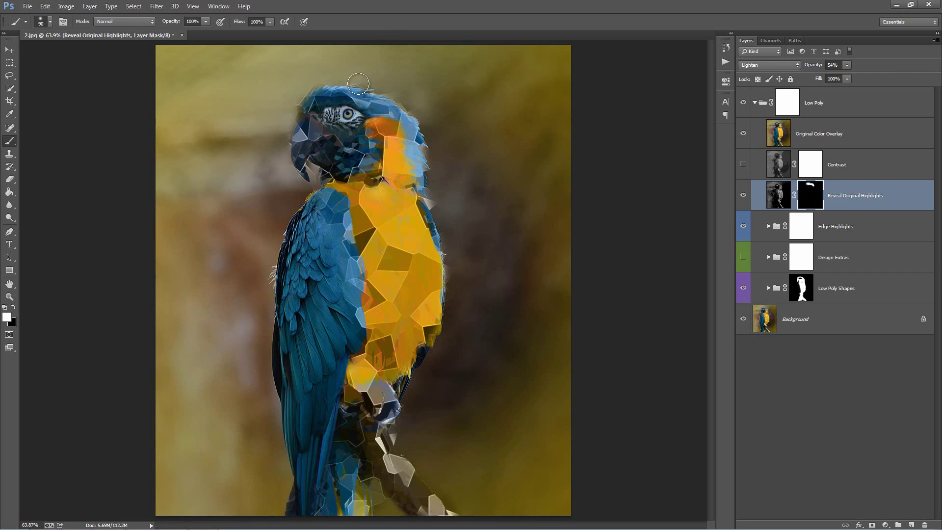
left_click_drag(358, 83, 349, 83)
left_click(743, 195)
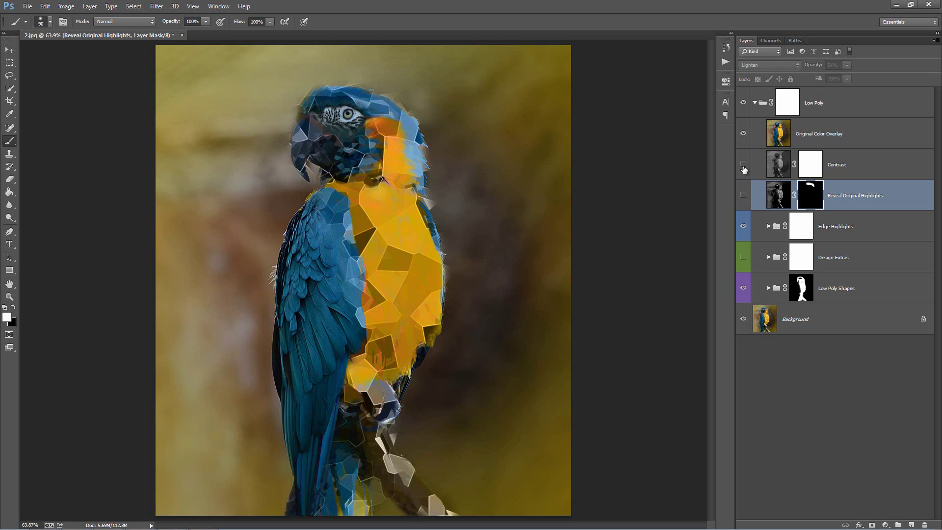
Show the Contrast layer, reduce its opacity to 0%, and hide it again
left_click(744, 165)
left_click(840, 166)
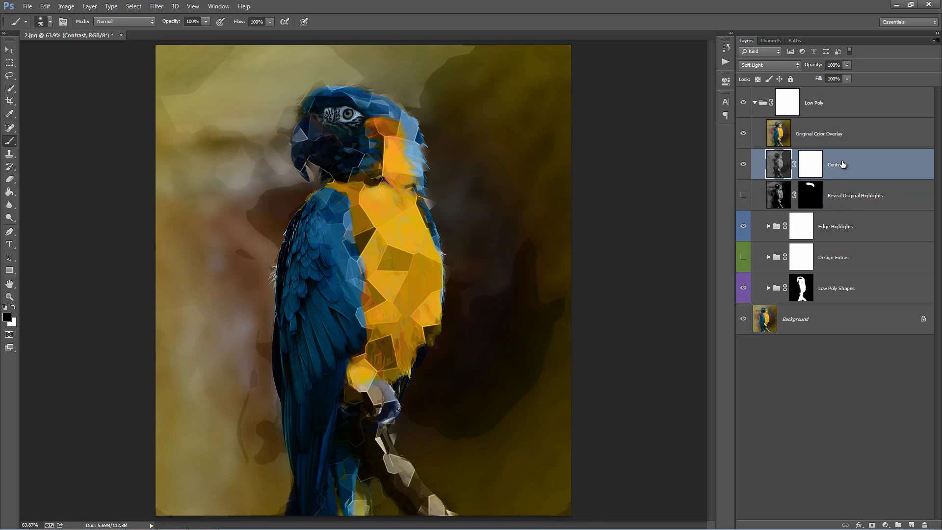
left_click_drag(815, 69, 416, 83)
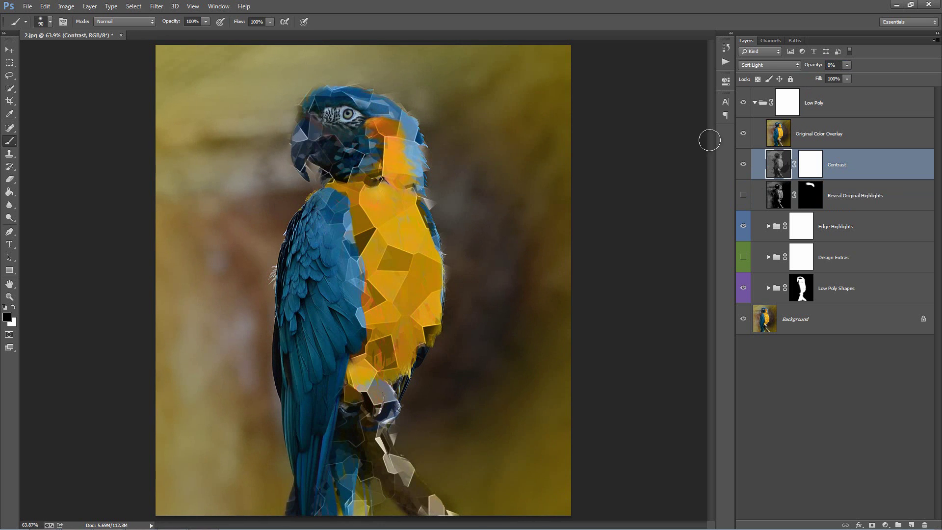
left_click(750, 154)
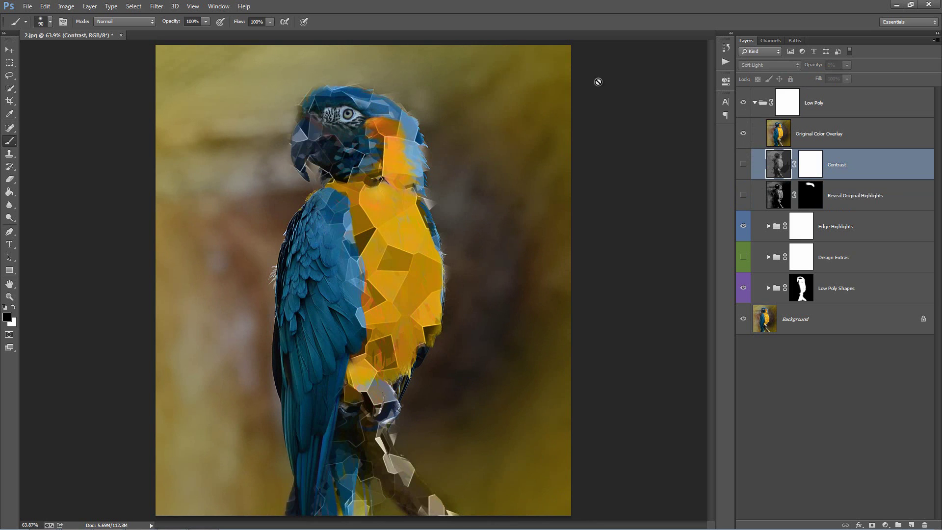
Expand the Low Poly Shapes group and compare its Big White Lines and Small White Lines by toggling visibility, leaving only Big White Lines shown
left_click(855, 296)
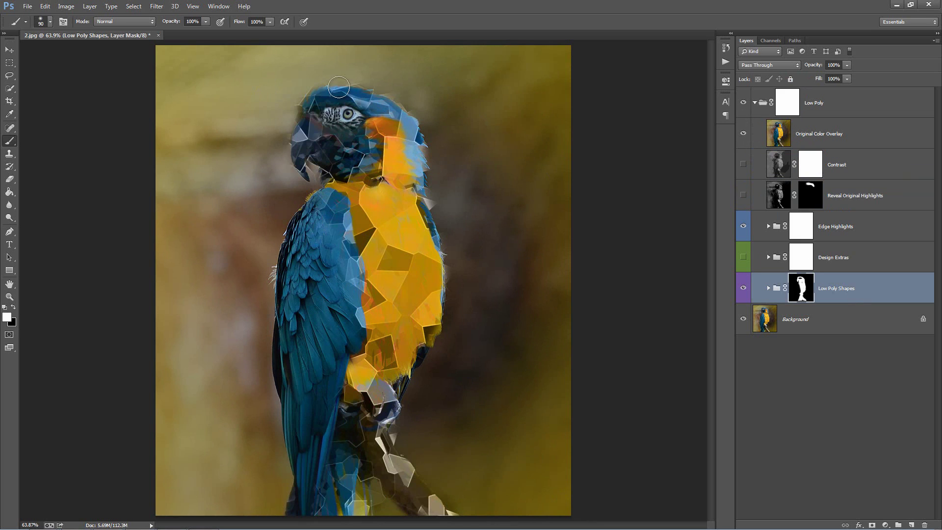
left_click(768, 288)
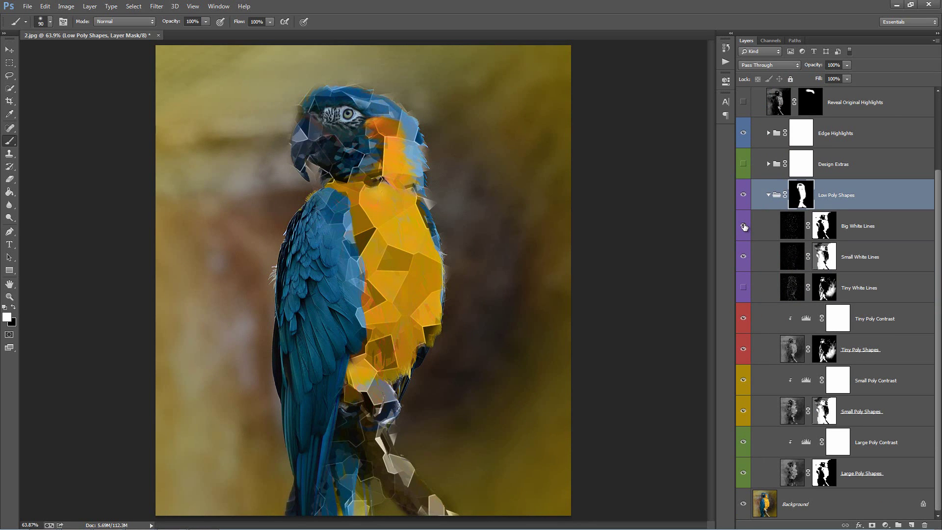
left_click_drag(744, 226, 743, 257)
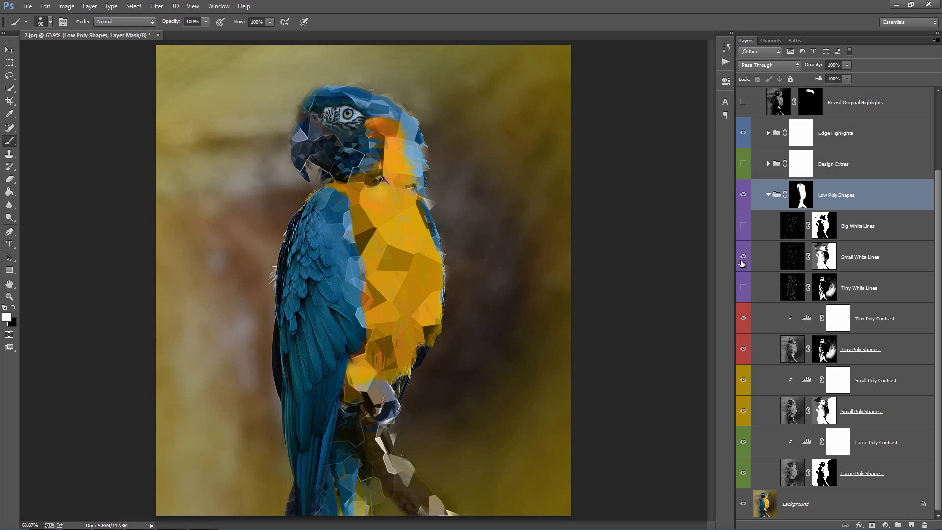
left_click(743, 256)
left_click(743, 227)
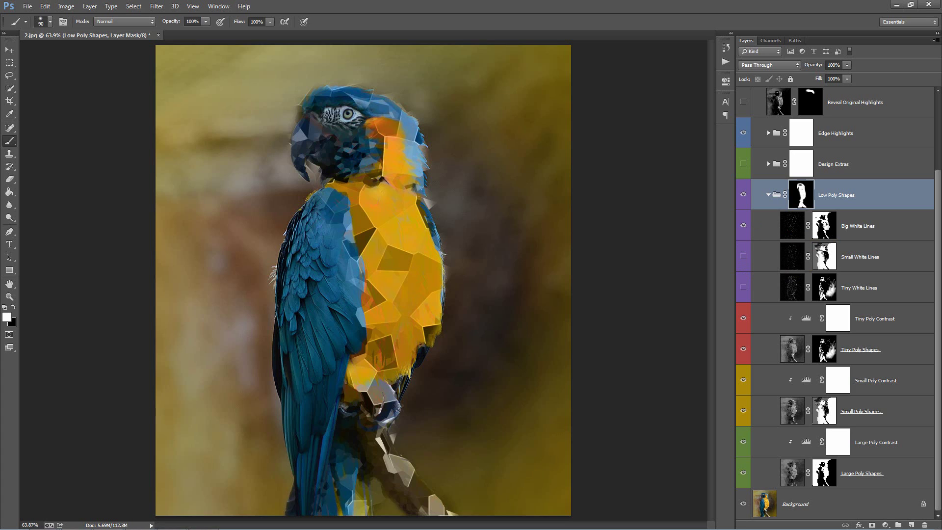
Paint black on the Low Poly Shapes group mask with a 35 px brush to remove stray lines around the parrot's head and beak
left_click(824, 226)
key("z")
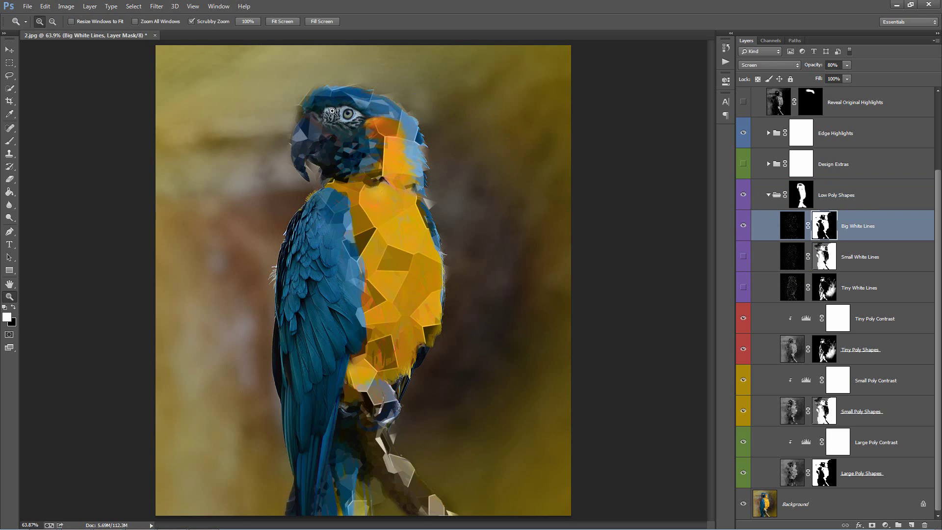
left_click_drag(332, 111, 389, 174)
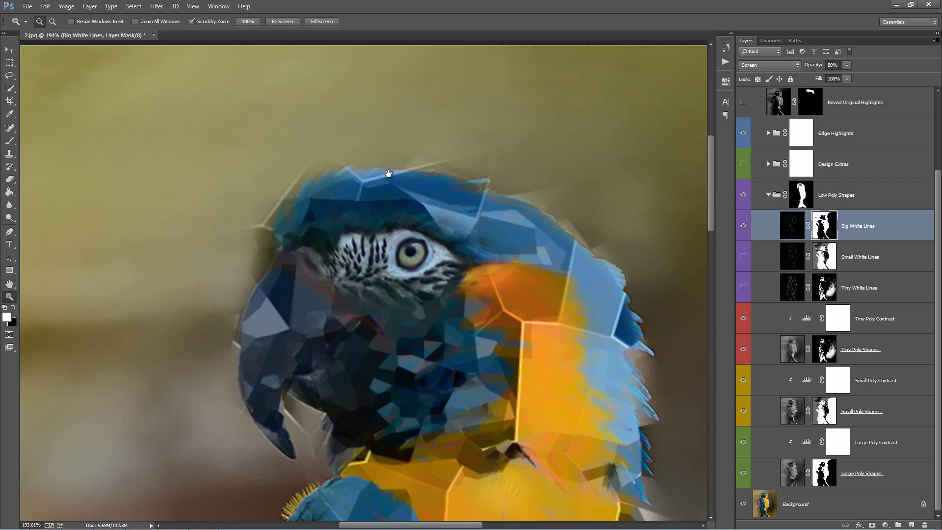
key("b")
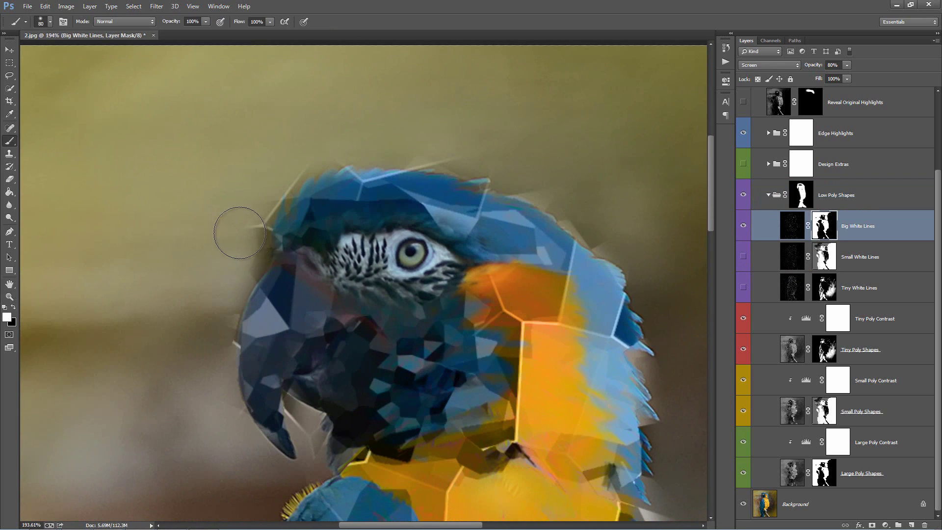
key("bracketleft")
left_click(882, 202)
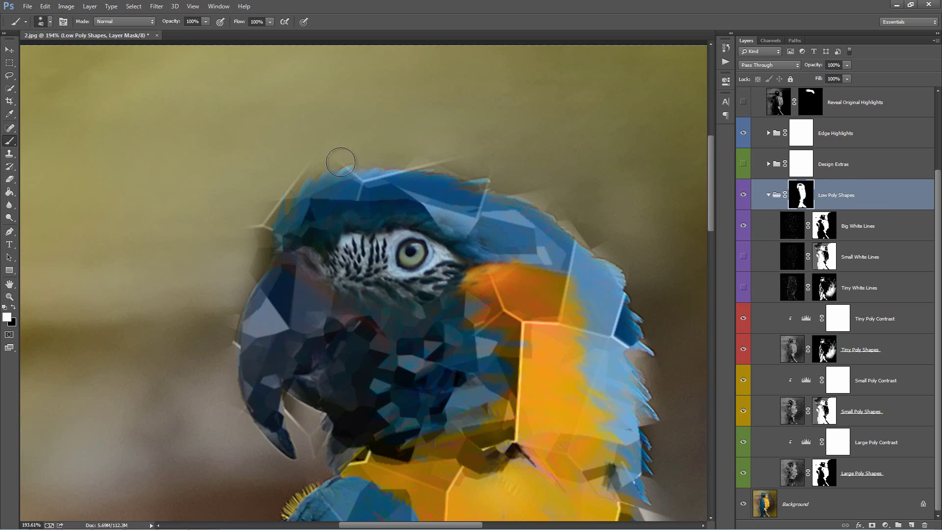
key("x")
key("bracketleft")
mouse_move(305, 155)
left_mouse_down()
mouse_move(221, 317)
mouse_move(233, 350)
mouse_move(219, 332)
left_mouse_up()
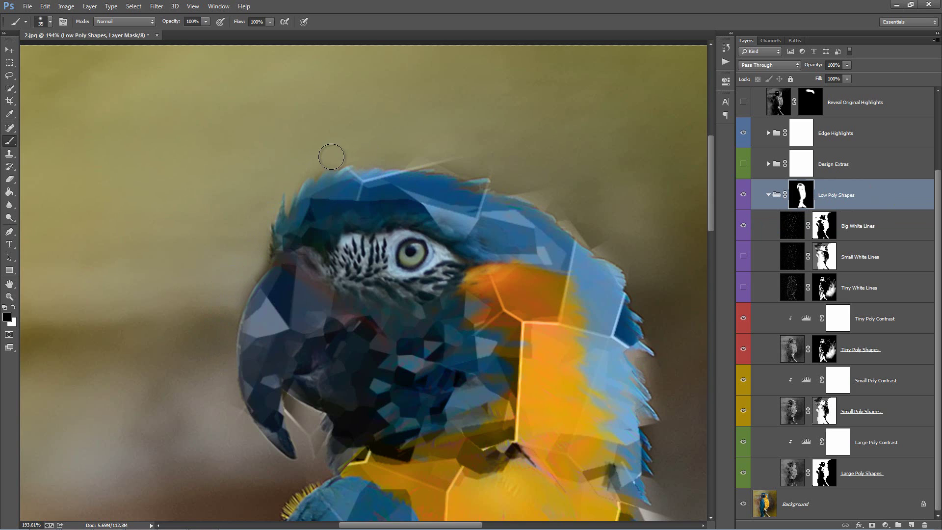
mouse_move(331, 157)
left_mouse_down()
mouse_move(480, 147)
mouse_move(411, 154)
mouse_move(538, 177)
mouse_move(485, 166)
mouse_move(556, 192)
mouse_move(593, 231)
mouse_move(547, 168)
left_mouse_up()
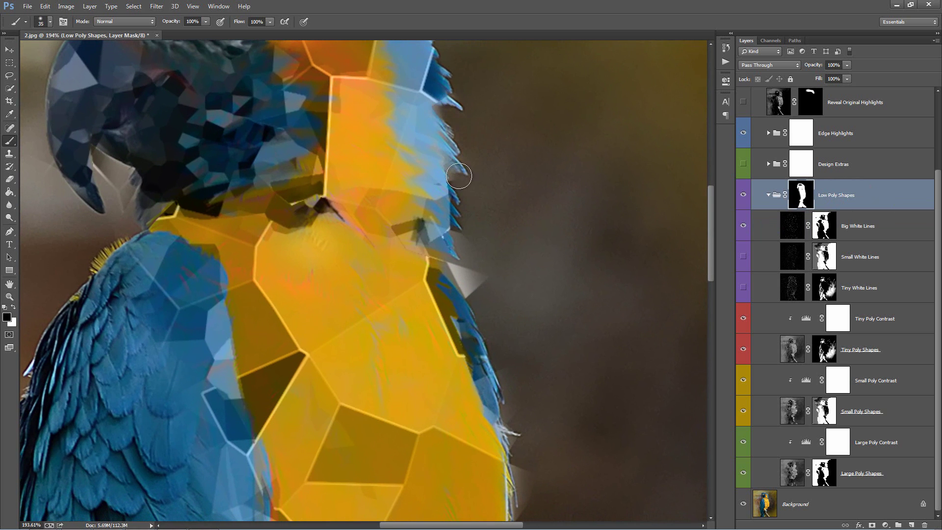
Paint black on the Low Poly Shapes group mask along the parrot's back, chest and branch edges, and switch the brush colour to white
mouse_move(476, 287)
left_mouse_down()
mouse_move(458, 259)
mouse_move(487, 293)
mouse_move(467, 247)
mouse_move(479, 276)
mouse_move(476, 181)
left_mouse_up()
left_click_drag(535, 356, 477, 225)
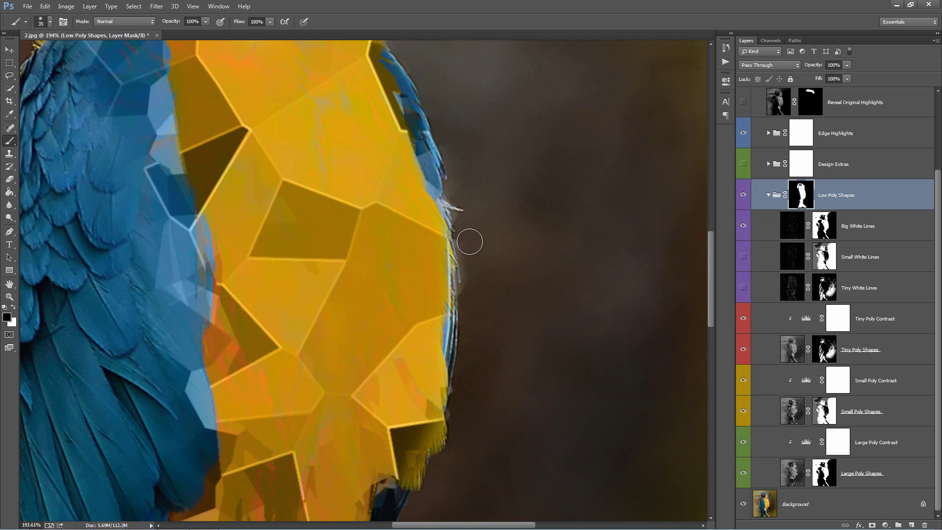
left_click_drag(494, 299, 490, 172)
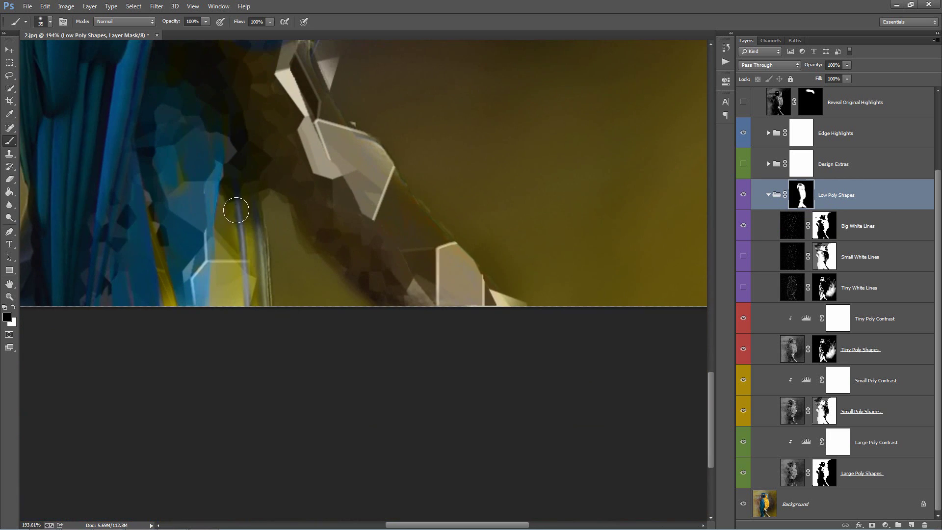
left_click_drag(351, 267, 425, 256)
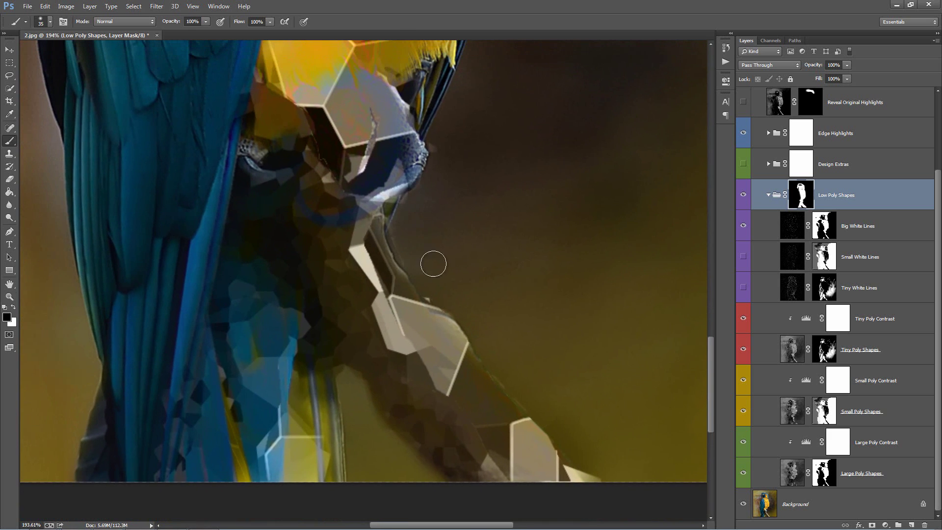
key("x")
key("bracketleft")
key("bracketleft")
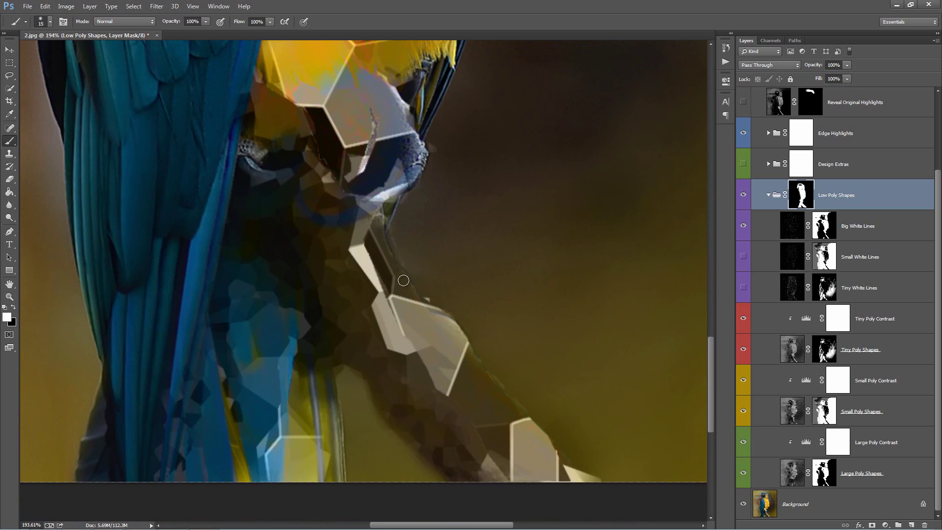
key("ctrl+0")
key("v")
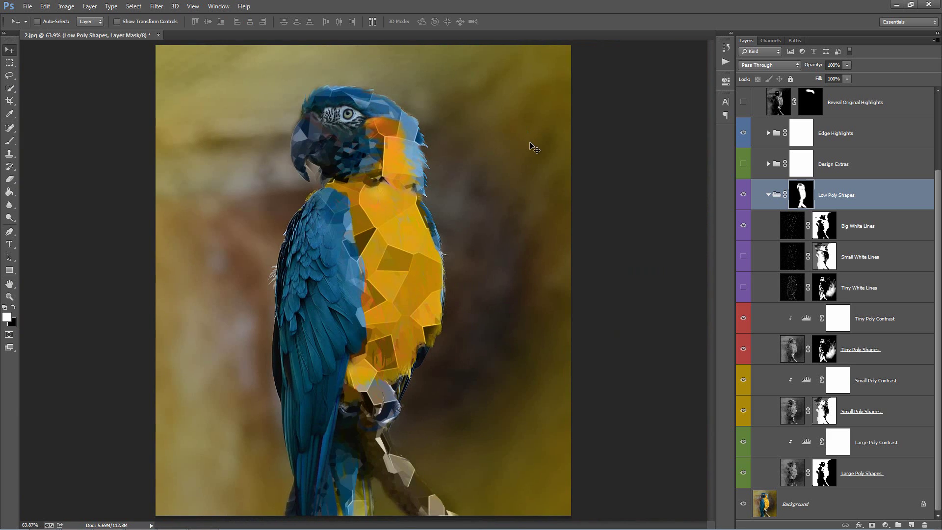
Select the Big White Lines layer, enlarge the brush to 70 px, and preview the lines unmasked by disabling and re-enabling the layer mask
left_click(876, 235)
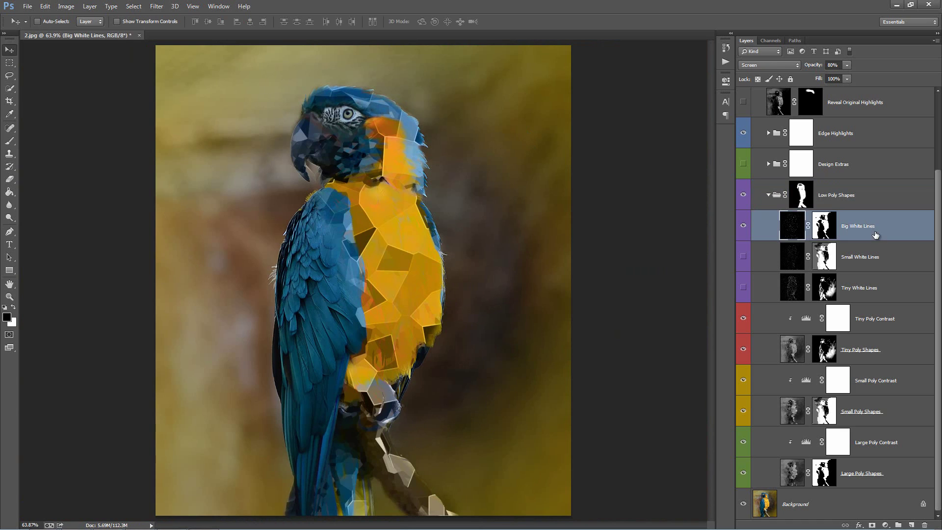
key("b")
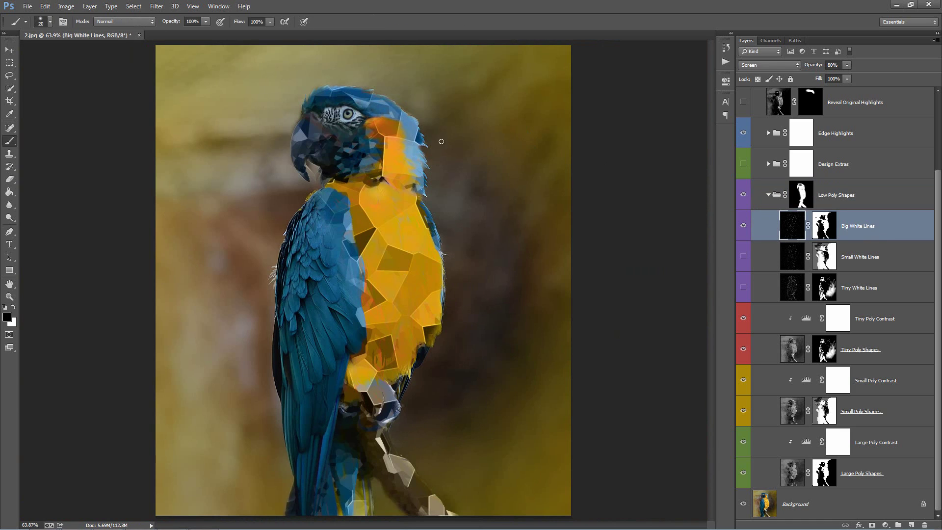
key("bracketright")
key("bracketright")
left_click(825, 225, "shift")
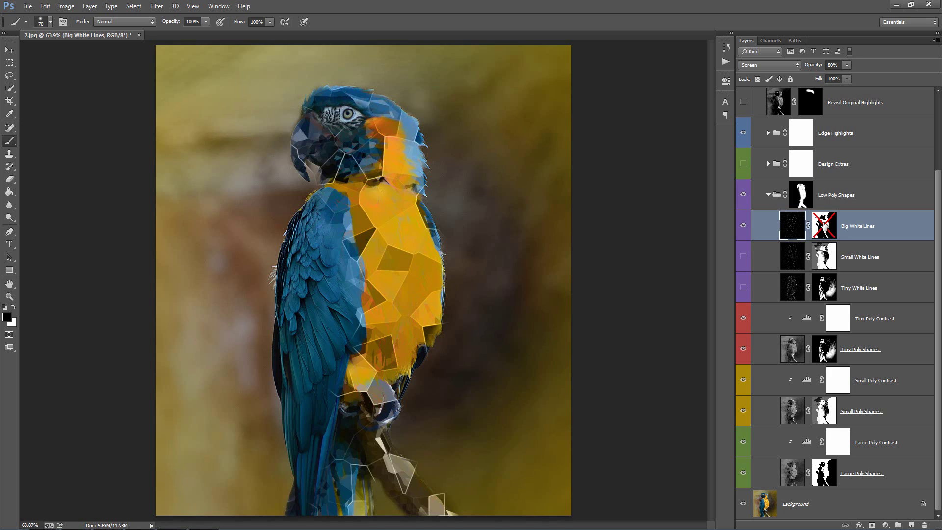
left_click(825, 225, "shift")
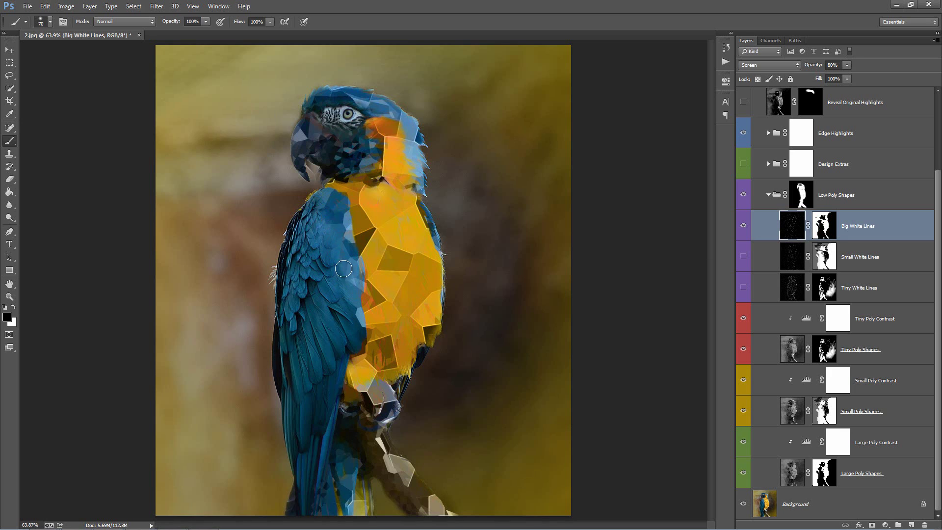
key("x")
left_click_drag(395, 467, 417, 489)
key("ctrl+z")
key("x")
Paint black over the branch on the Big White Lines layer with the 70 px brush, and show Small White Lines in its place
mouse_move(405, 454)
left_mouse_down()
mouse_move(423, 484)
mouse_move(415, 486)
left_mouse_up()
left_click(744, 236)
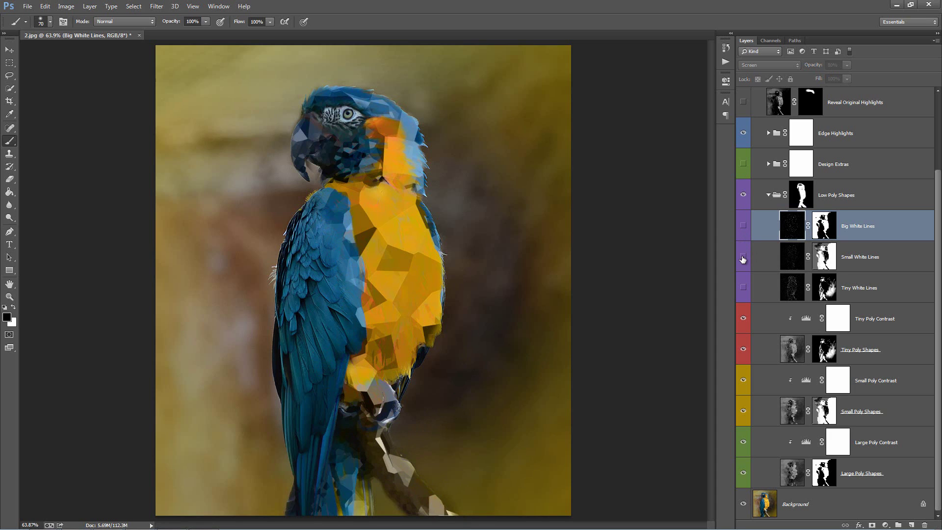
left_click(743, 258)
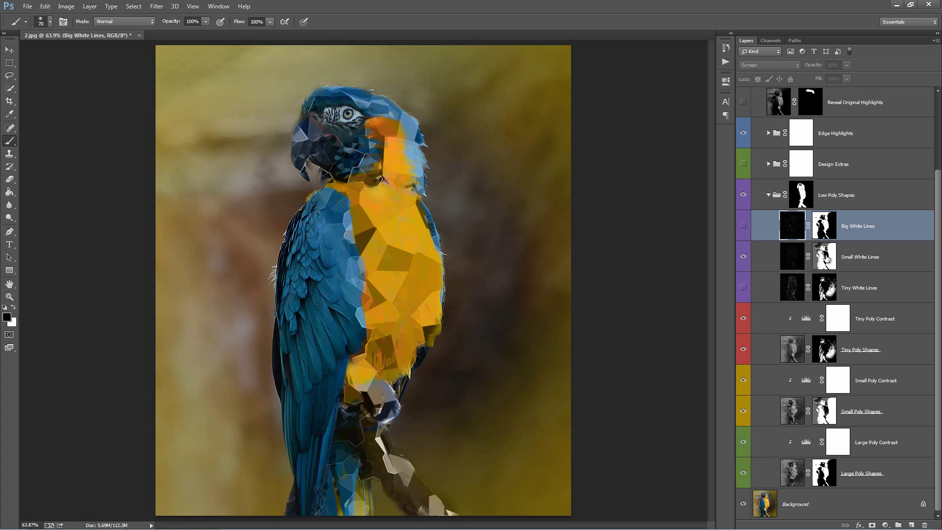
Paint black on the Small White Lines mask over the throat, back edge and tail, and preview Tiny White Lines by showing and hiding it
left_click(825, 256)
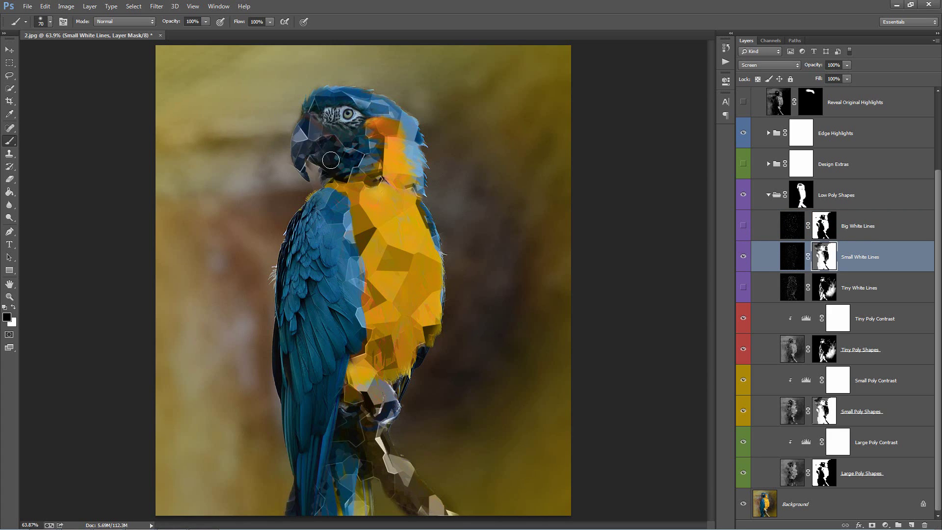
mouse_move(331, 160)
left_mouse_down()
mouse_move(288, 166)
mouse_move(303, 169)
mouse_move(294, 174)
mouse_move(314, 155)
mouse_move(325, 171)
mouse_move(333, 157)
mouse_move(342, 166)
mouse_move(327, 182)
left_mouse_up()
mouse_move(438, 236)
left_mouse_down()
mouse_move(437, 225)
mouse_move(448, 315)
mouse_move(447, 269)
left_mouse_up()
mouse_move(337, 455)
left_mouse_down()
mouse_move(357, 522)
mouse_move(343, 467)
mouse_move(316, 511)
mouse_move(331, 516)
mouse_move(333, 463)
mouse_move(345, 456)
mouse_move(349, 490)
mouse_move(320, 490)
left_mouse_up()
left_click(743, 287)
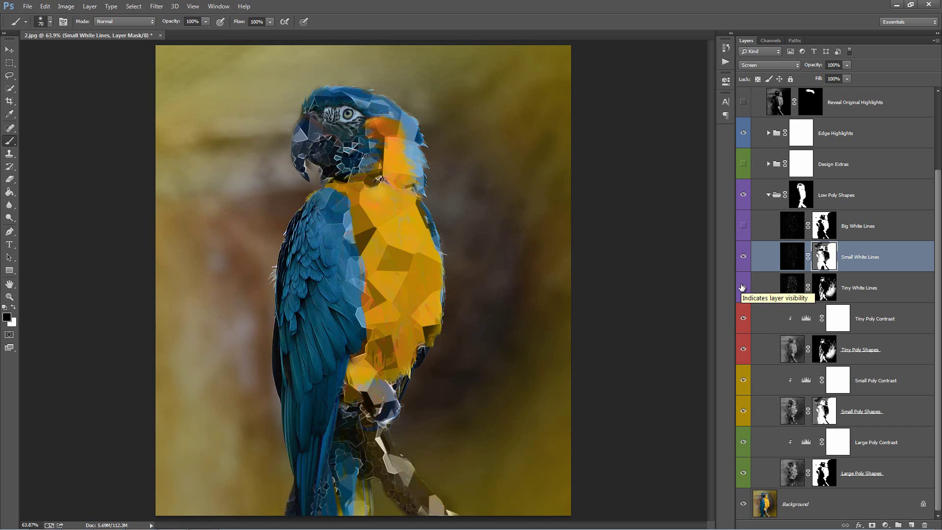
left_click(743, 288)
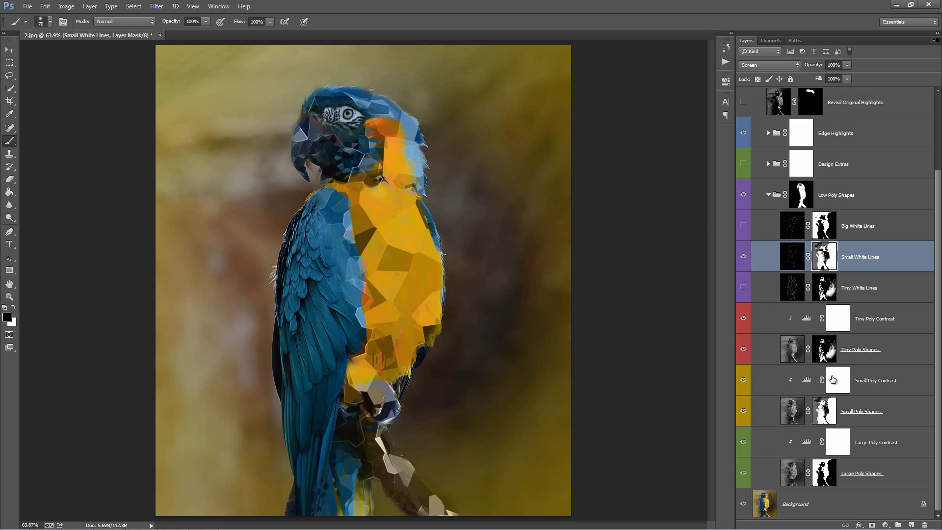
Paint white on the Tiny Poly Shapes mask with the 70 px brush over the head outline, back edge, upper chest and branch
left_click(825, 349)
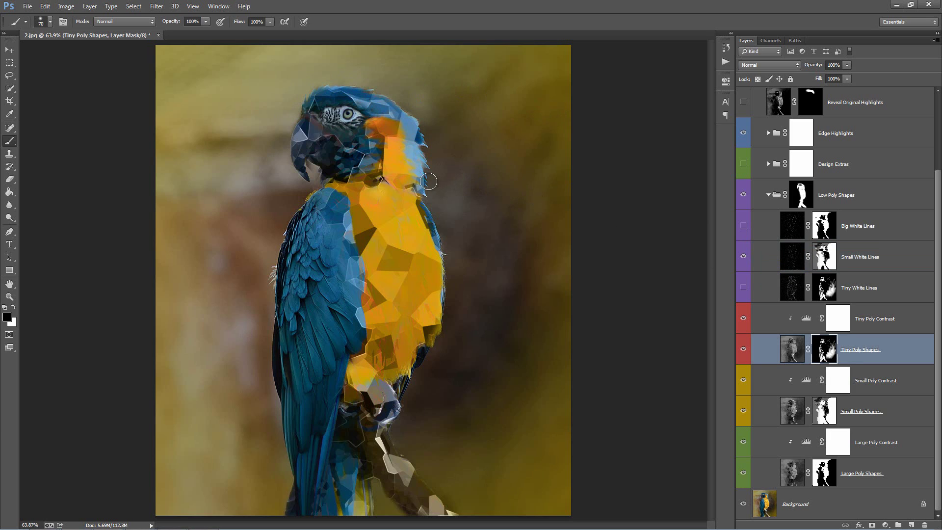
key("x")
mouse_move(425, 184)
left_mouse_down()
mouse_move(417, 140)
mouse_move(378, 94)
mouse_move(332, 86)
mouse_move(305, 100)
mouse_move(332, 88)
mouse_move(387, 102)
mouse_move(331, 85)
mouse_move(302, 106)
left_mouse_up()
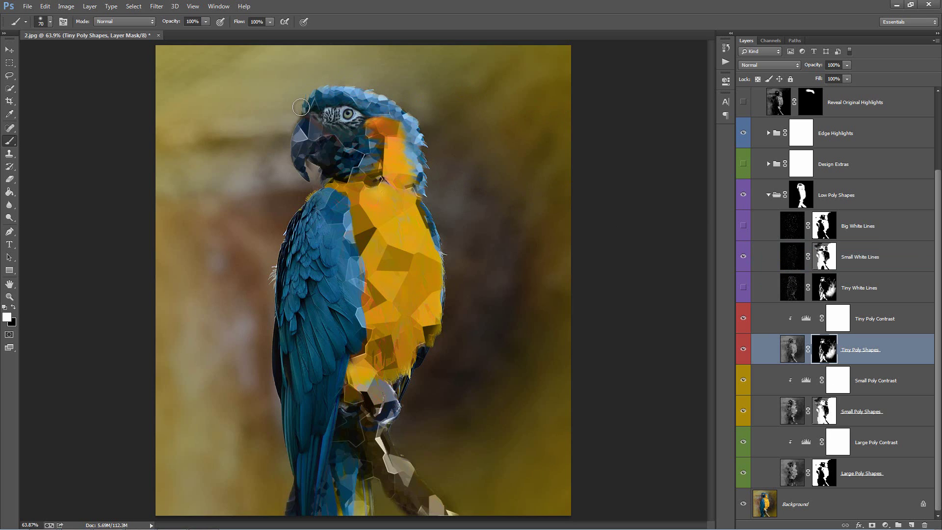
mouse_move(426, 189)
left_mouse_down()
mouse_move(442, 306)
mouse_move(444, 266)
mouse_move(445, 298)
mouse_move(443, 325)
mouse_move(406, 392)
mouse_move(432, 351)
left_mouse_up()
mouse_move(360, 193)
left_mouse_down()
mouse_move(330, 190)
mouse_move(348, 206)
mouse_move(361, 322)
mouse_move(350, 222)
left_mouse_up()
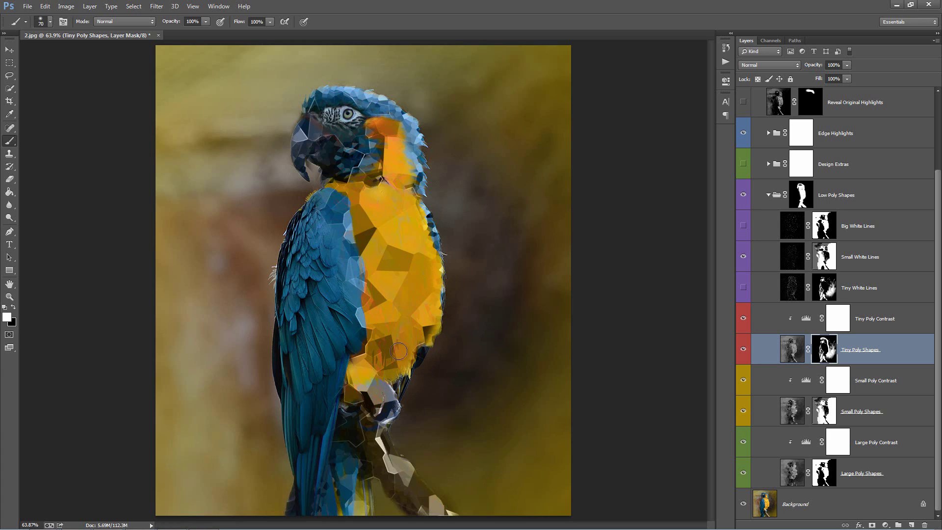
mouse_move(390, 424)
left_mouse_down()
mouse_move(396, 452)
mouse_move(395, 444)
mouse_move(459, 513)
mouse_move(433, 507)
left_mouse_up()
key("x")
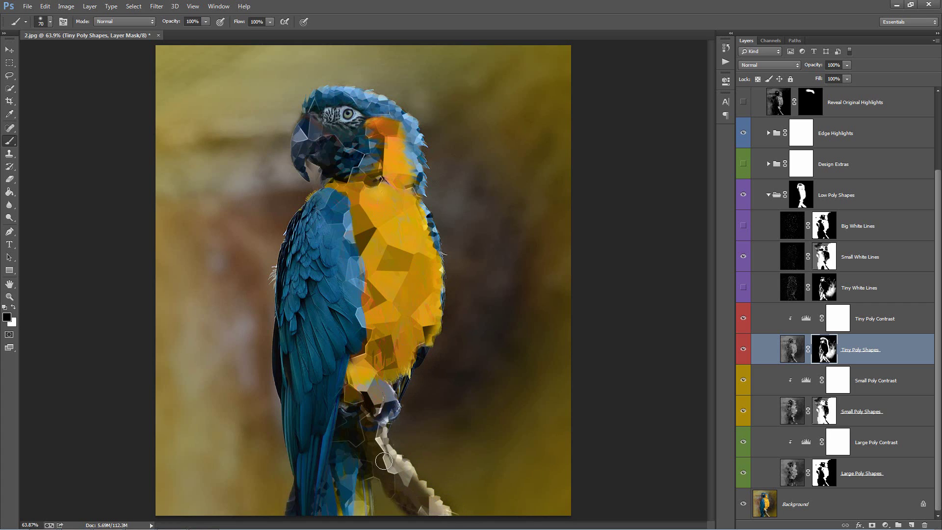
Paint white over the beak on the Tiny Poly Shapes mask, and set the Tiny Poly Contrast input levels to 16 and 223
key("x")
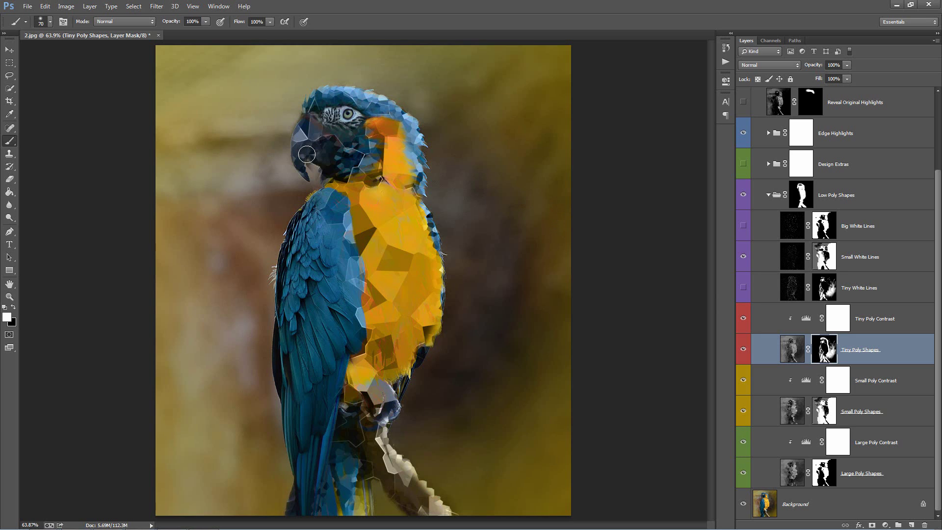
left_click_drag(307, 153, 320, 169)
double_click(806, 320)
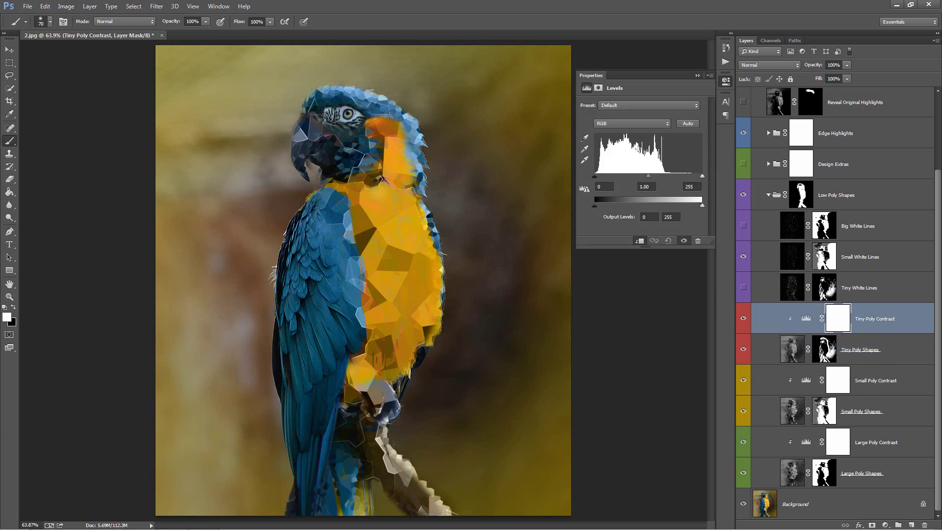
left_click_drag(595, 176, 599, 177)
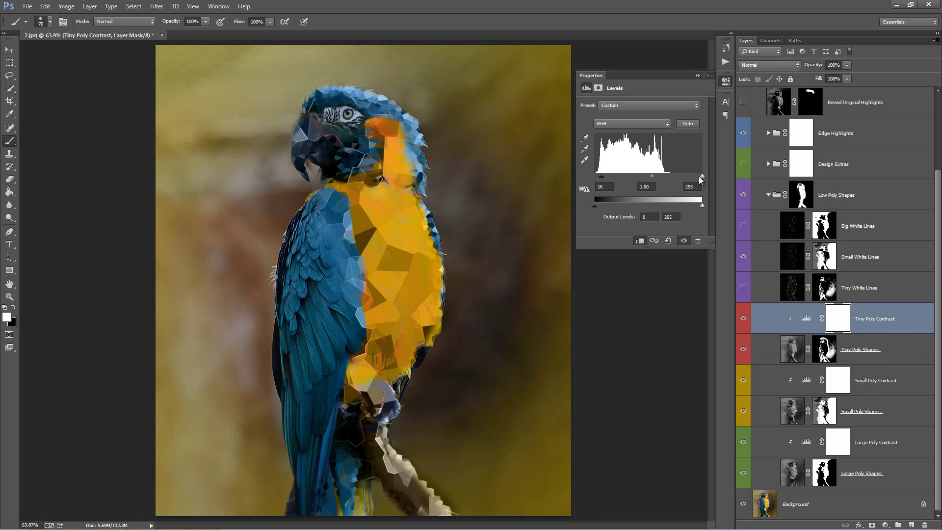
left_click_drag(699, 175, 689, 176)
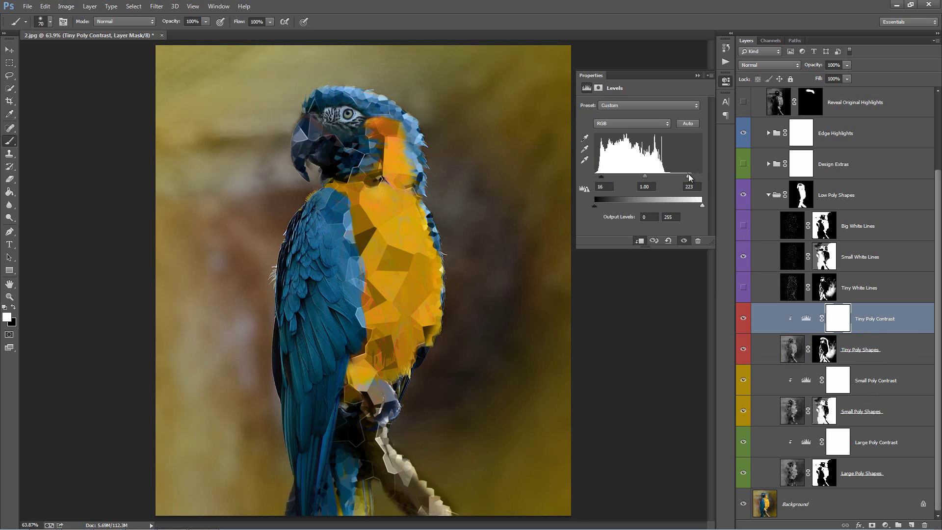
left_click(697, 75)
Set the Small Poly Contrast Levels adjustment to a black input of 21 and a white input of 201
double_click(806, 380)
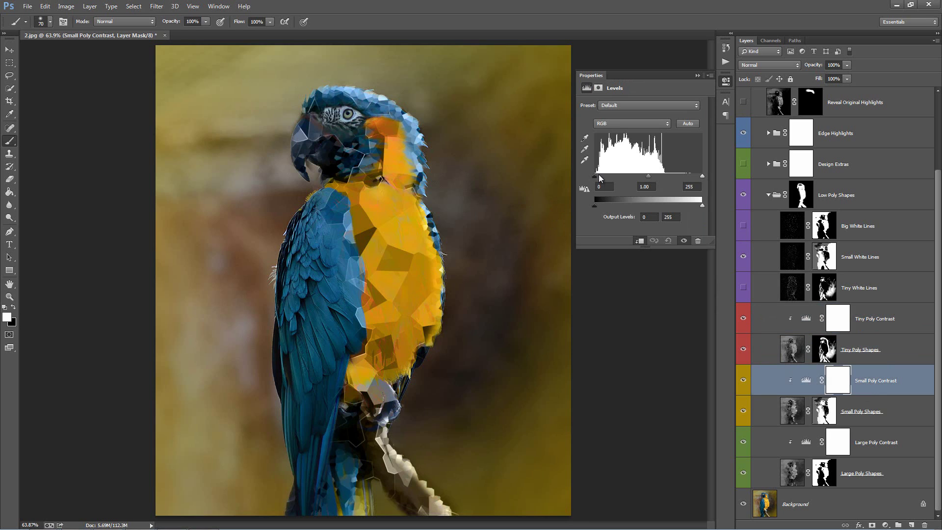
left_click_drag(595, 176, 603, 175)
left_click_drag(693, 176, 675, 175)
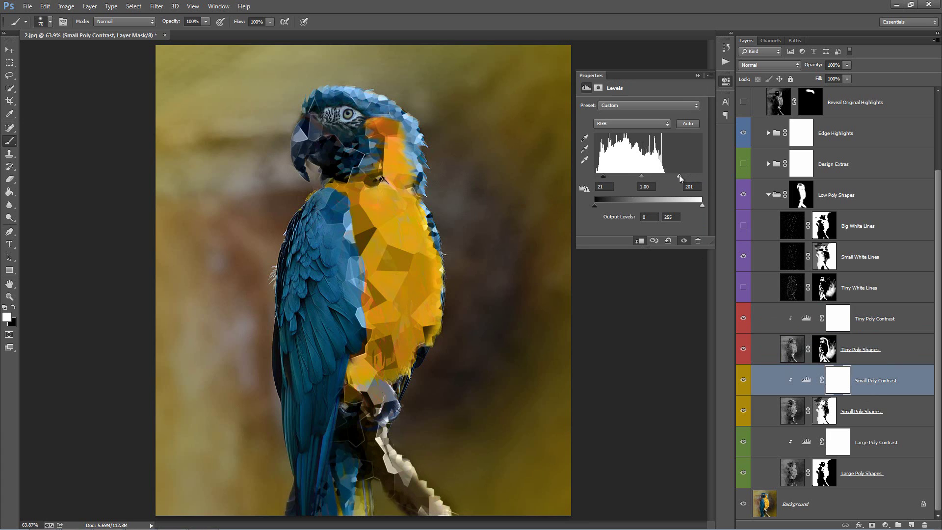
left_click(726, 81)
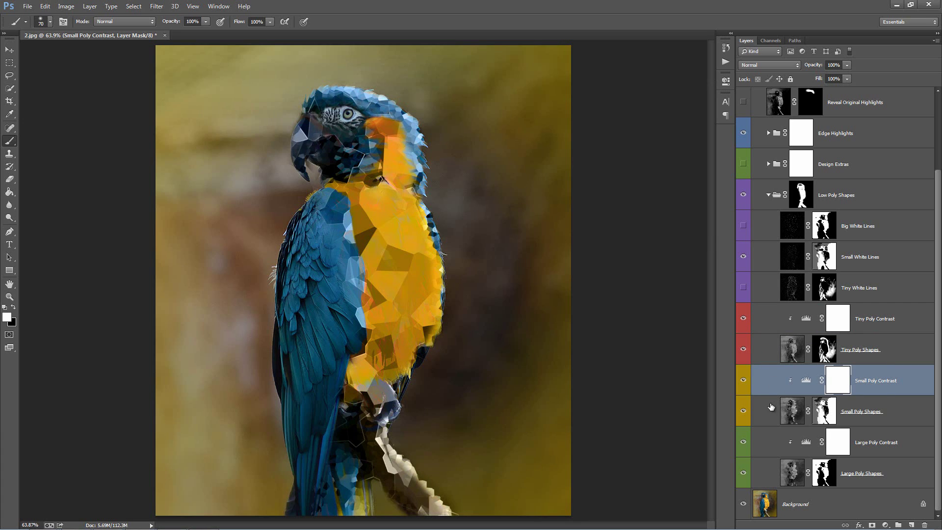
Set the Large Poly Contrast Levels adjustment to a black input of 23 and a white input of 226
double_click(804, 444)
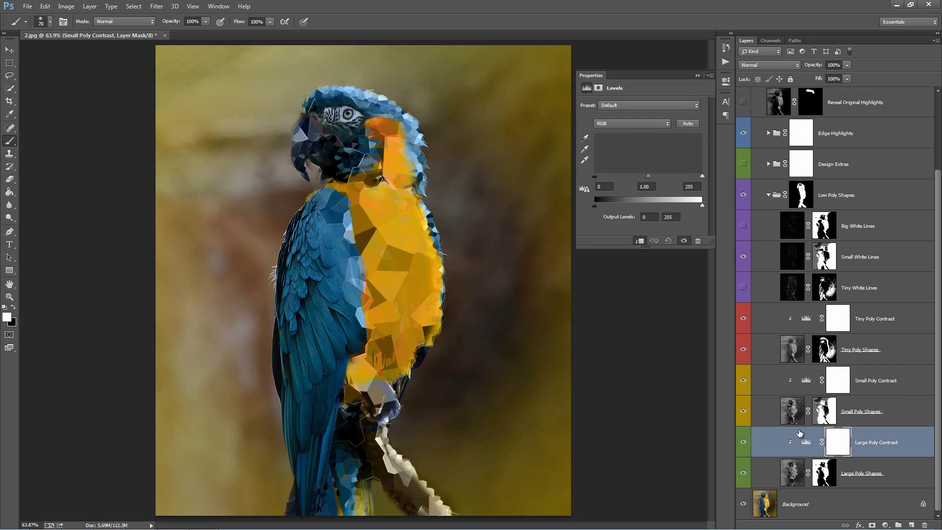
left_click_drag(595, 176, 601, 176)
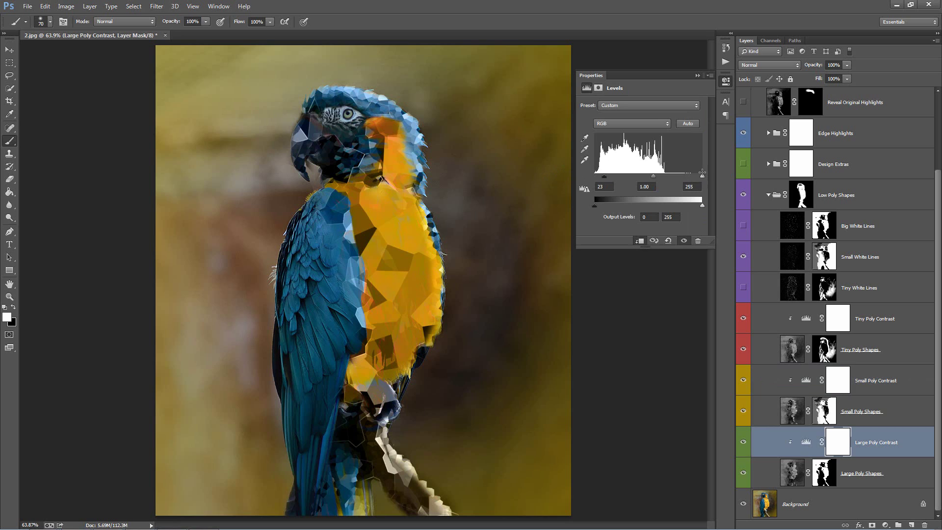
left_click_drag(700, 177, 690, 175)
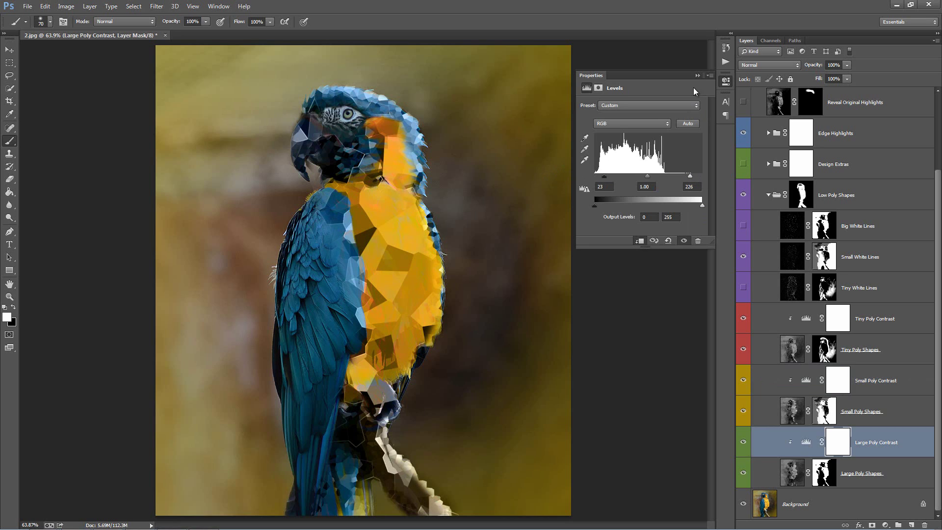
left_click(696, 75)
Show the Big White Lines layer and set its opacity to 100%
left_click(742, 226)
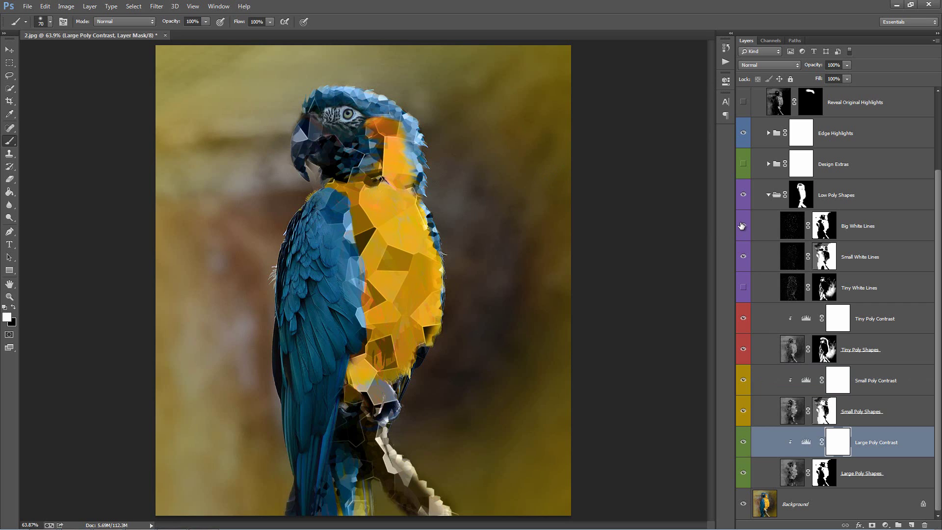
left_click(874, 227)
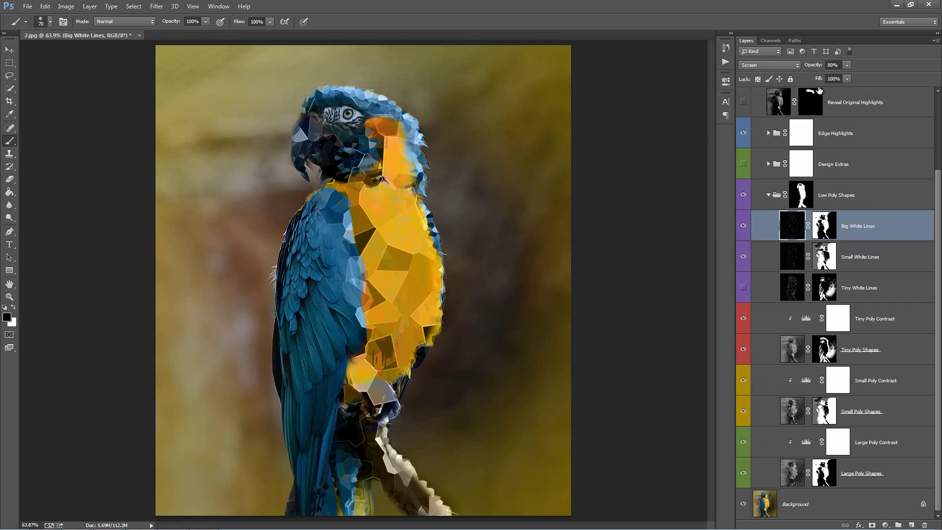
left_click_drag(813, 67, 877, 72)
key("v")
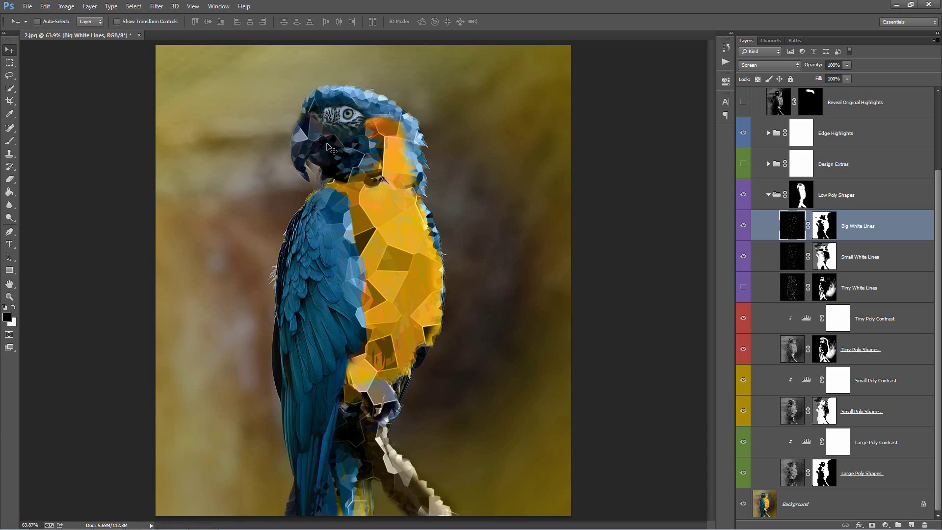
Paint black on the Tiny Poly Shapes mask over the parrot's cheek and lower face behind the beak
left_click(825, 354)
key("b")
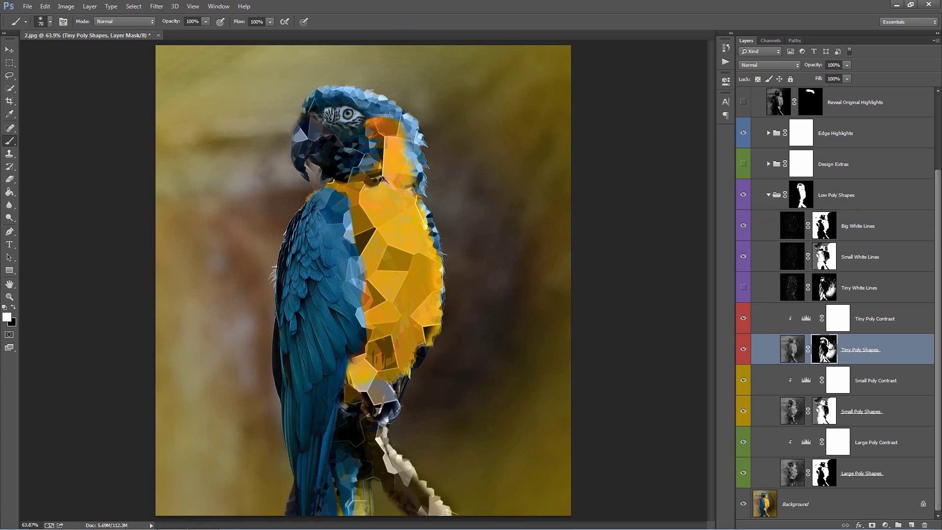
left_click(344, 161)
key("x")
mouse_move(345, 161)
left_mouse_down()
mouse_move(366, 159)
mouse_move(361, 144)
mouse_move(363, 157)
mouse_move(344, 164)
mouse_move(382, 147)
left_mouse_up()
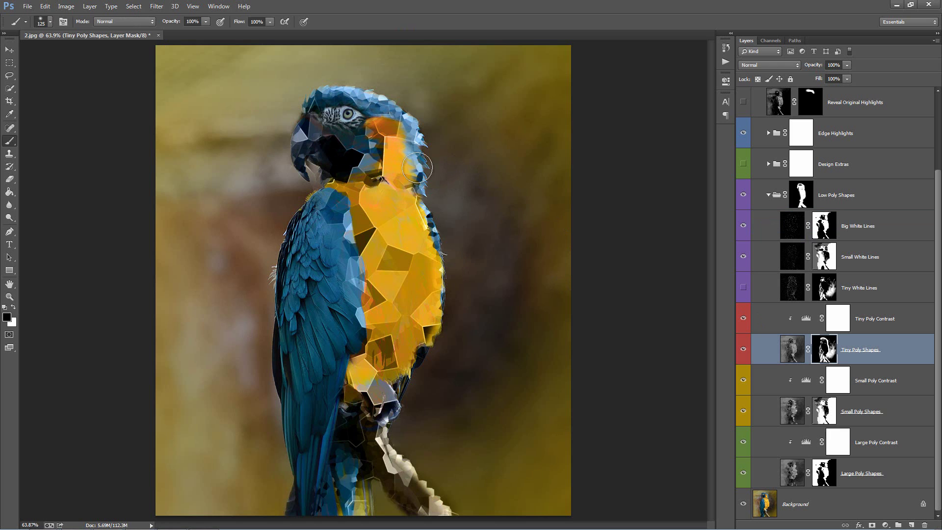
Paint white back over the dark lower cheek on the Tiny Poly Shapes mask with a 70 px brush, and reduce the brush to 15 px
key("z")
mouse_move(352, 168)
left_mouse_down()
mouse_move(370, 170)
mouse_move(384, 229)
left_mouse_up()
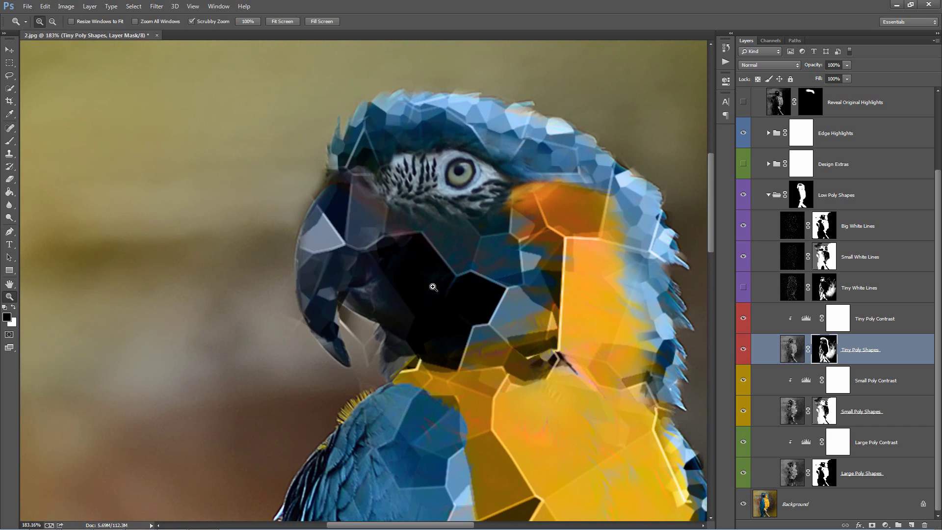
key("b")
key("bracketleft")
key("bracketleft")
key("bracketleft")
key("bracketleft")
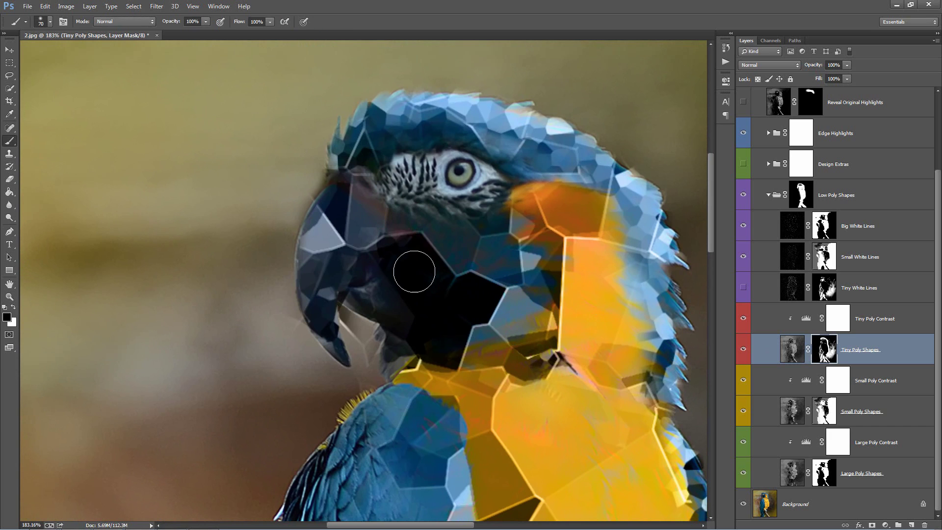
key("x")
mouse_move(423, 275)
left_mouse_down()
mouse_move(435, 297)
mouse_move(421, 283)
mouse_move(418, 246)
mouse_move(429, 270)
mouse_move(418, 257)
mouse_move(403, 279)
mouse_move(397, 268)
mouse_move(432, 309)
mouse_move(456, 292)
mouse_move(430, 253)
mouse_move(446, 282)
mouse_move(495, 288)
mouse_move(456, 309)
mouse_move(476, 293)
mouse_move(480, 304)
mouse_move(453, 307)
mouse_move(480, 297)
mouse_move(477, 287)
mouse_move(496, 293)
mouse_move(456, 356)
mouse_move(438, 327)
mouse_move(457, 334)
mouse_move(461, 326)
mouse_move(450, 347)
mouse_move(423, 329)
mouse_move(441, 352)
left_mouse_up()
key("bracketleft")
key("bracketleft")
key("bracketleft")
key("bracketleft")
key("bracketleft")
key("bracketright")
key("bracketright")
key("bracketleft")
key("bracketleft")
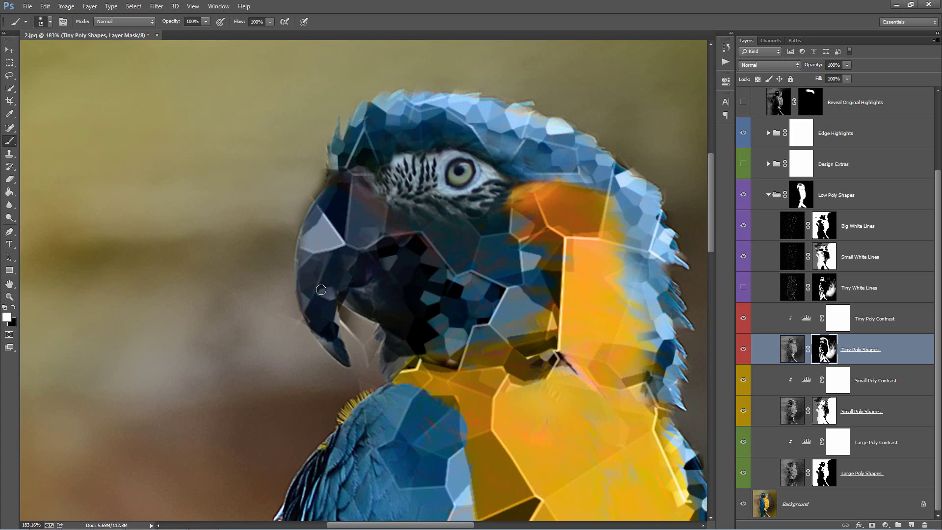
key("ctrl+0")
key("v")
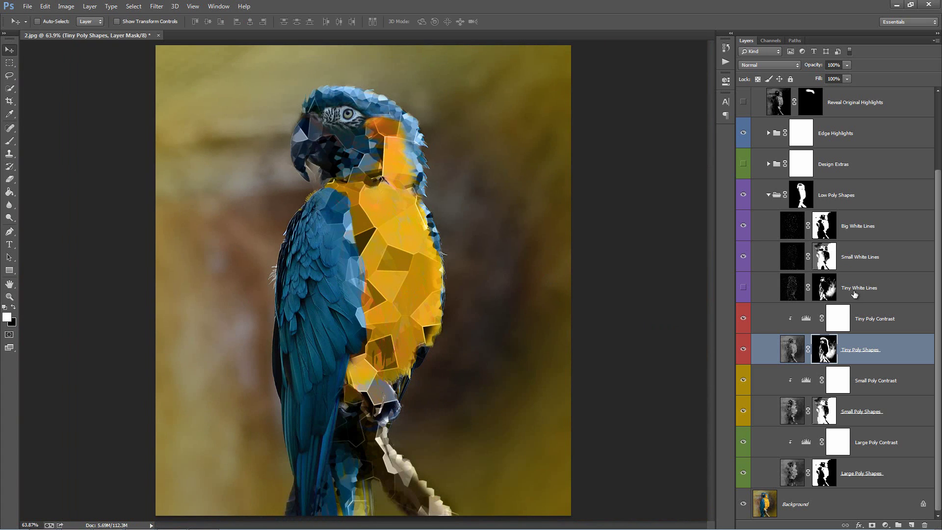
Collapse the Low Poly Shapes and Low Poly groups, and compare the effect with the original photo by hiding and showing the Low Poly group
left_click(769, 196)
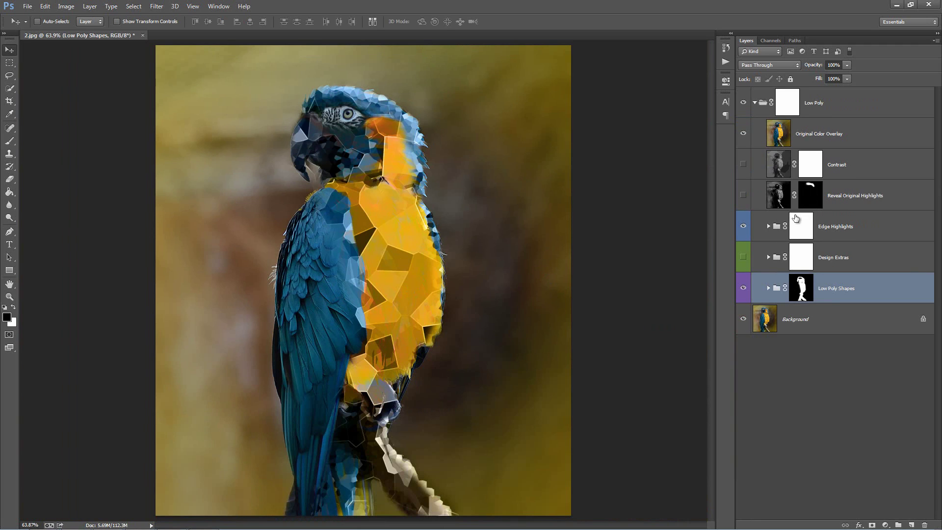
left_click(756, 103)
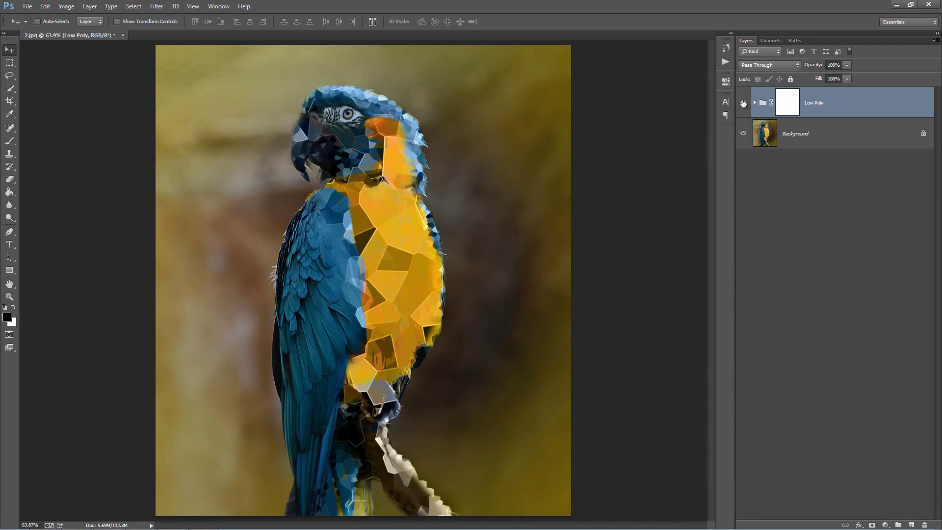
left_click(744, 103)
left_click(744, 104)
left_click(744, 103)
left_click(744, 103)
left_click(743, 103)
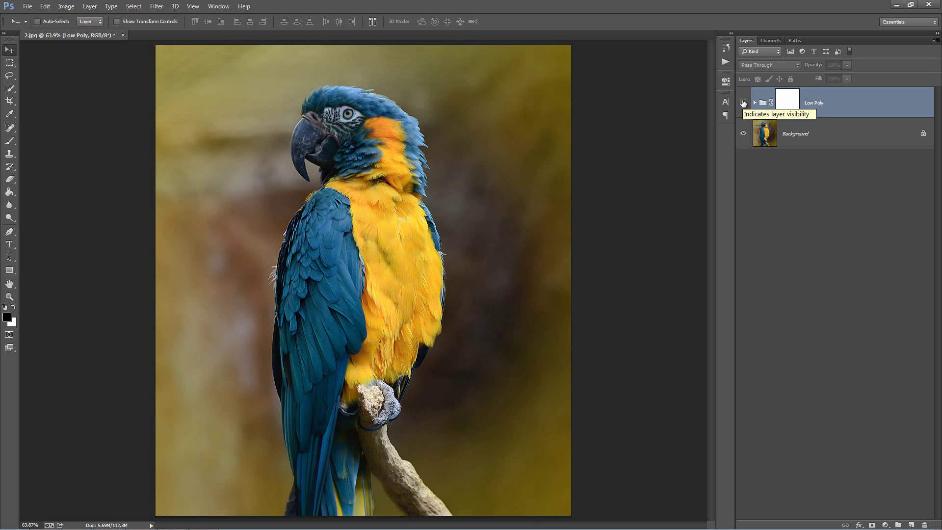
left_click(744, 103)
left_click(744, 103)
left_click(743, 103)
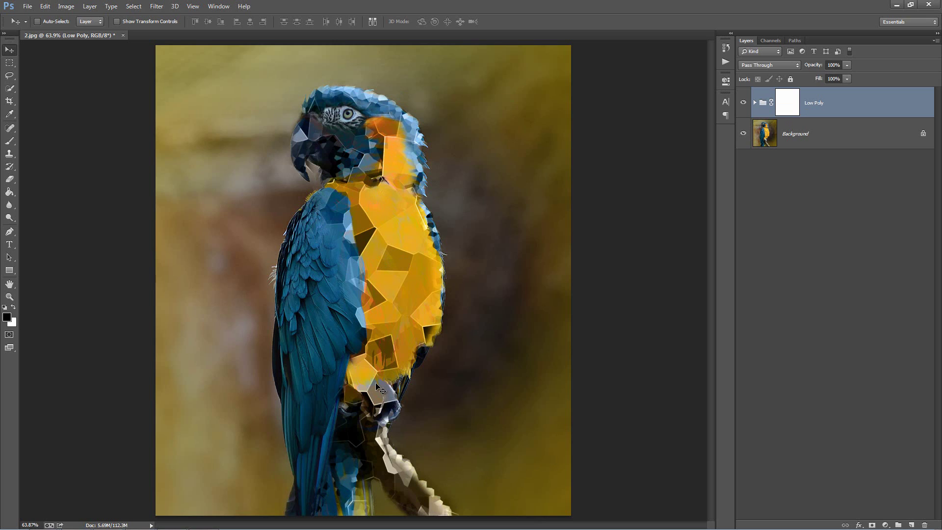
Expand the Low Poly group and preview the shapes unmasked by disabling and re-enabling the Low Poly Shapes mask
left_click(756, 103)
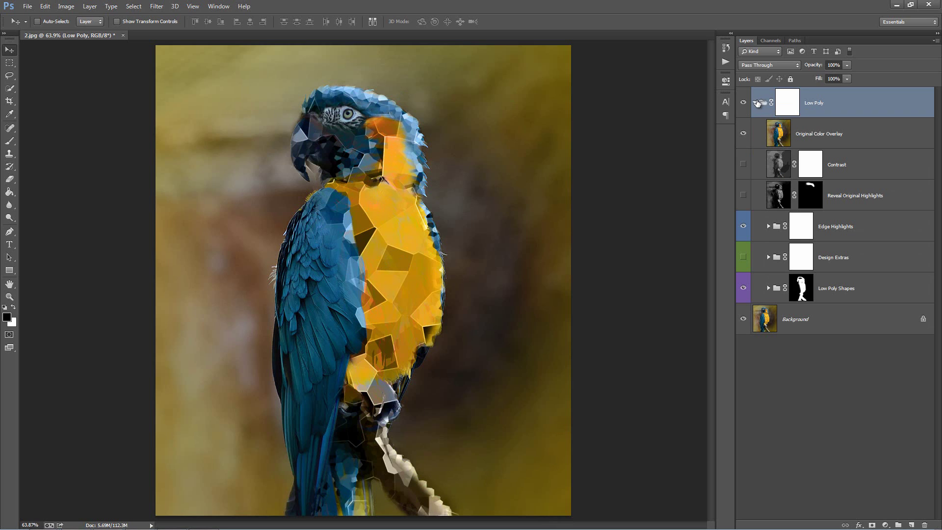
left_click(803, 295, "shift")
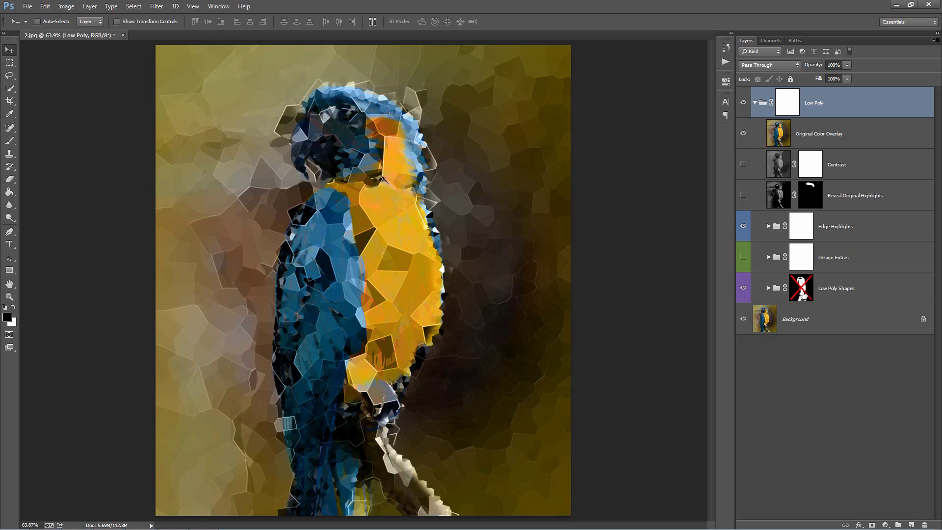
left_click(803, 295, "shift")
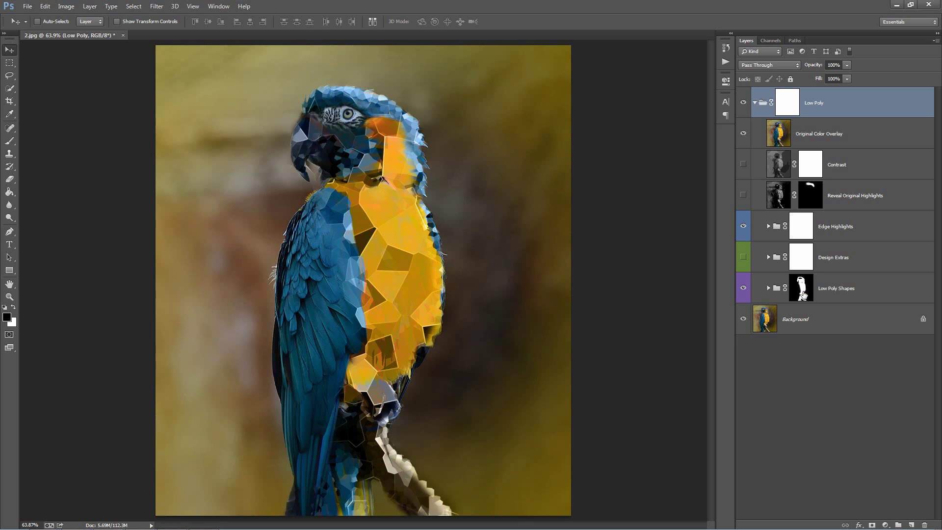
left_click(803, 295, "shift")
left_click(802, 295, "shift")
left_click(803, 295, "shift")
left_click(802, 293, "shift")
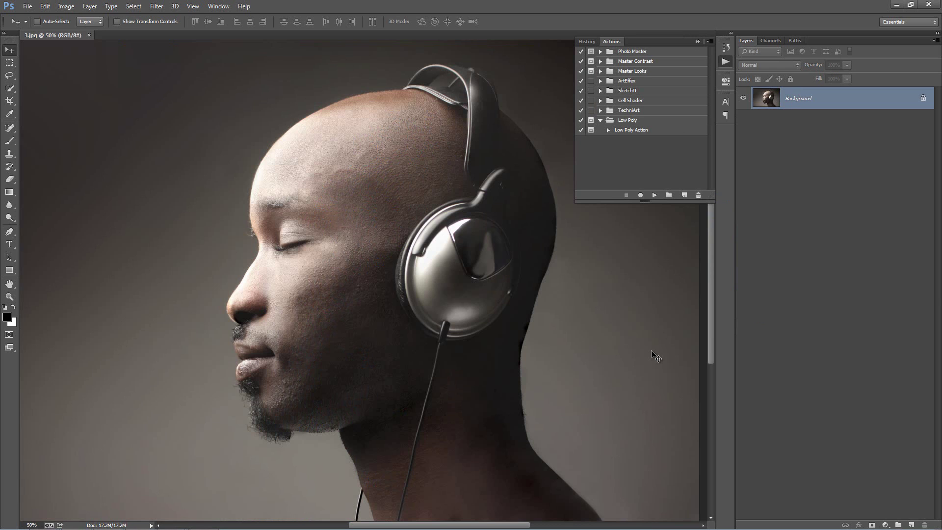
Run the Low Poly Action on the headphone portrait 3.jpg, accepting the preset Crystallize cell sizes
left_click(628, 132)
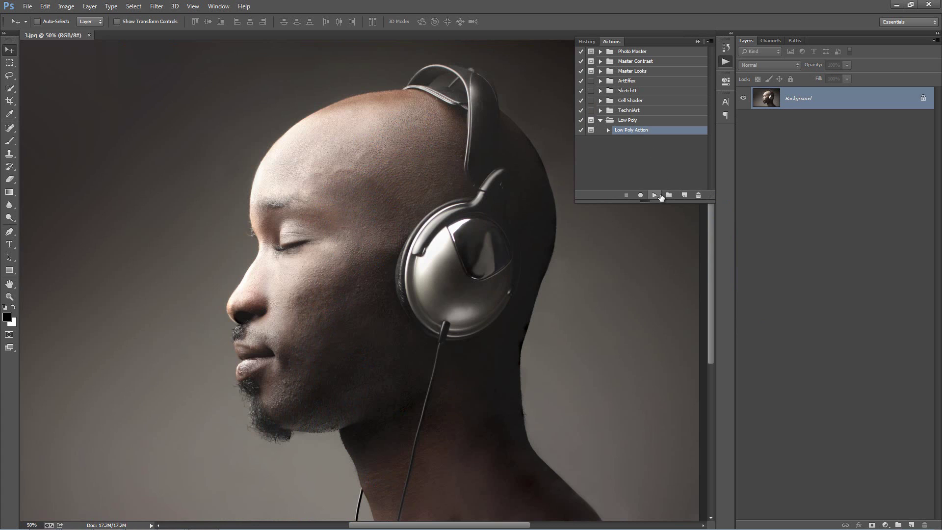
left_click(655, 195)
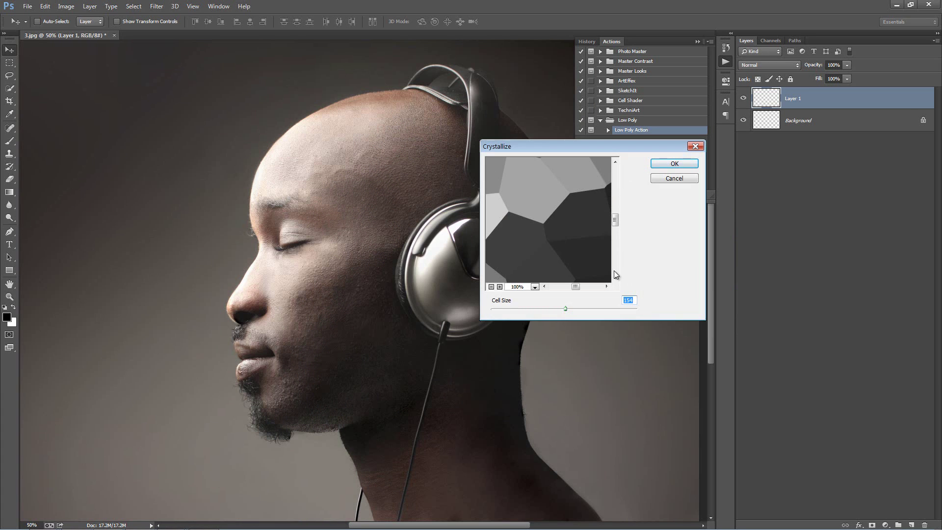
key("Return")
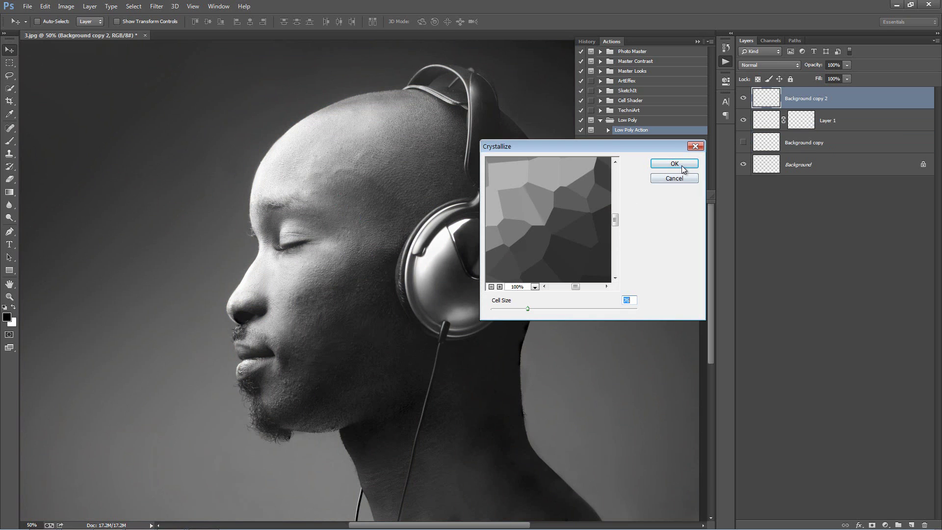
left_click(674, 164)
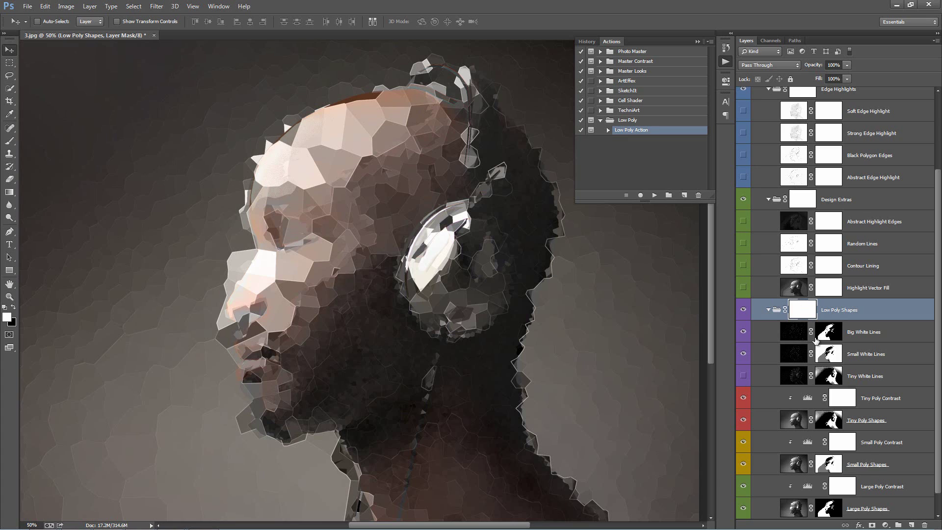
Paint black on the Low Poly Shapes group mask over the man's front forehead, eye, nose and mouth, adjusting the brush size
scroll(815, 341, "down", 1)
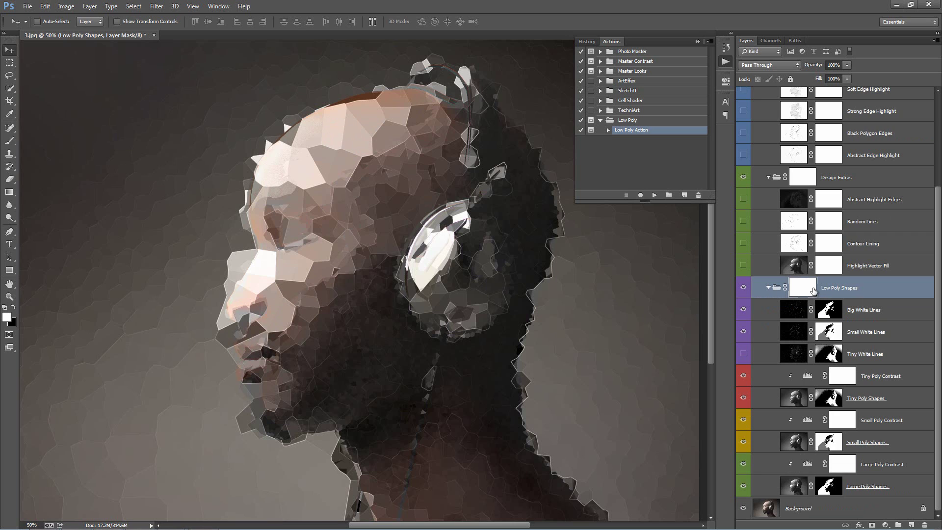
key("b")
key("x")
mouse_move(286, 224)
left_mouse_down()
mouse_move(330, 142)
mouse_move(293, 140)
mouse_move(298, 164)
left_mouse_up()
mouse_move(300, 179)
left_mouse_down()
mouse_move(295, 160)
mouse_move(324, 157)
mouse_move(305, 207)
left_mouse_up()
key("bracketright")
key("bracketright")
mouse_move(265, 275)
left_mouse_down()
mouse_move(278, 302)
mouse_move(245, 307)
mouse_move(243, 339)
mouse_move(245, 260)
left_mouse_up()
key("bracketleft")
key("bracketleft")
mouse_move(267, 187)
left_mouse_down()
mouse_move(294, 136)
mouse_move(278, 153)
mouse_move(312, 135)
mouse_move(264, 207)
mouse_move(234, 341)
mouse_move(235, 317)
mouse_move(281, 314)
mouse_move(300, 294)
mouse_move(296, 313)
mouse_move(314, 305)
mouse_move(335, 269)
mouse_move(350, 163)
mouse_move(370, 133)
mouse_move(360, 126)
mouse_move(360, 162)
mouse_move(343, 192)
mouse_move(337, 265)
mouse_move(303, 309)
mouse_move(297, 348)
left_mouse_up()
key("bracketright")
key("bracketleft")
key("x")
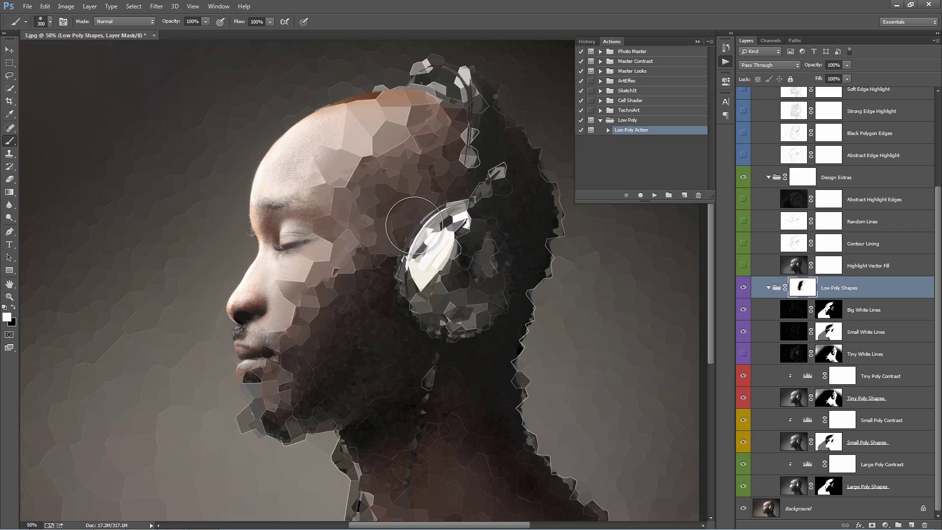
Show the Tiny White Lines layer in the Low Poly Shapes group
key("v")
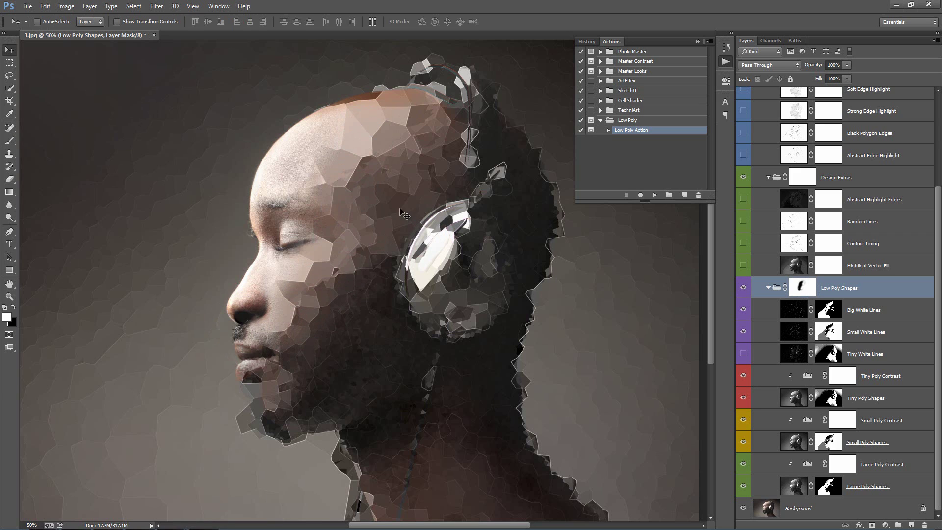
left_click(743, 355)
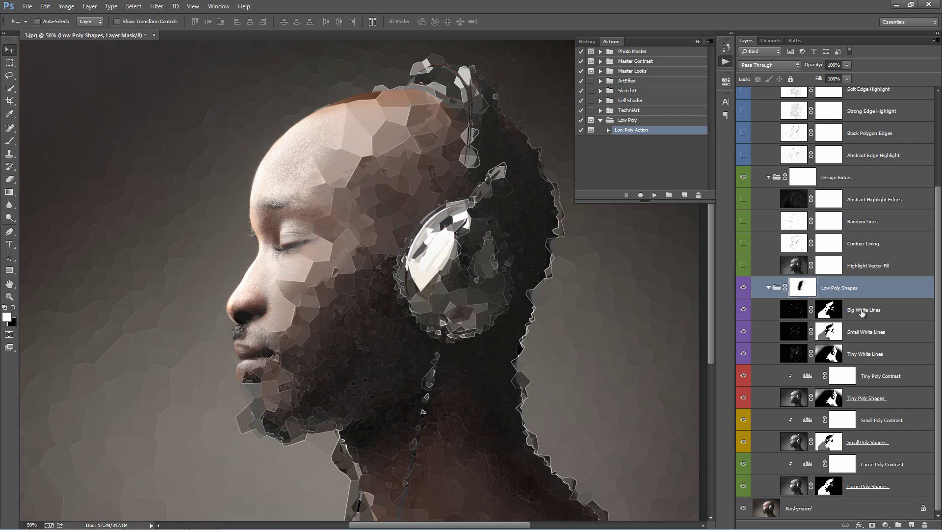
Raise the contrast of the Tiny Poly Contrast Levels adjustment by moving its shadow and highlight input levels inward
double_click(808, 377)
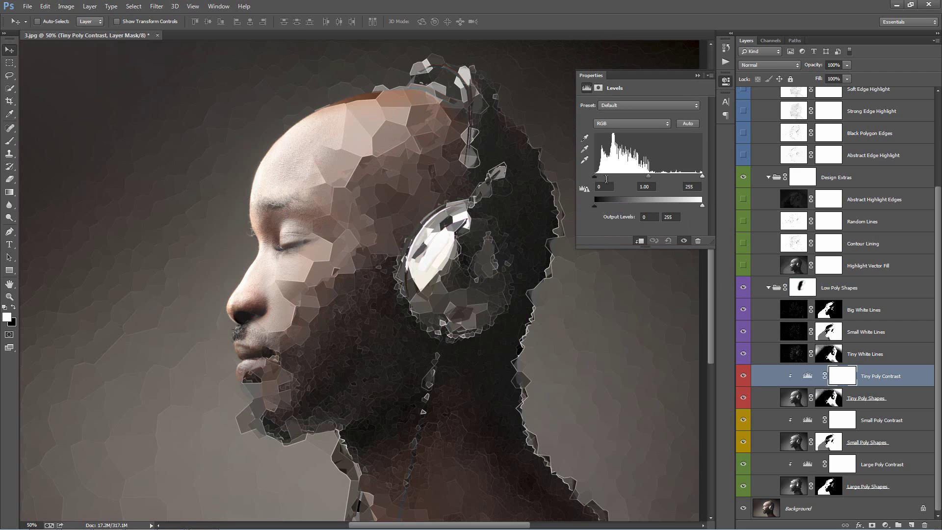
mouse_move(594, 176)
left_mouse_down()
mouse_move(605, 175)
mouse_move(596, 178)
left_mouse_up()
left_click_drag(703, 175, 690, 177)
Set the Small Poly Contrast Levels adjustment's shadow input to 23 and highlight input to 212
left_click(806, 420)
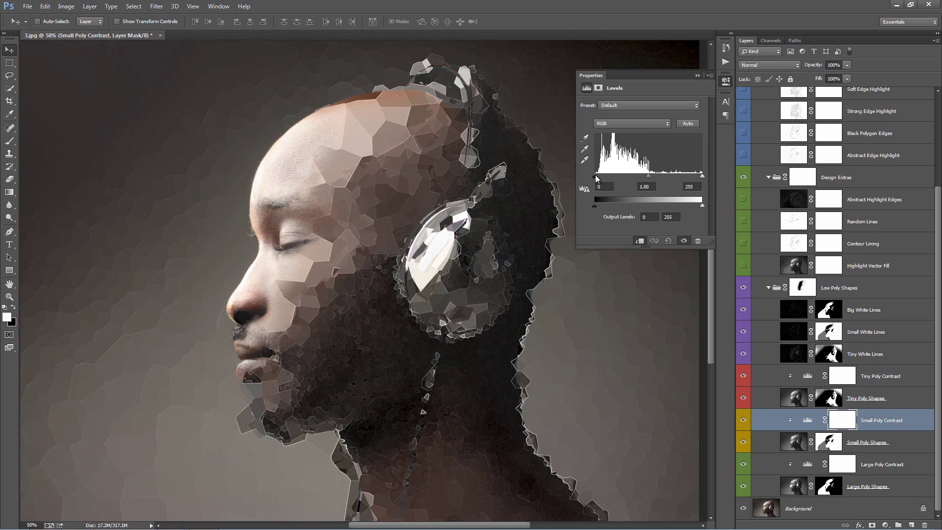
left_click_drag(595, 176, 604, 177)
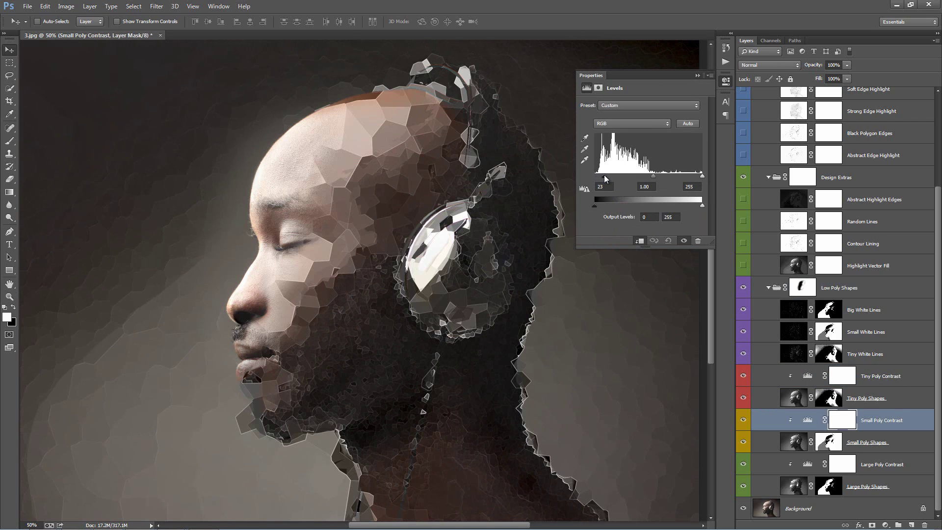
mouse_move(703, 176)
left_mouse_down()
mouse_move(676, 175)
mouse_move(684, 174)
left_mouse_up()
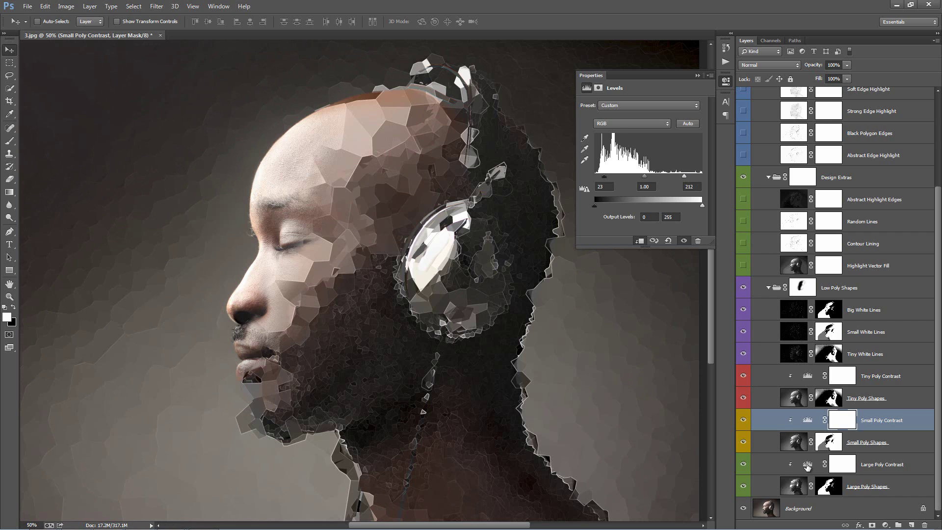
Set the Large Poly Contrast Levels adjustment's shadow input to 21 and highlight input to 213, then close its properties
left_click(807, 466)
left_click_drag(594, 175, 603, 174)
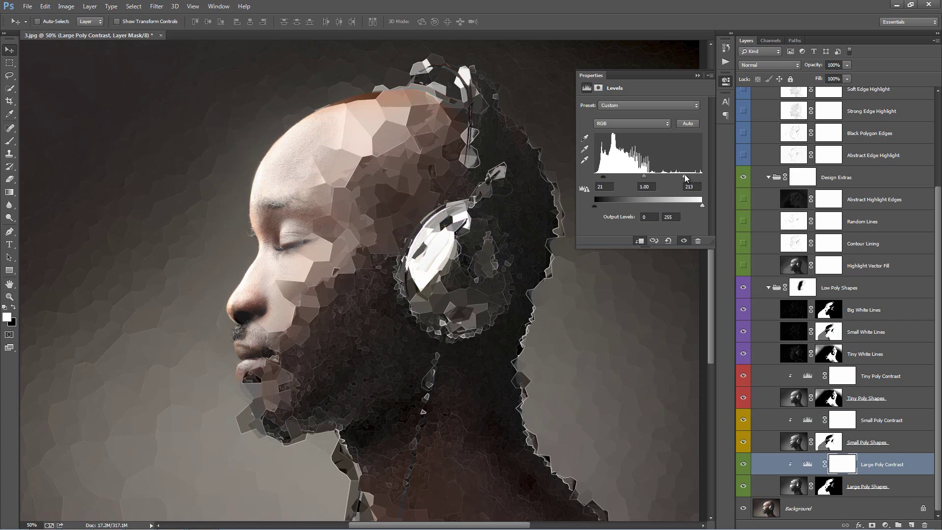
left_click(697, 76)
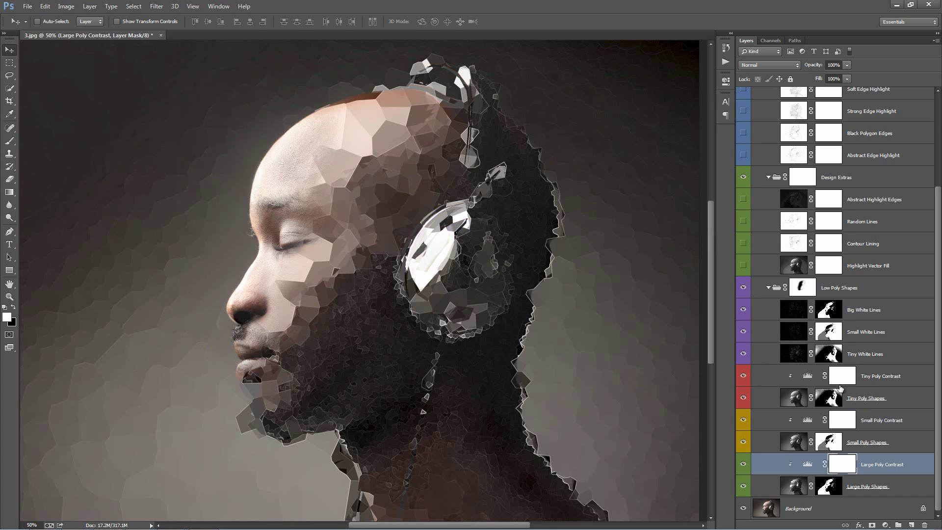
Preview the Abstract Highlight Edges layer in the Design Extras group and hide it again
scroll(838, 387, "up", 3)
left_click(845, 249)
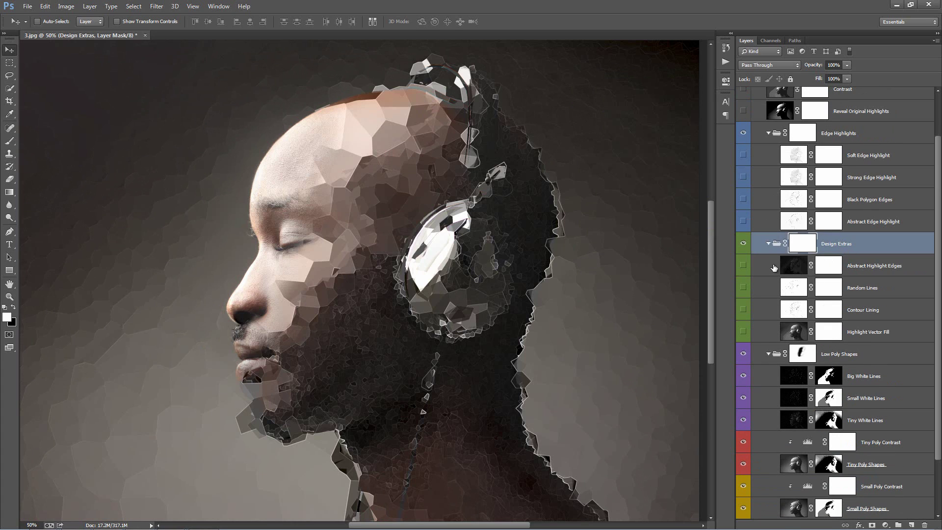
left_click(743, 266)
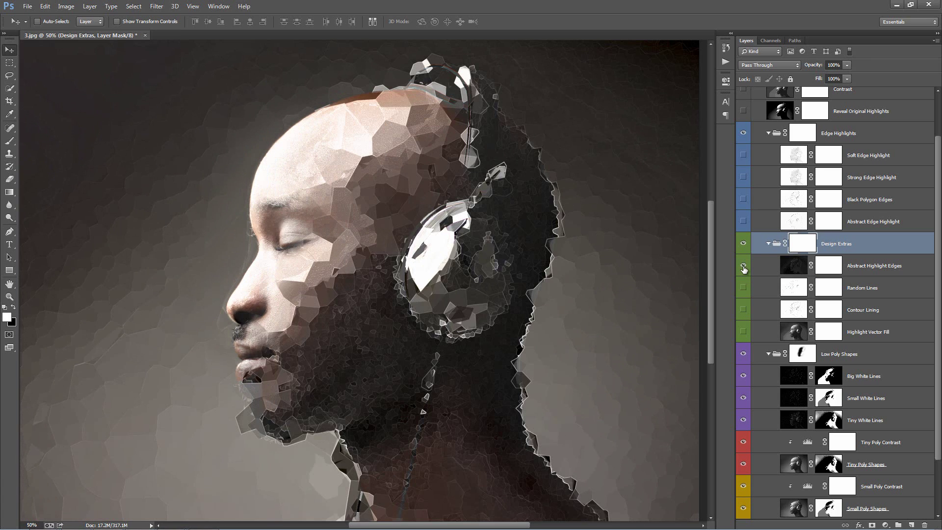
left_click(744, 266)
Show the Random Lines layer, invert its line artwork to white and set its blend mode to Screen
left_click(744, 289)
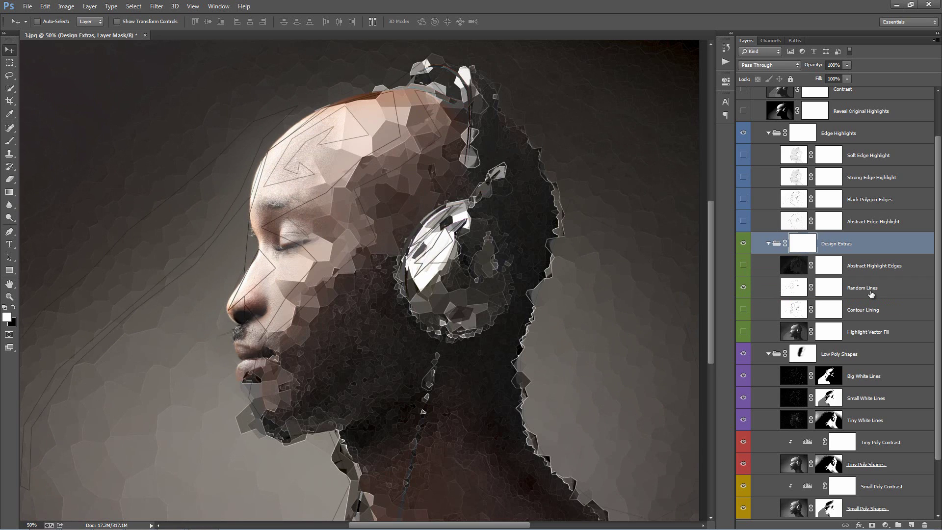
left_click(766, 288)
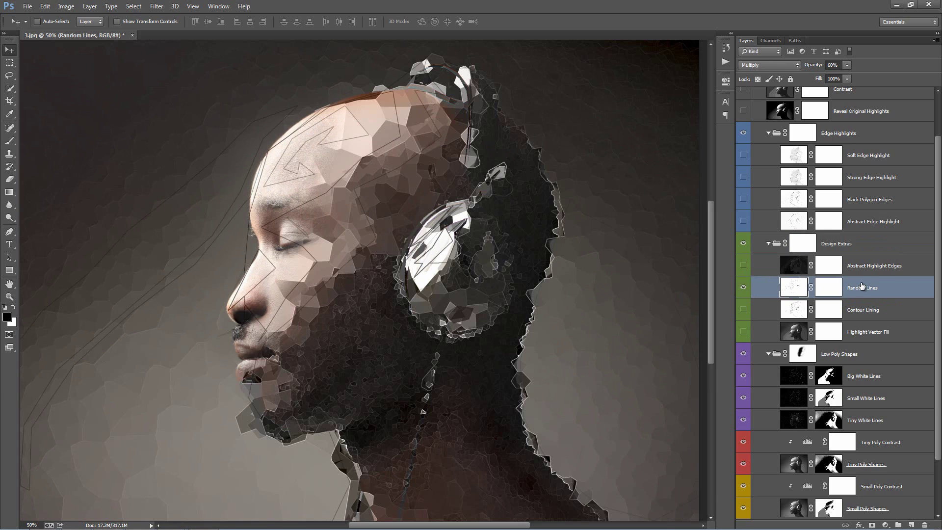
key("ctrl+i")
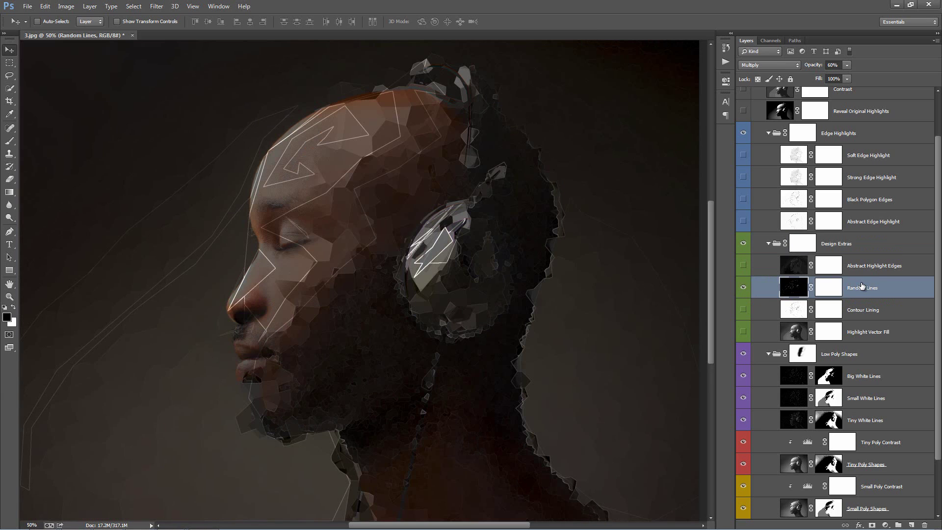
left_click(768, 66)
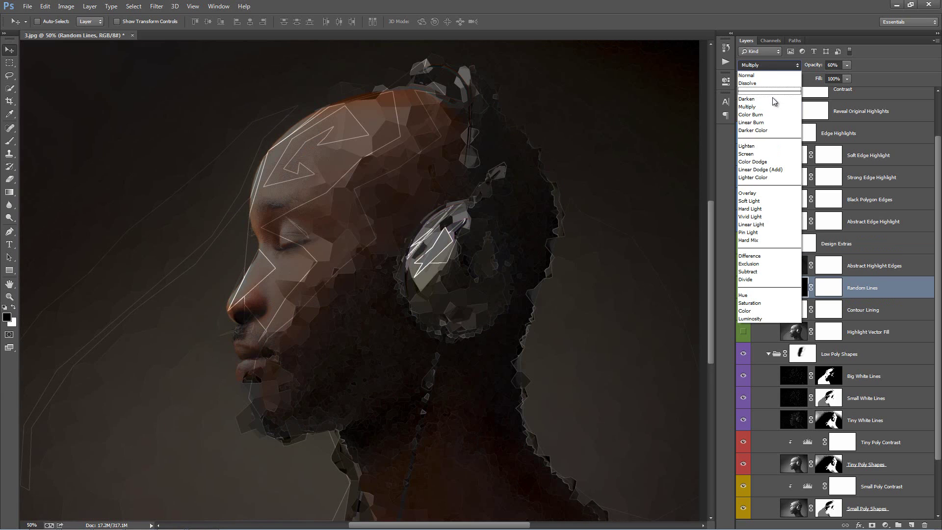
left_click(782, 156)
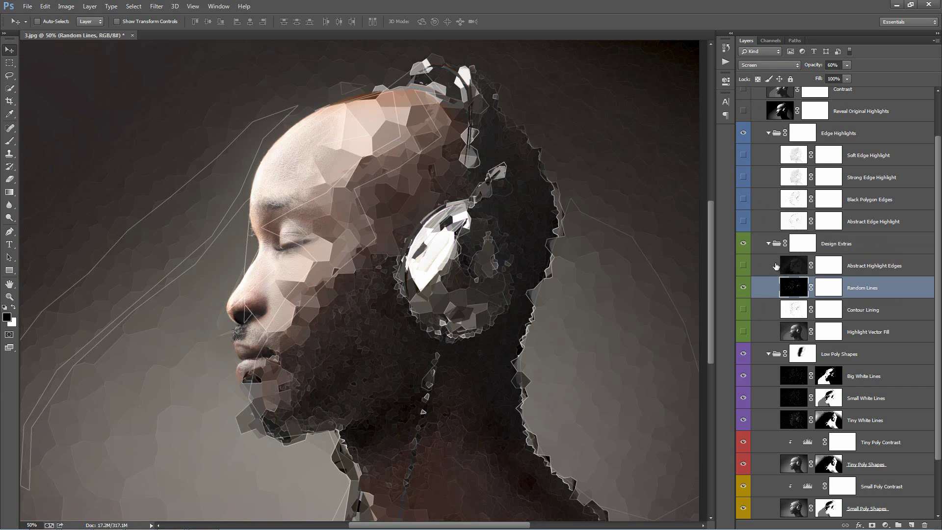
Show the Contour Lining layer in the Design Extras group, comparing the portrait with and without it
left_click(743, 309)
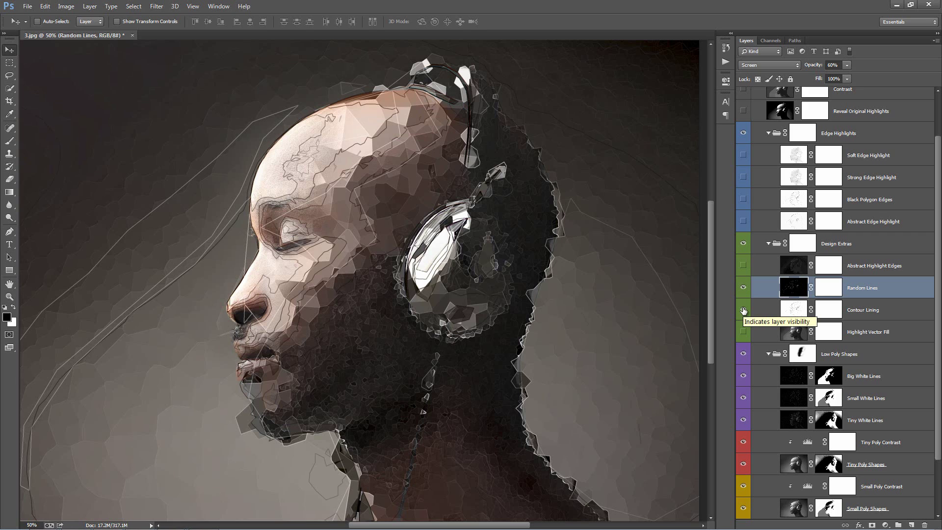
left_click(743, 309)
left_click(744, 310)
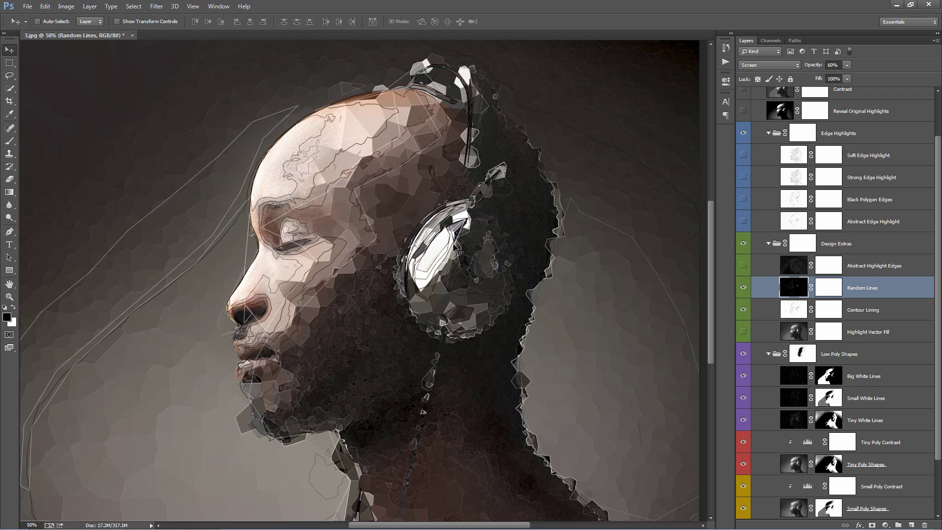
left_click(829, 289)
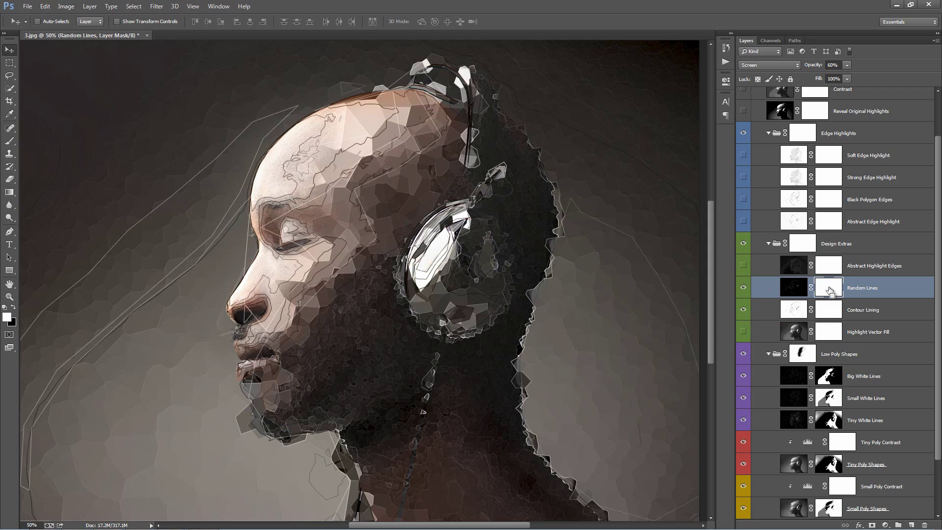
key("ctrl+i")
key("ctrl+i")
Invert the Contour Lining mask to black and paint white over the headphone ear cup with a 125 px brush
left_click(830, 315)
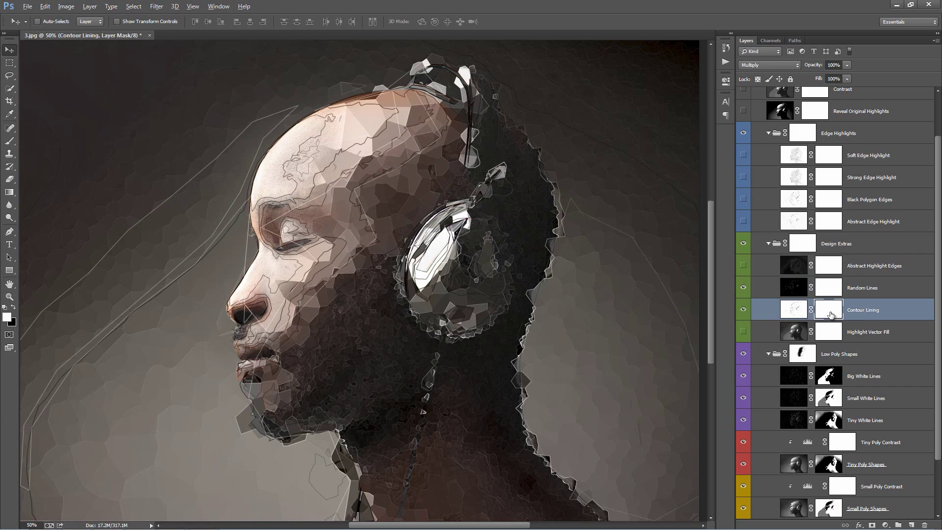
key("ctrl+i")
key("b")
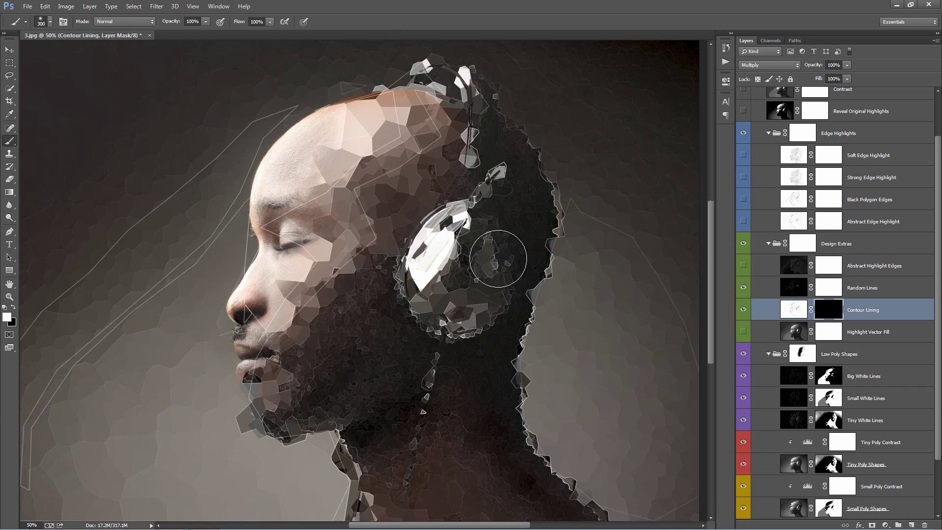
left_click(444, 252)
key("bracketleft")
key("bracketleft")
key("bracketleft")
key("bracketleft")
mouse_move(444, 253)
left_mouse_down()
mouse_move(437, 292)
mouse_move(456, 222)
mouse_move(417, 286)
mouse_move(455, 219)
mouse_move(438, 298)
mouse_move(472, 219)
mouse_move(421, 293)
mouse_move(475, 315)
left_mouse_up()
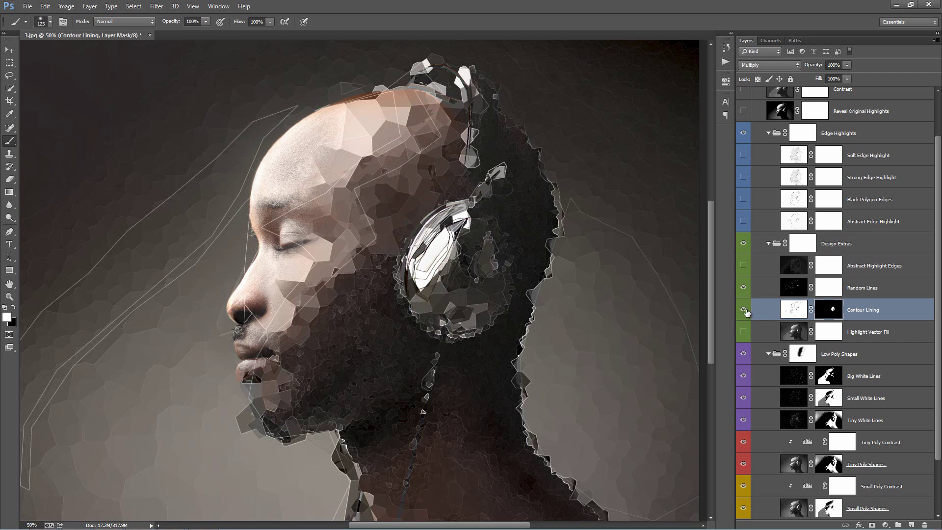
Preview the Highlight Vector Fill layer by toggling its visibility, leaving it hidden
left_click(743, 331)
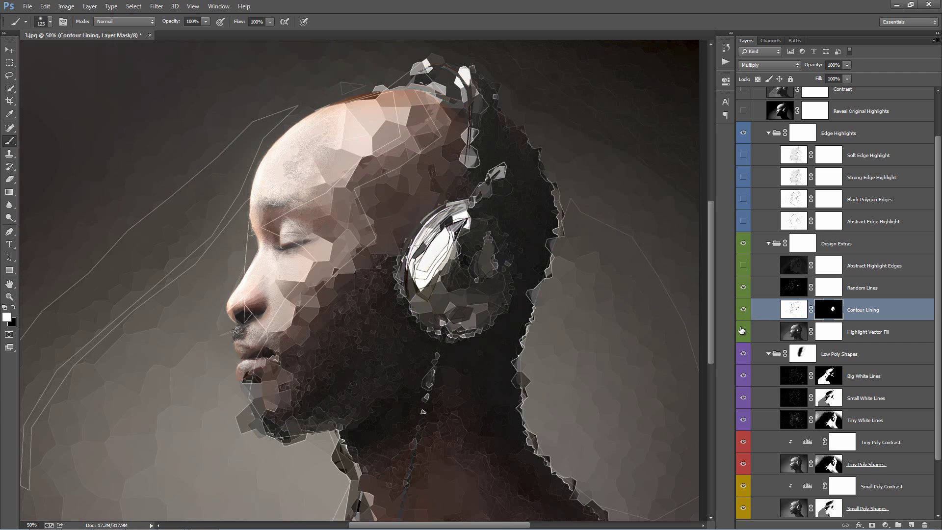
left_click(742, 331)
left_click(743, 331)
left_click(742, 332)
Preview the Soft Edge Highlight layer in the Edge Highlights group, leaving it hidden
scroll(757, 238, "up", 2)
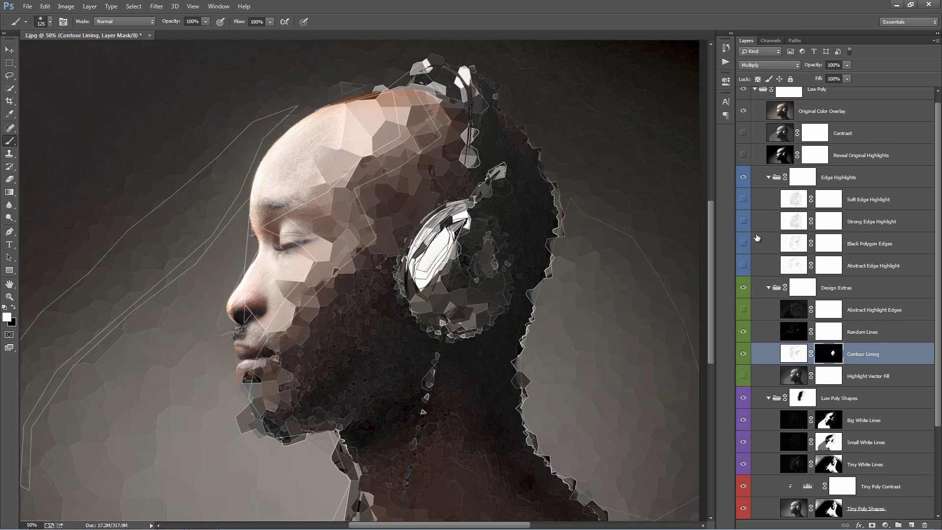
left_click(744, 199)
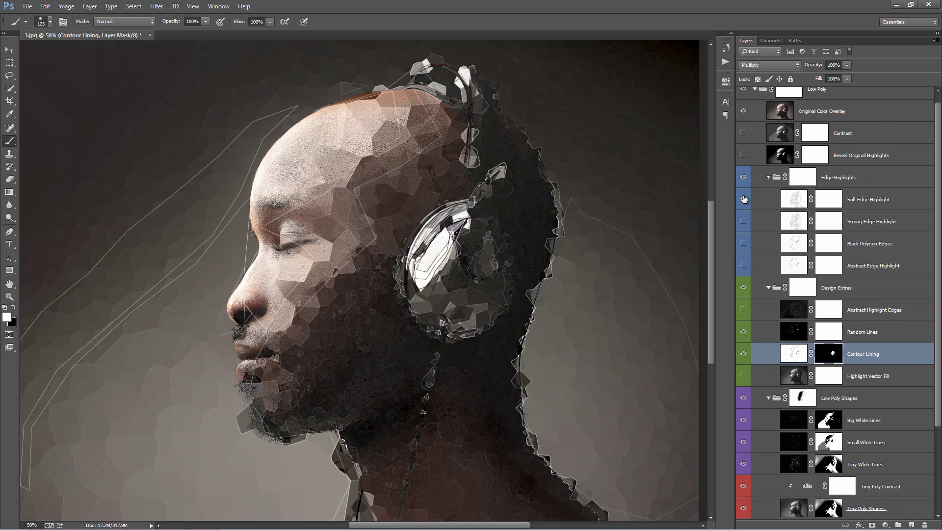
left_click(744, 200)
left_click(744, 199)
left_click(744, 200)
Show the Strong Edge Highlight layer and invert its mask to black
left_click(744, 222)
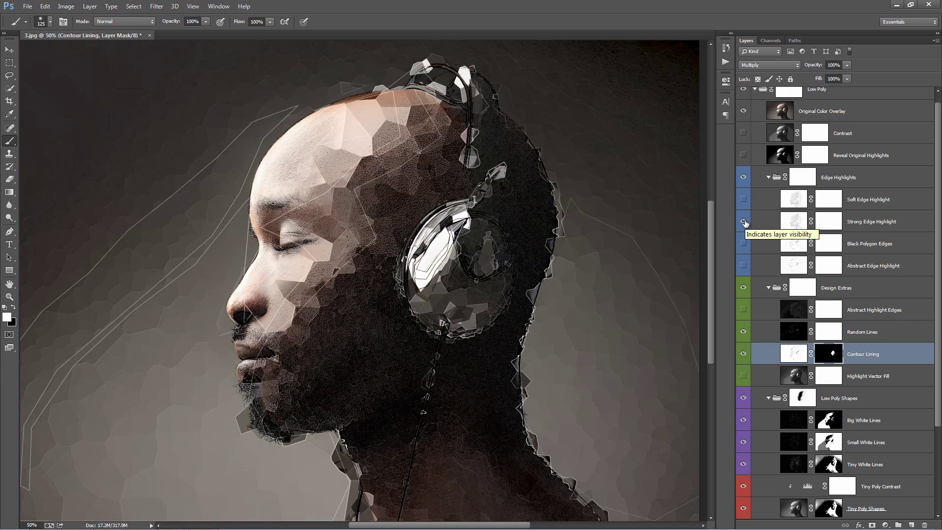
left_click(745, 222)
scroll(745, 222, "up", 1)
left_click(744, 227)
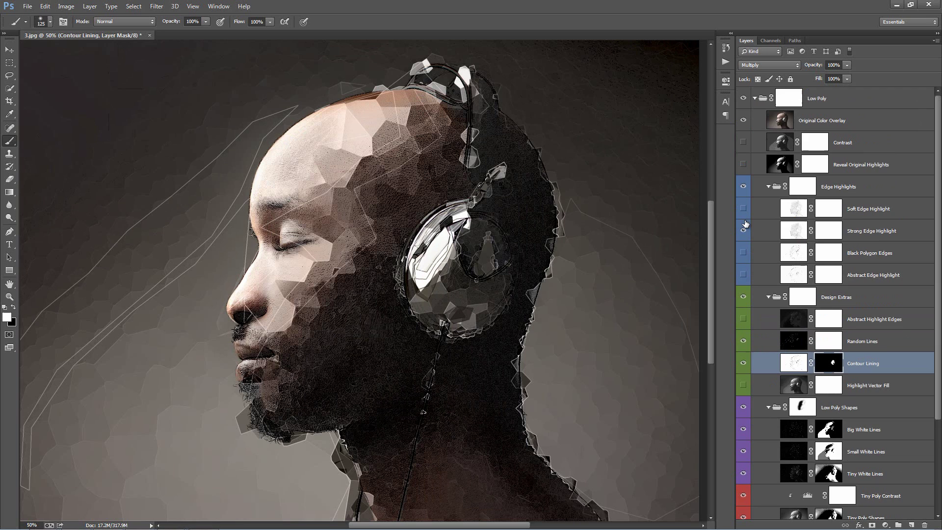
left_click(824, 233)
key("ctrl+i")
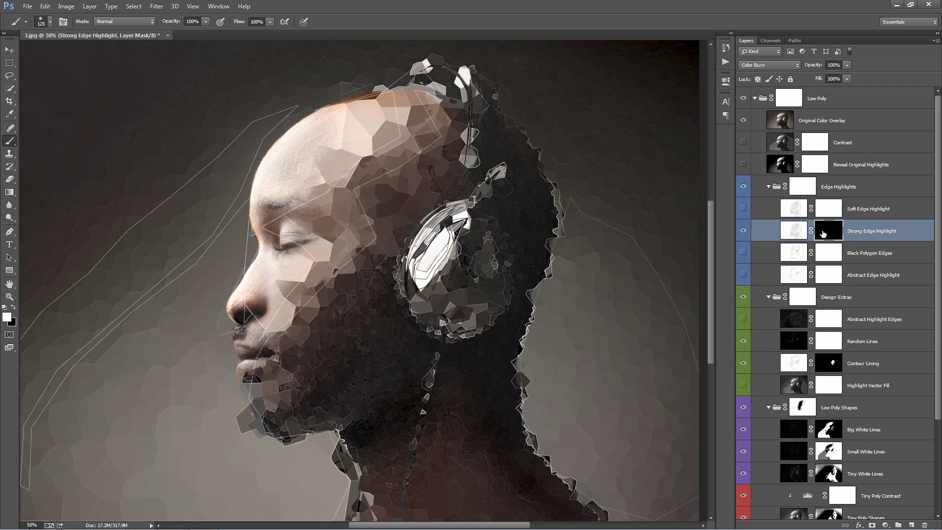
Paint white on the Strong Edge Highlight mask over the ear cup, nose, mouth and eye with a 200 px brush
key("bracketright")
key("bracketright")
key("bracketright")
mouse_move(432, 258)
left_mouse_down()
mouse_move(430, 267)
mouse_move(424, 255)
mouse_move(422, 299)
left_mouse_up()
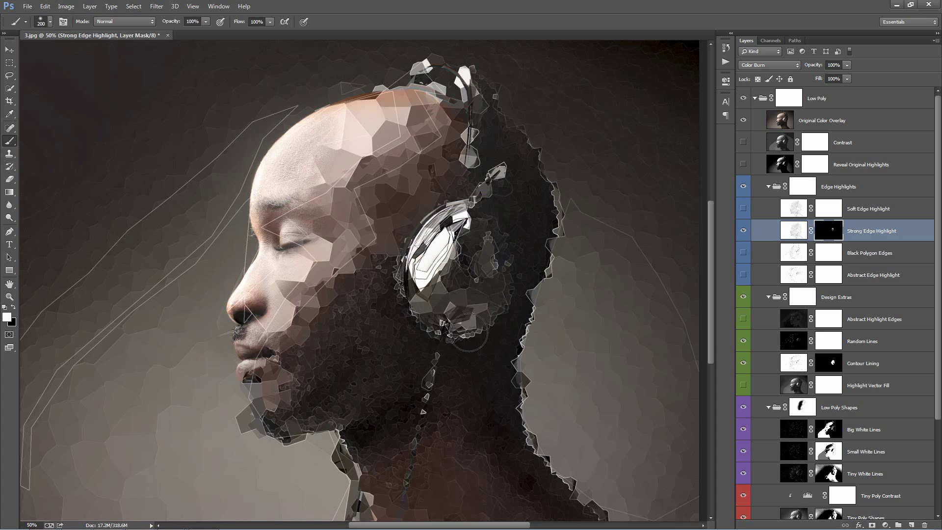
mouse_move(487, 311)
left_mouse_down()
mouse_move(422, 297)
mouse_move(460, 230)
mouse_move(435, 266)
mouse_move(433, 256)
mouse_move(472, 275)
left_mouse_up()
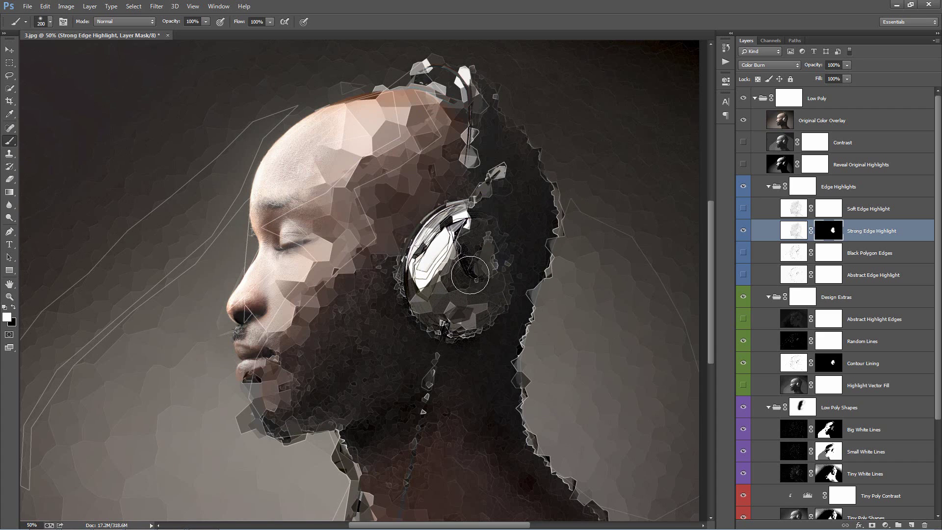
mouse_move(252, 265)
left_mouse_down()
mouse_move(228, 319)
mouse_move(231, 373)
mouse_move(239, 369)
left_mouse_up()
mouse_move(276, 257)
left_mouse_down()
mouse_move(296, 244)
mouse_move(277, 249)
left_mouse_up()
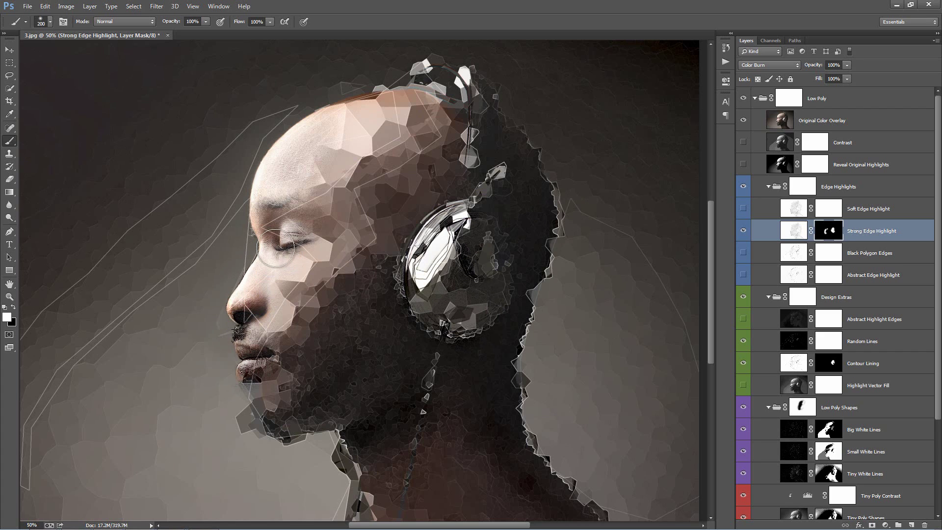
Show the Black Polygon Edges layer and lower its opacity to 52%
left_click(744, 253)
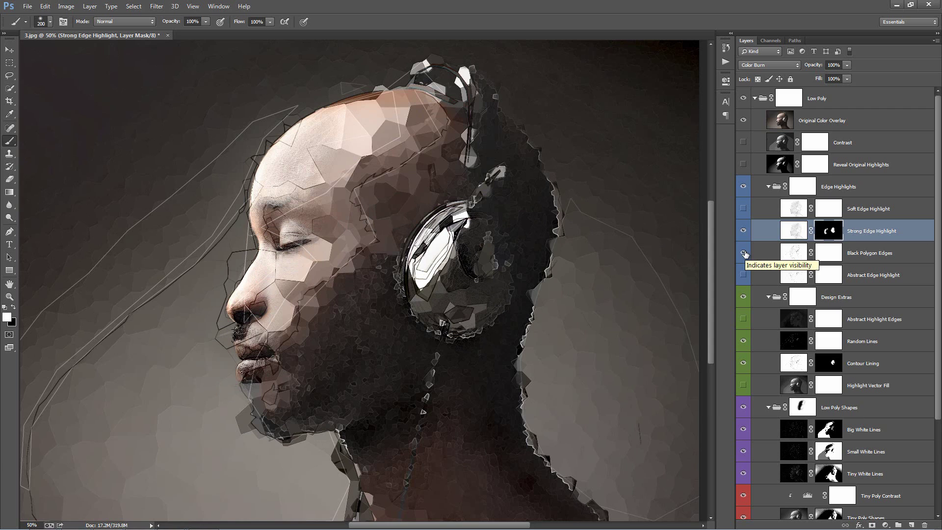
key("v")
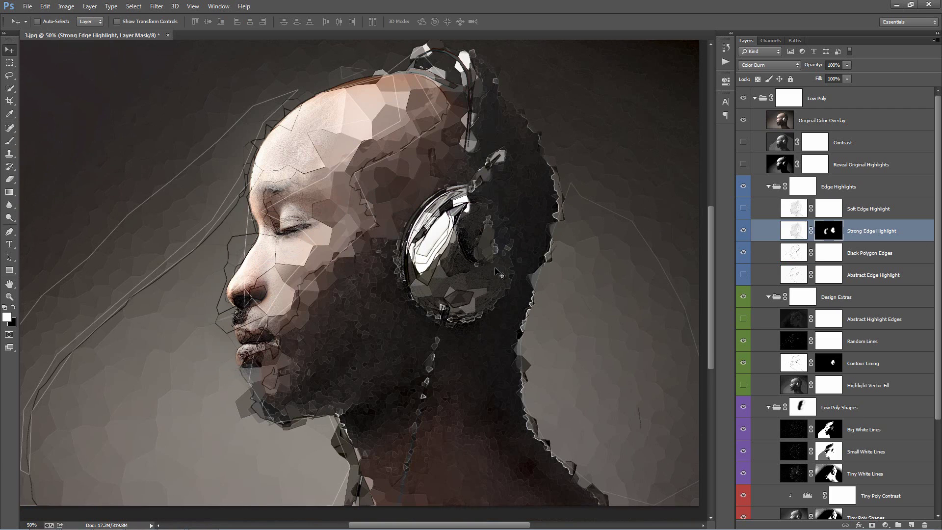
left_click(890, 255)
key("7")
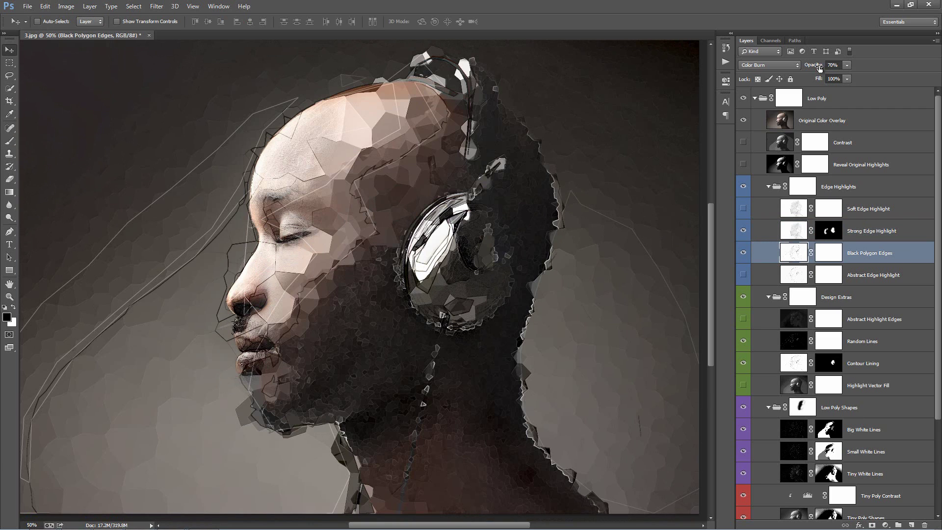
mouse_move(819, 67)
left_mouse_down()
mouse_move(798, 68)
mouse_move(810, 69)
left_mouse_up()
Invert the Black Polygon Edges artwork, set its blend mode to Screen and reduce its opacity to 35%
key("ctrl+i")
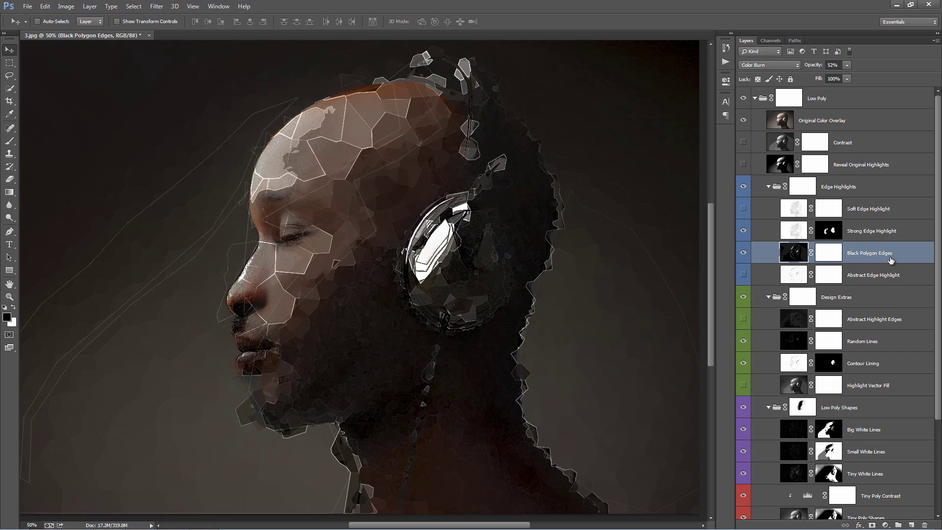
left_click(769, 64)
left_click(758, 158)
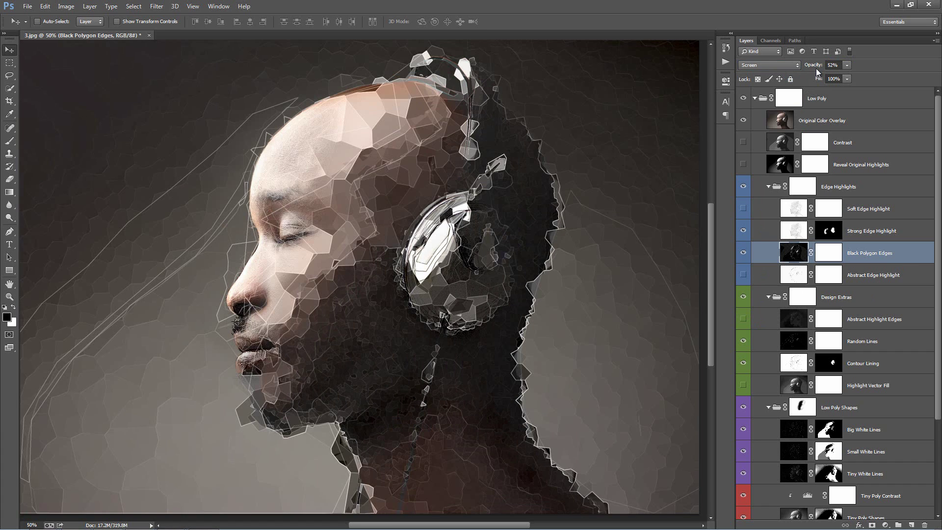
left_click_drag(817, 67, 808, 69)
key("Return")
Show the Abstract Edge Highlight layer, comparing the portrait with and without it
left_click(748, 274)
left_click(744, 275)
left_click(744, 275)
left_click(744, 275)
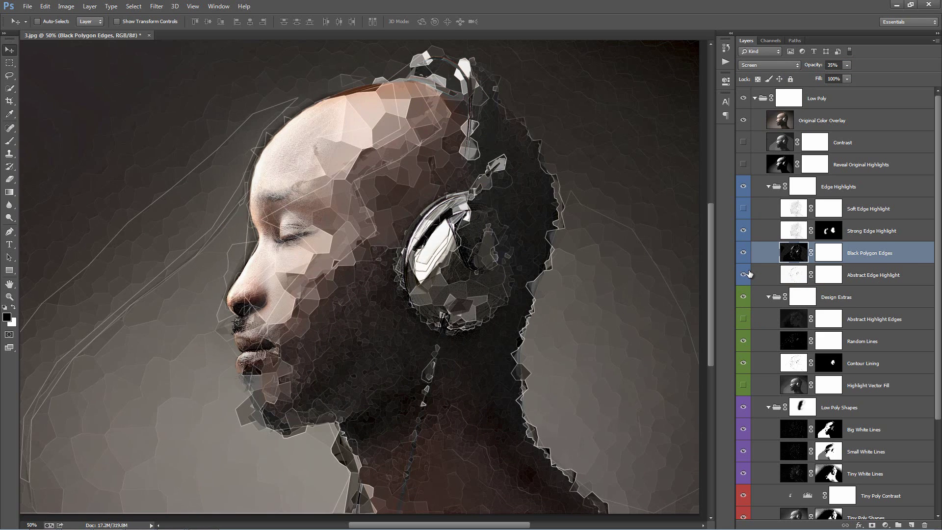
left_click(748, 275)
left_click(748, 274)
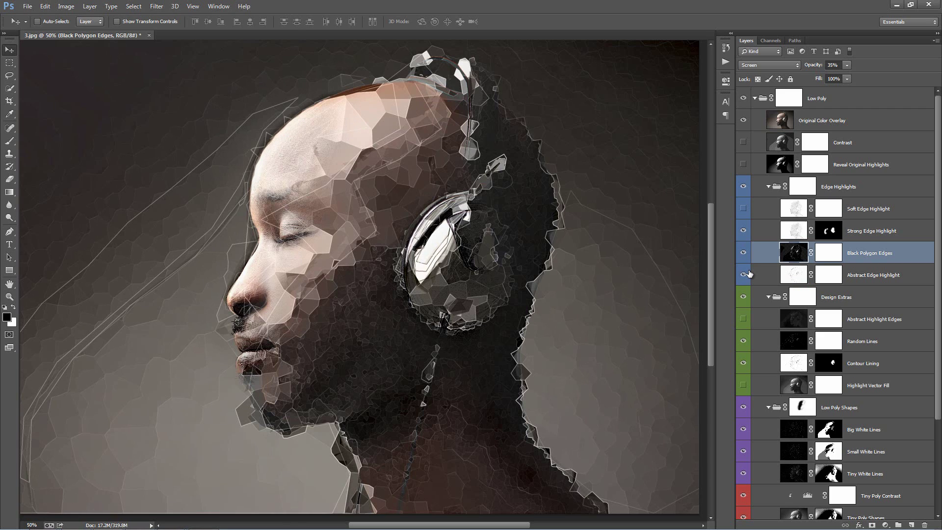
Show the Reveal Original Highlights layer, compare the portrait with and without it, and raise its opacity to 65%
left_click(879, 278)
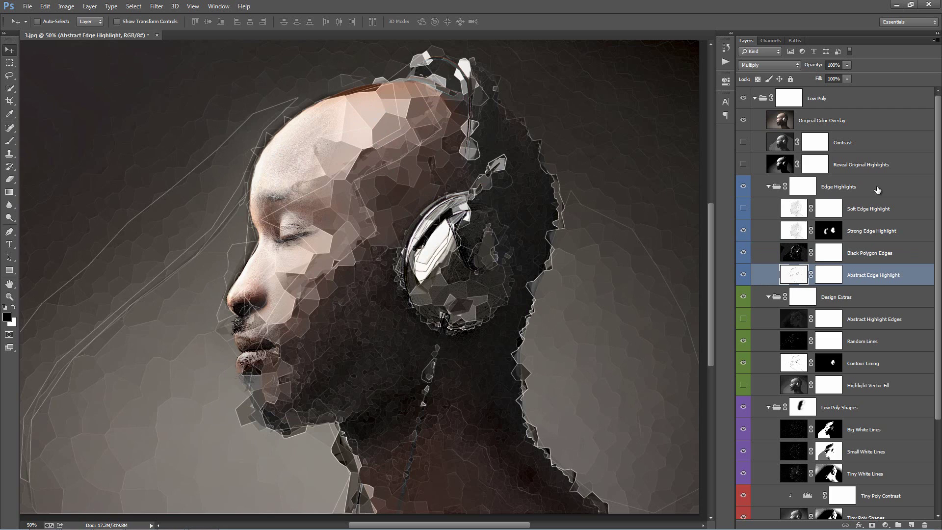
left_click(868, 167)
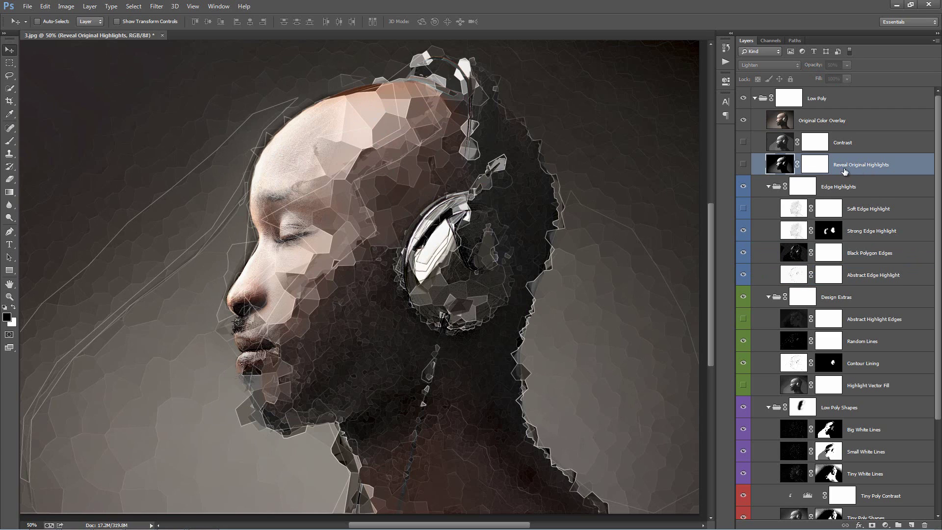
left_click(744, 166)
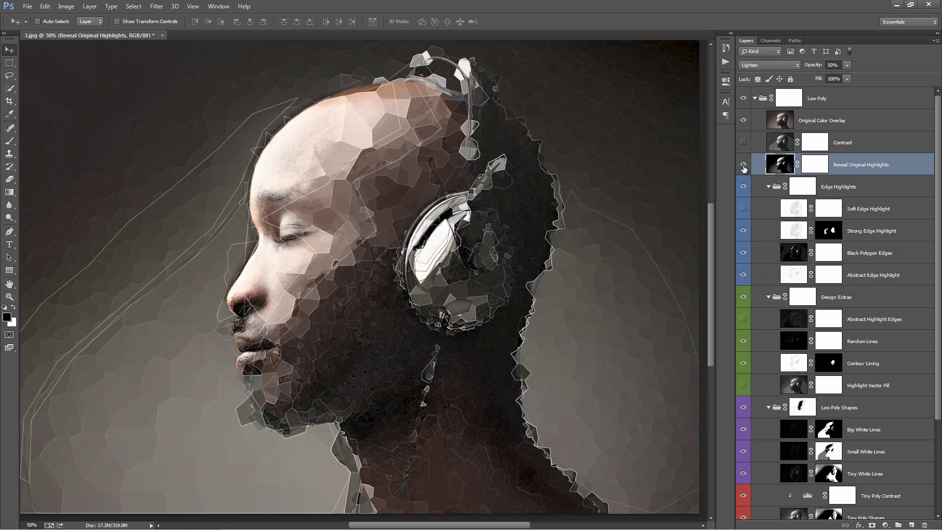
left_click(744, 166)
left_click(744, 166)
left_click_drag(815, 65, 790, 65)
left_click_drag(470, 94, 497, 98)
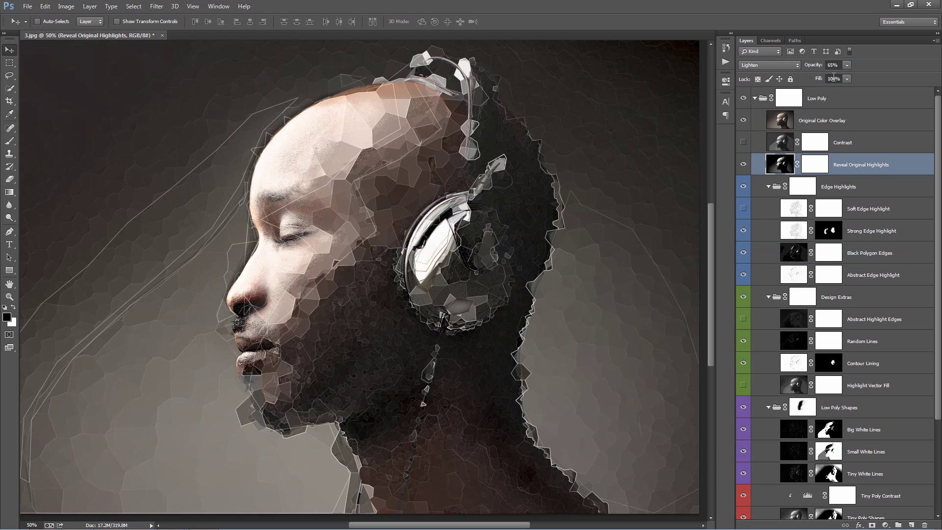
Show the Contrast layer and strongly reduce its opacity for a subtle contrast boost
left_click(745, 143)
left_click(848, 143)
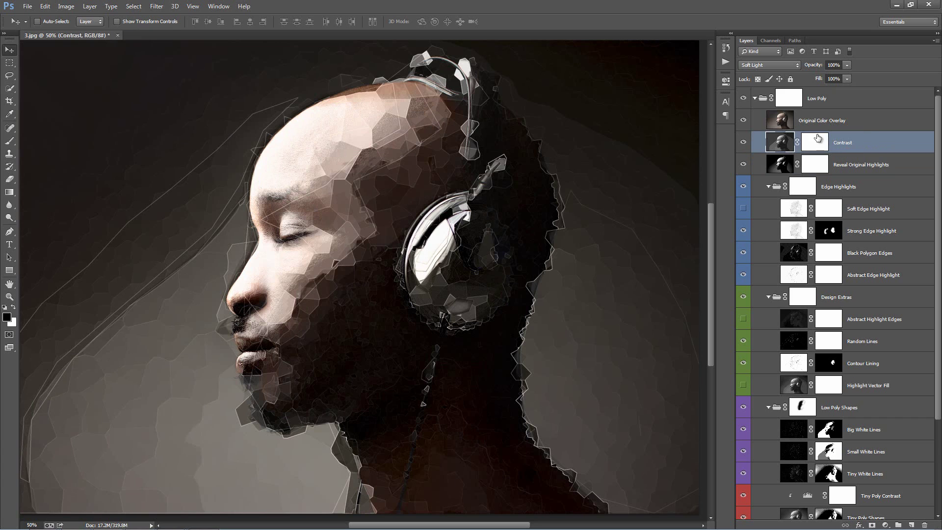
left_click_drag(821, 66, 293, 105)
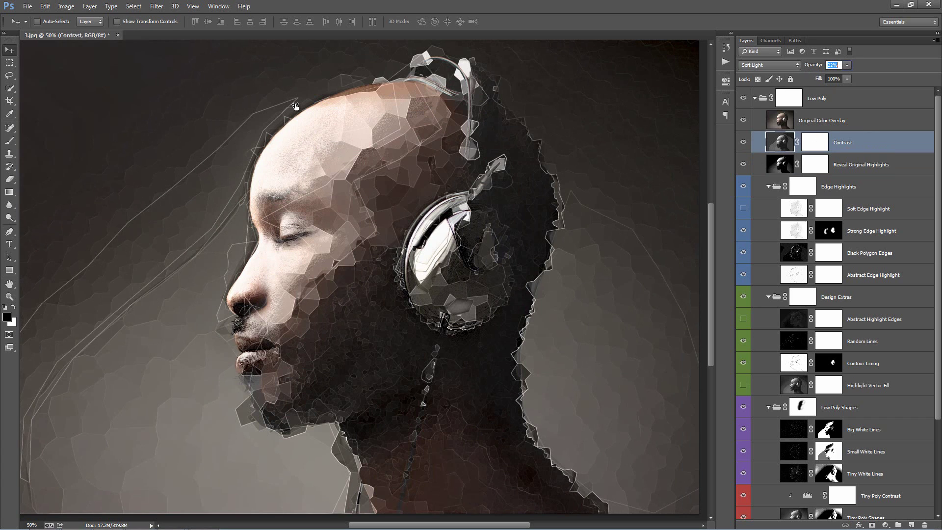
left_click_drag(295, 106, 300, 109)
Paint black on the Reveal Original Highlights mask from the side of the head down to the ear cup with a 200 px brush
left_click(815, 166)
key("b")
key("x")
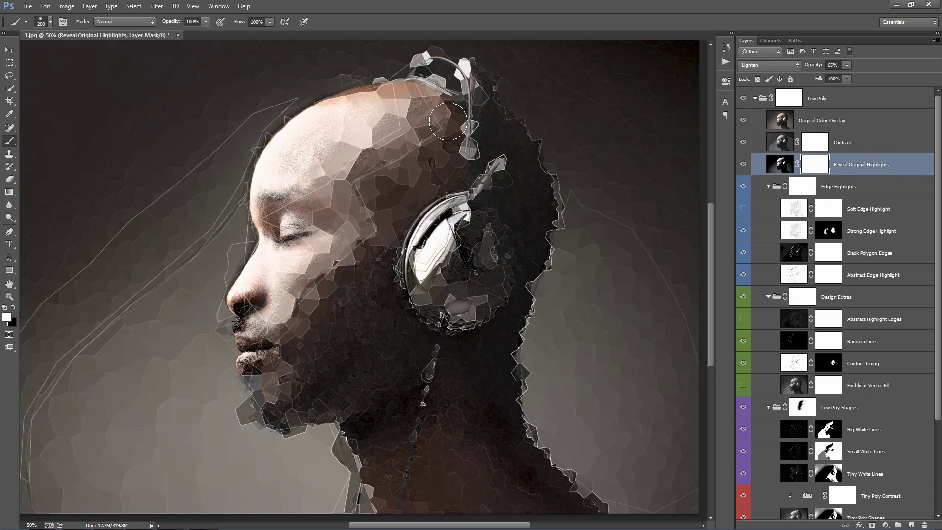
key("x")
mouse_move(418, 111)
left_mouse_down()
mouse_move(401, 137)
mouse_move(363, 100)
mouse_move(376, 125)
mouse_move(346, 167)
mouse_move(329, 273)
mouse_move(308, 287)
mouse_move(298, 315)
mouse_move(292, 284)
mouse_move(288, 376)
mouse_move(295, 361)
mouse_move(281, 389)
mouse_move(291, 402)
mouse_move(327, 276)
mouse_move(396, 159)
mouse_move(399, 113)
mouse_move(416, 141)
mouse_move(382, 225)
mouse_move(408, 258)
mouse_move(414, 282)
mouse_move(390, 272)
mouse_move(385, 247)
mouse_move(394, 304)
mouse_move(411, 322)
mouse_move(386, 299)
mouse_move(434, 299)
mouse_move(477, 226)
mouse_move(461, 217)
mouse_move(475, 306)
mouse_move(462, 291)
mouse_move(476, 295)
mouse_move(463, 288)
mouse_move(465, 247)
left_mouse_up()
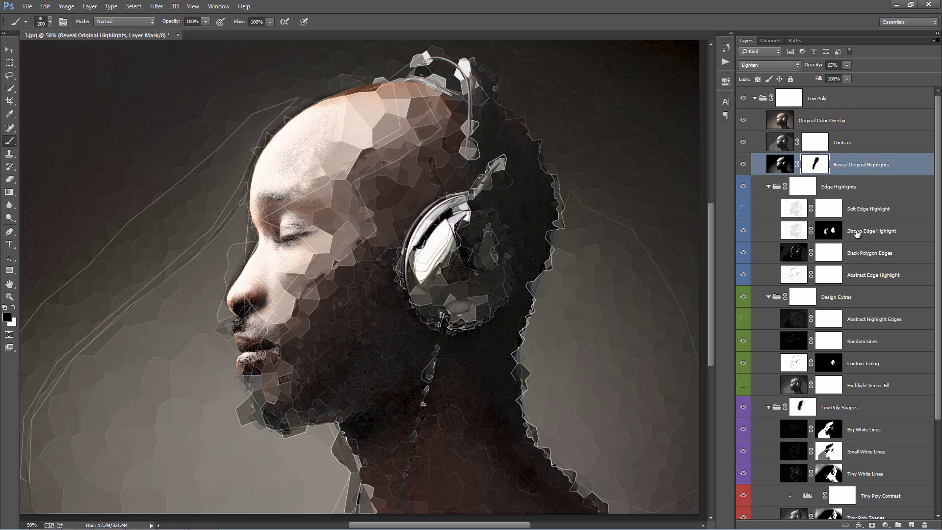
Compare the portrait with and without the Edge Highlights group
left_click(742, 186)
left_click(742, 186)
left_click(742, 187)
left_click(742, 186)
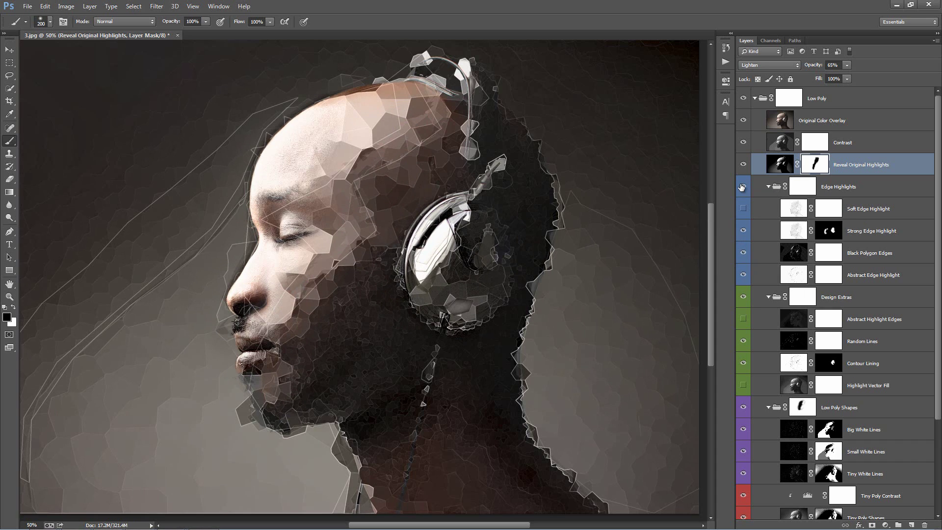
Paint black on the Edge Highlights group mask over the ear cup, and set the brush to white at 100 px
left_click(800, 189)
mouse_move(475, 253)
left_mouse_down()
mouse_move(456, 293)
mouse_move(447, 266)
mouse_move(460, 240)
mouse_move(476, 289)
mouse_move(455, 289)
mouse_move(436, 274)
mouse_move(479, 270)
mouse_move(469, 245)
mouse_move(456, 271)
mouse_move(462, 299)
mouse_move(470, 246)
mouse_move(425, 219)
mouse_move(450, 207)
mouse_move(420, 243)
left_mouse_up()
key("x")
key("bracketleft")
key("bracketleft")
key("bracketleft")
key("bracketleft")
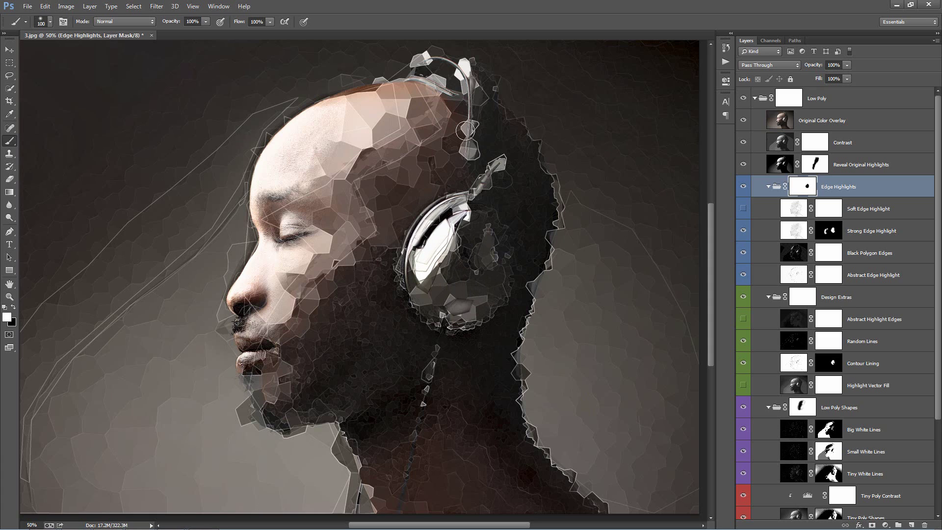
key("v")
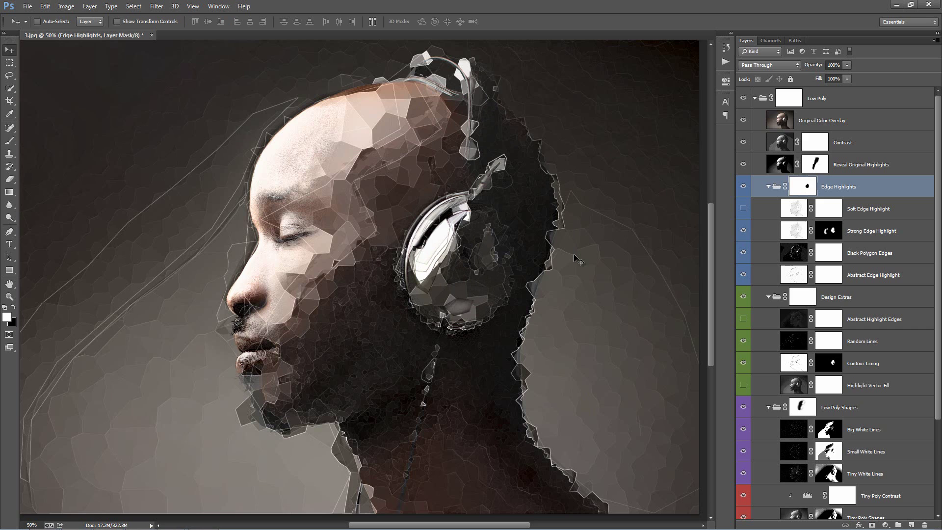
Compare the original photo with the finished effect by repeatedly hiding and showing the whole Low Poly group
left_click(743, 99)
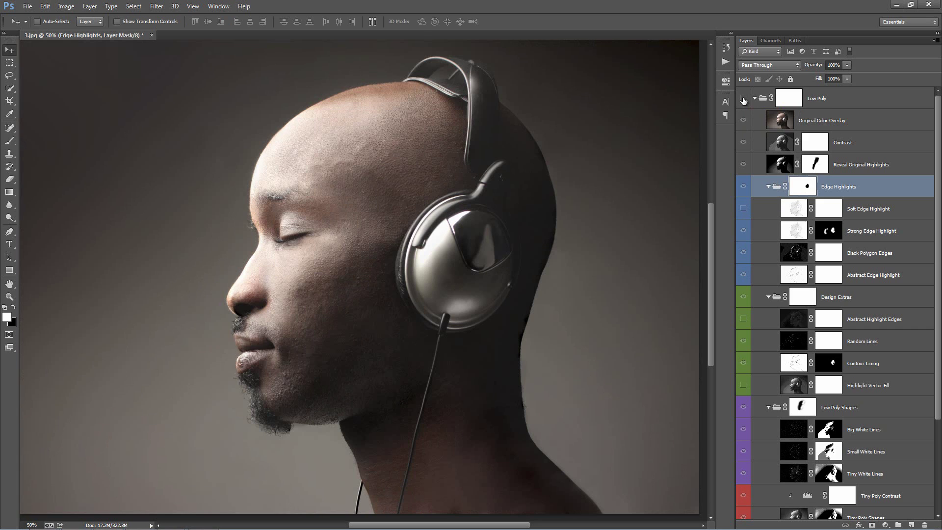
left_click(744, 99)
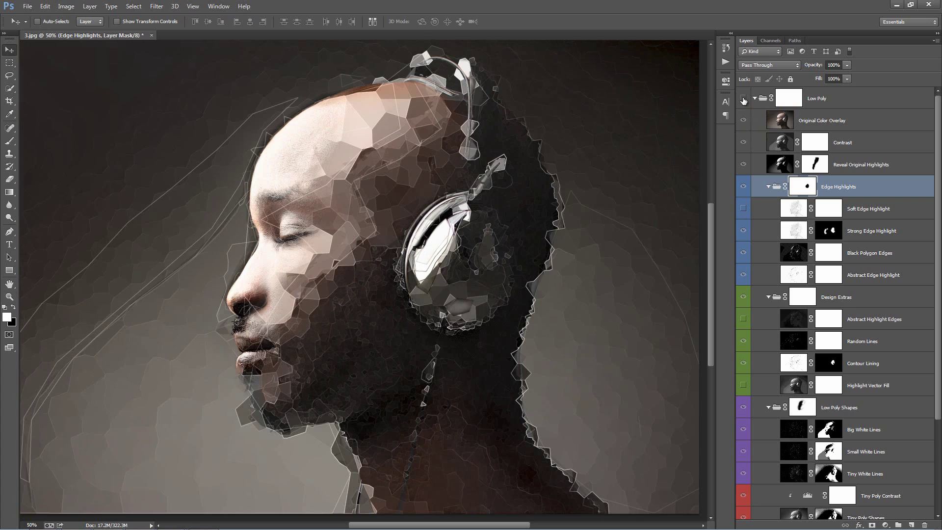
left_click(744, 99)
left_click(744, 99)
left_click(743, 99)
left_click(744, 99)
left_click(743, 98)
left_click(743, 99)
left_click(743, 98)
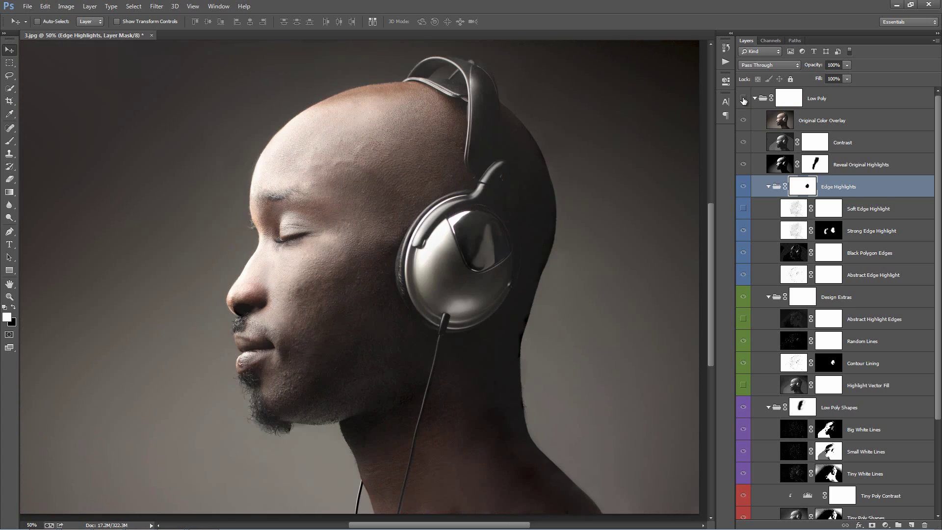
left_click(744, 99)
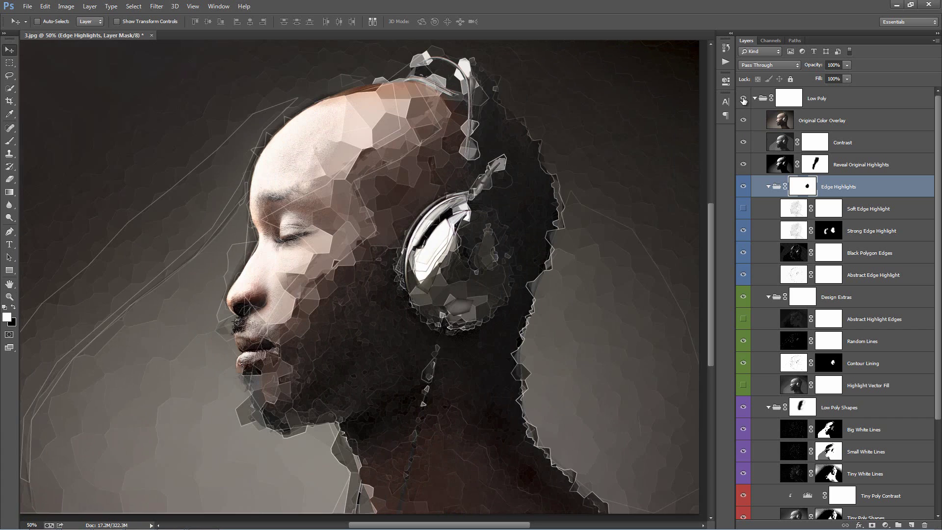
Display the available actions with the Master Looks set selected, and collapse the Edge Highlights, Design Extras and Low Poly Shapes groups
left_click(729, 60)
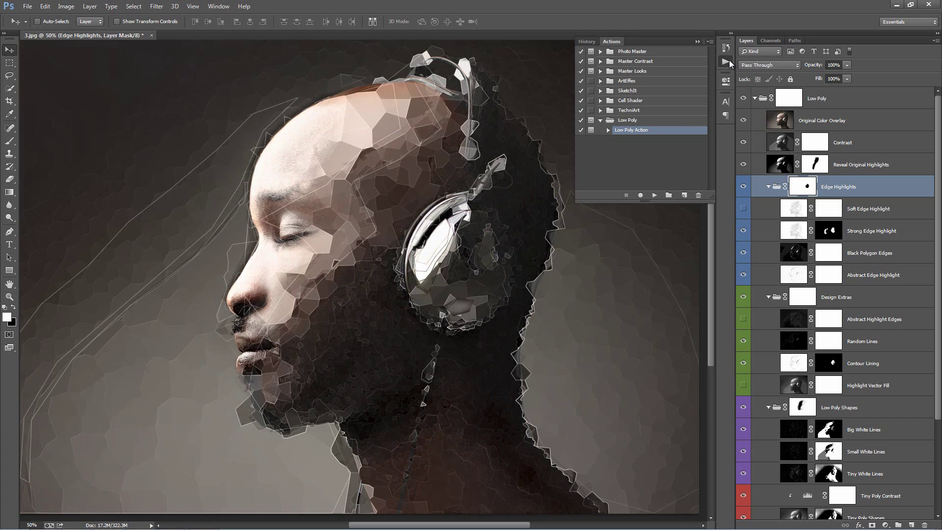
left_click(630, 72)
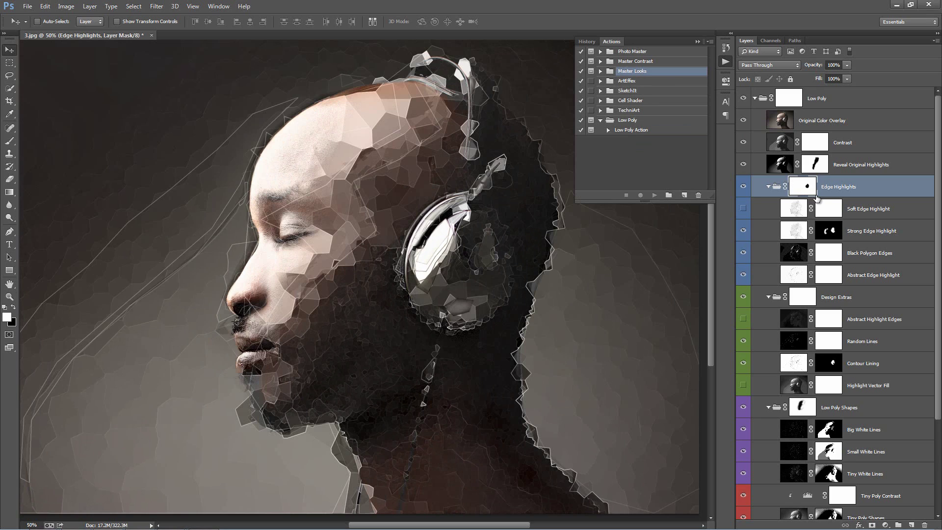
left_click(768, 186)
left_click(768, 209)
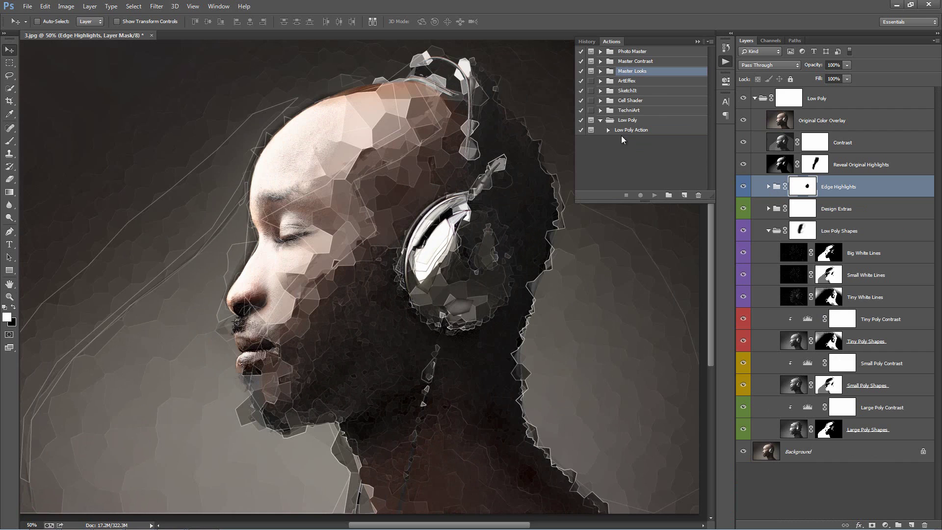
left_click(769, 230)
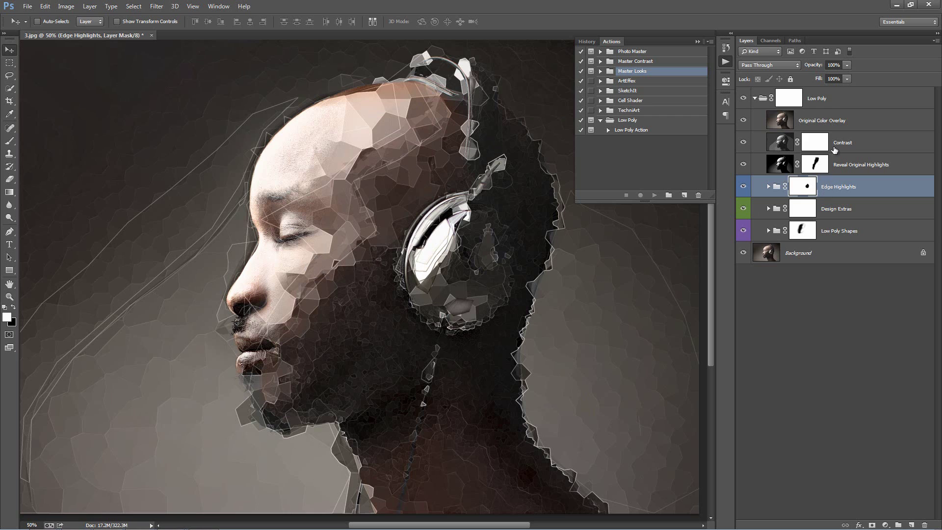
Merge the Low Poly group into a single layer and merge that layer into the Background
left_click(841, 101)
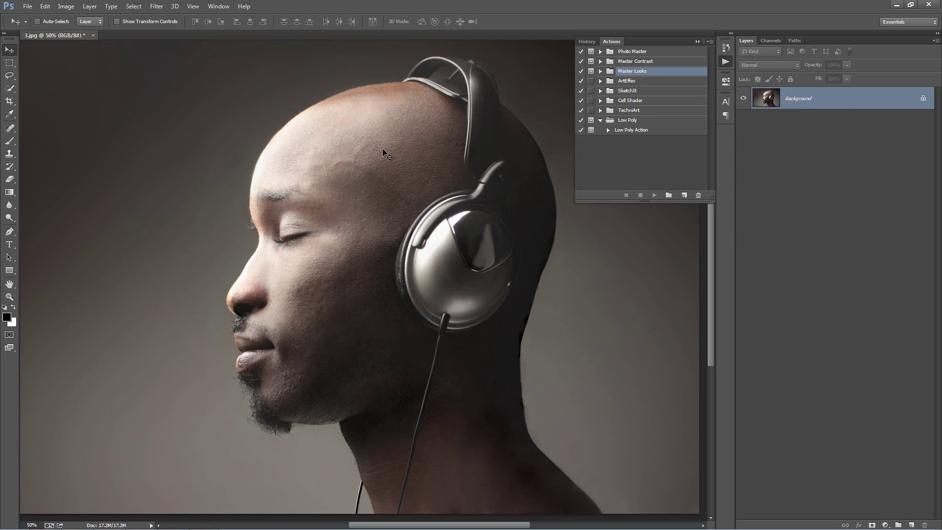
key("ctrl+z")
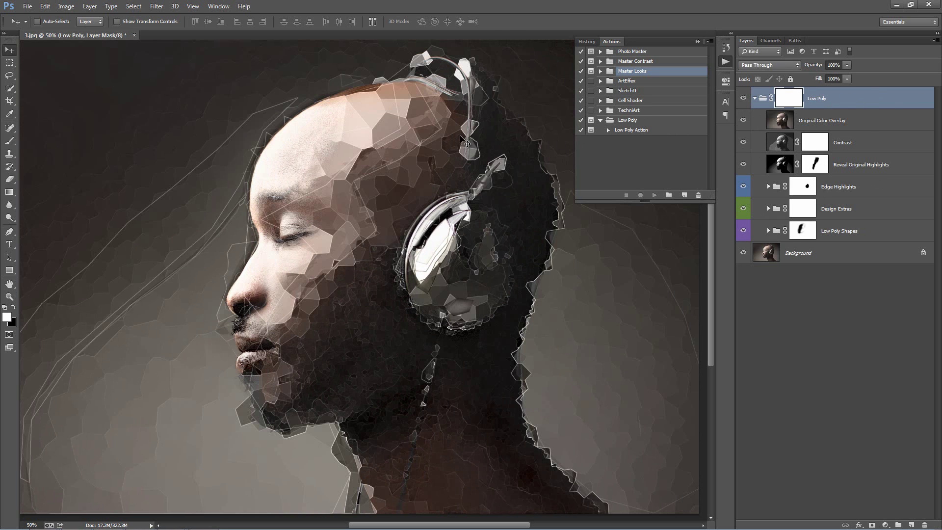
key("ctrl+z")
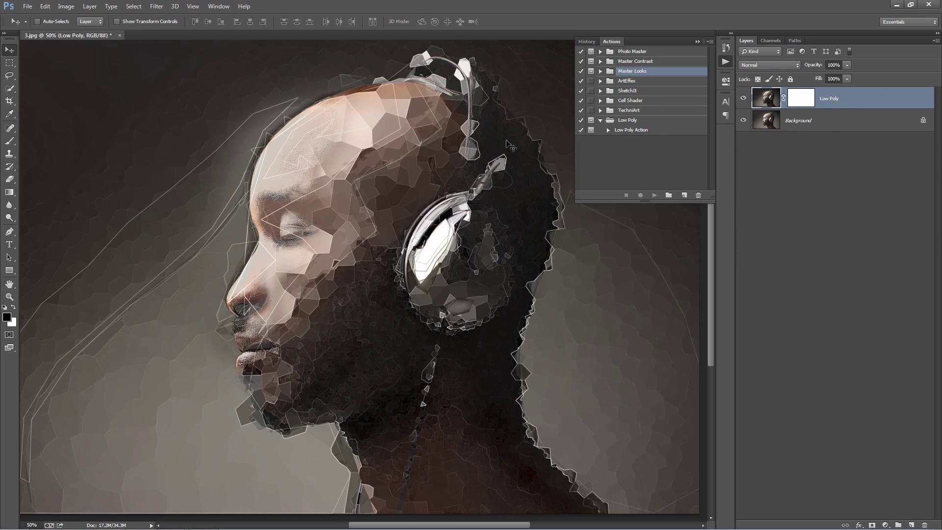
key("ctrl+z")
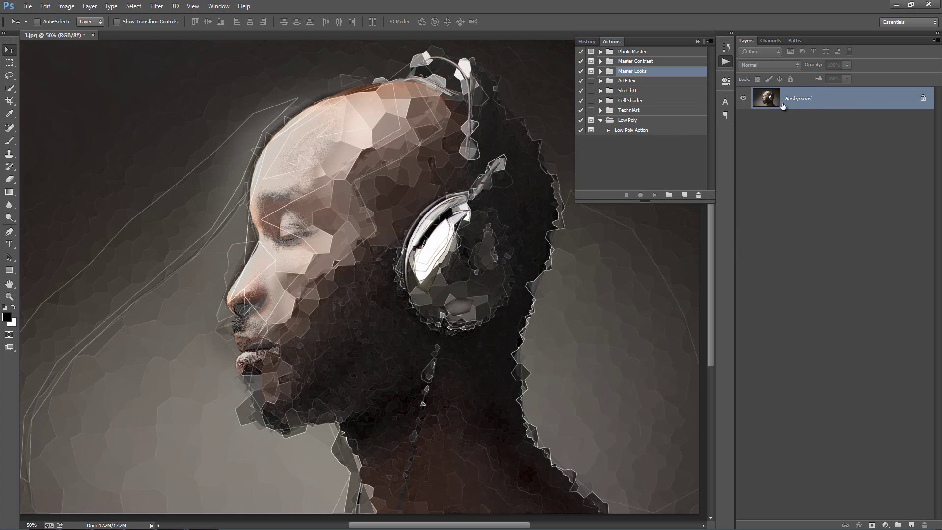
Run the HDR Light action from the Master Contrast set and reduce the HDR Light layer's opacity to 35%
left_click(638, 61)
left_click(601, 61)
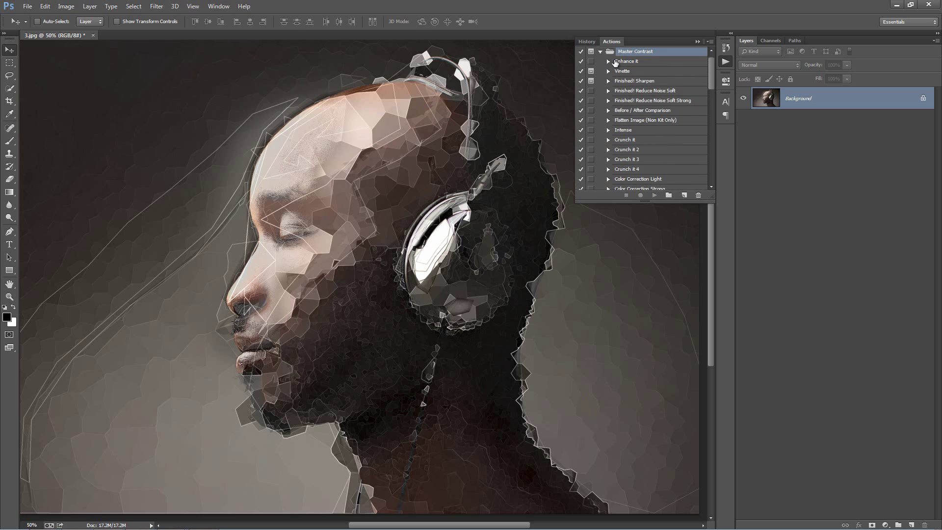
left_click(601, 61)
left_click(602, 72)
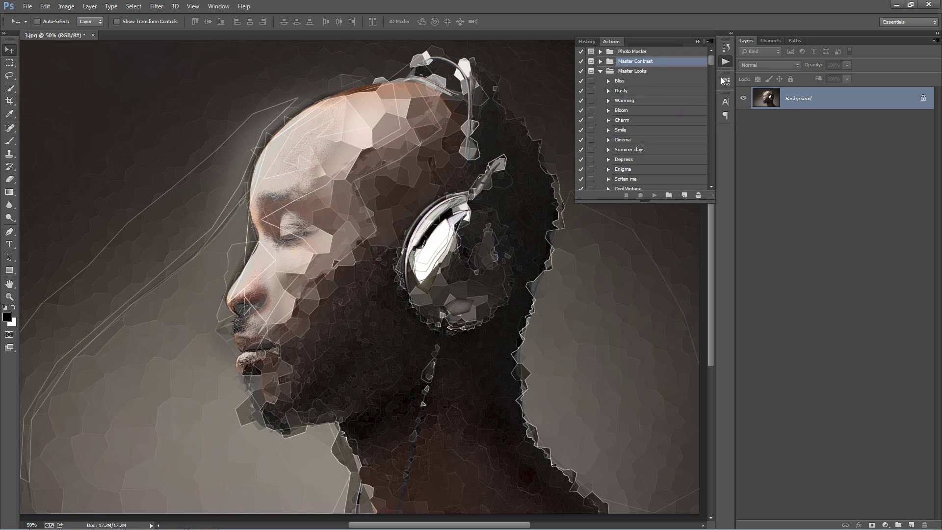
mouse_move(711, 61)
left_mouse_down()
mouse_move(700, 122)
mouse_move(706, 54)
left_mouse_up()
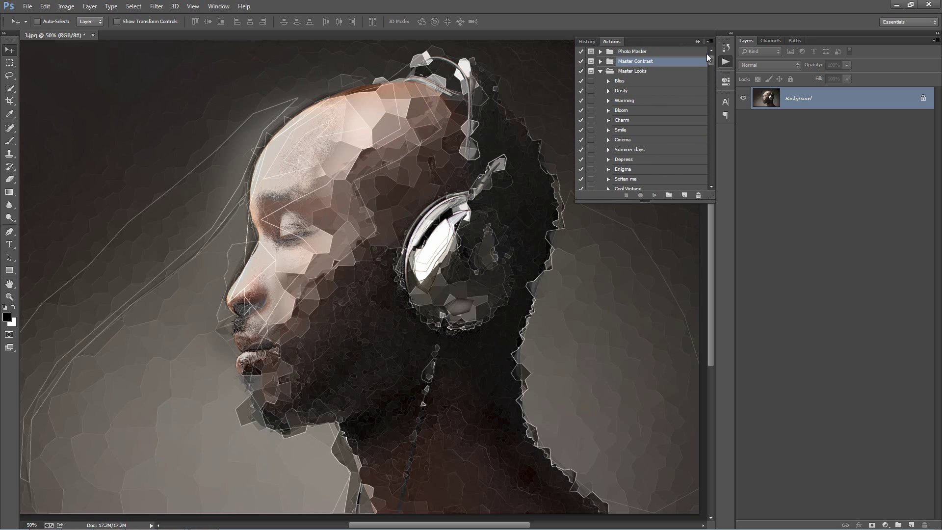
left_click(601, 71)
left_click(601, 61)
scroll(658, 113, "down", 1)
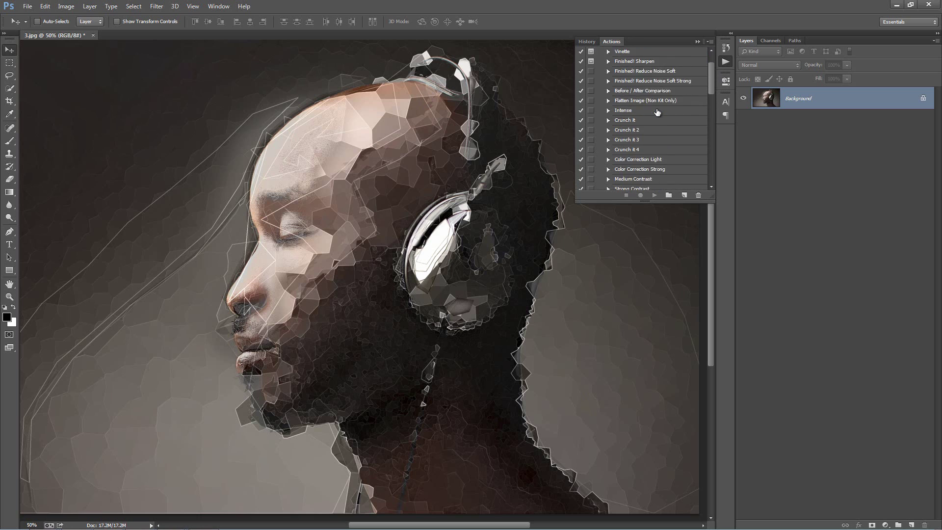
scroll(658, 112, "down", 6)
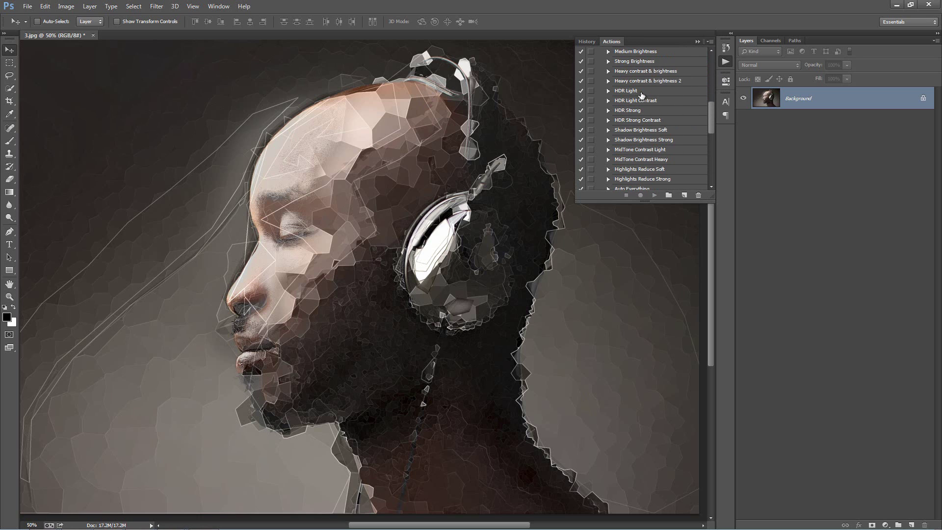
left_click(641, 91)
left_click(654, 196)
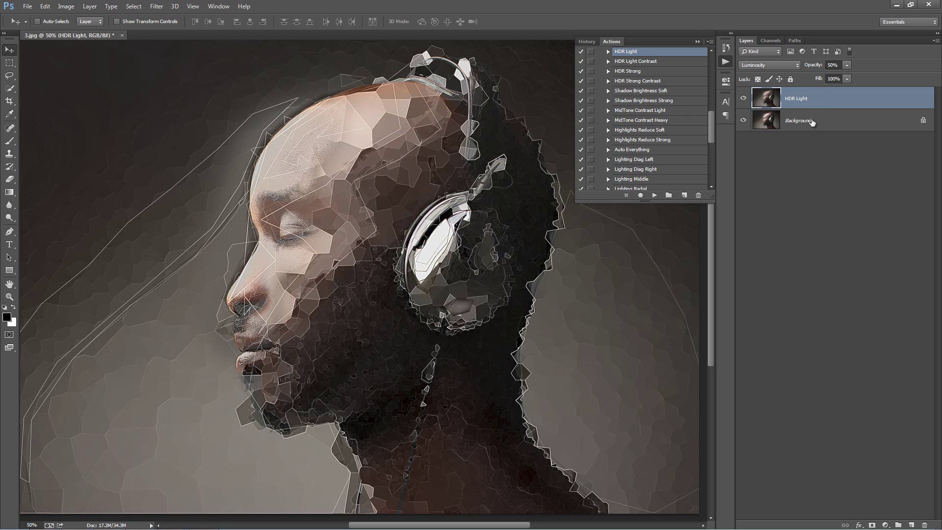
left_click_drag(815, 68, 503, 88)
Run the Bliss action from the Master Looks set to add its color and luminosity layers
scroll(638, 128, "up", 3)
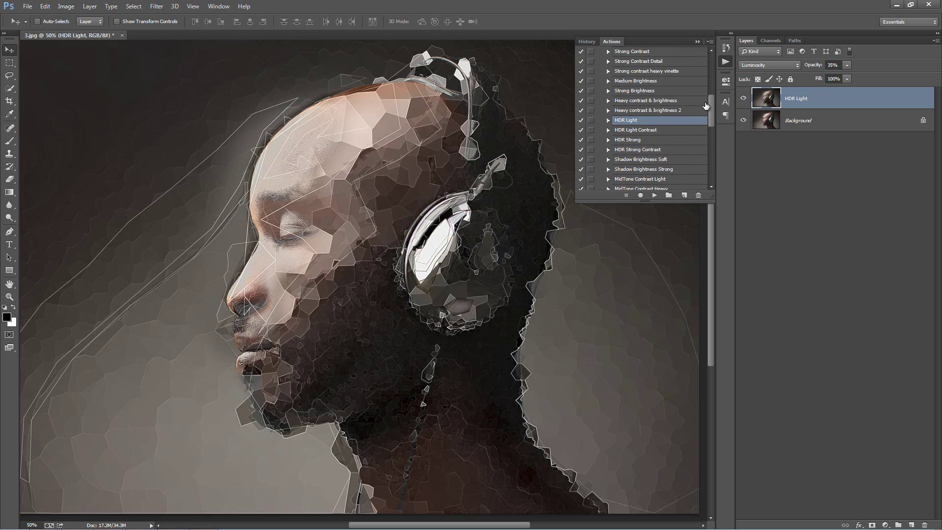
left_click_drag(710, 101, 707, 155)
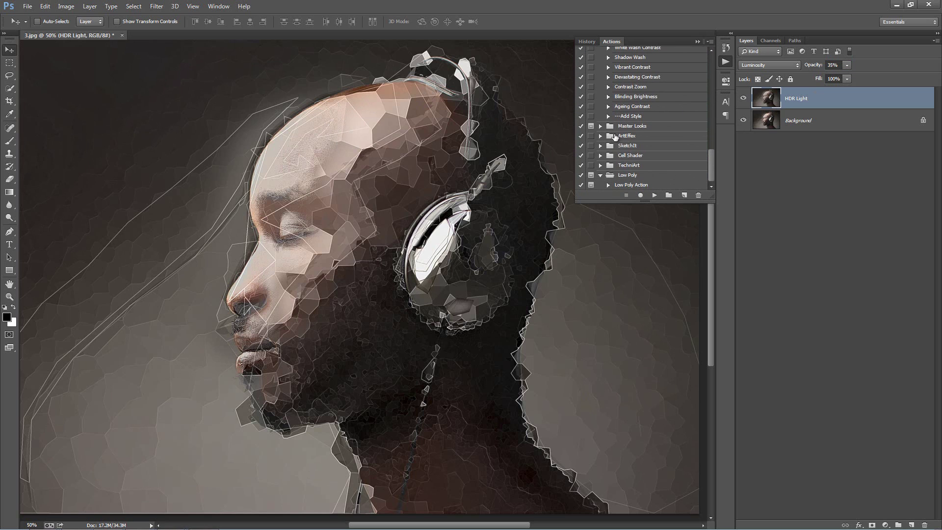
left_click(600, 126)
scroll(630, 106, "down", 2)
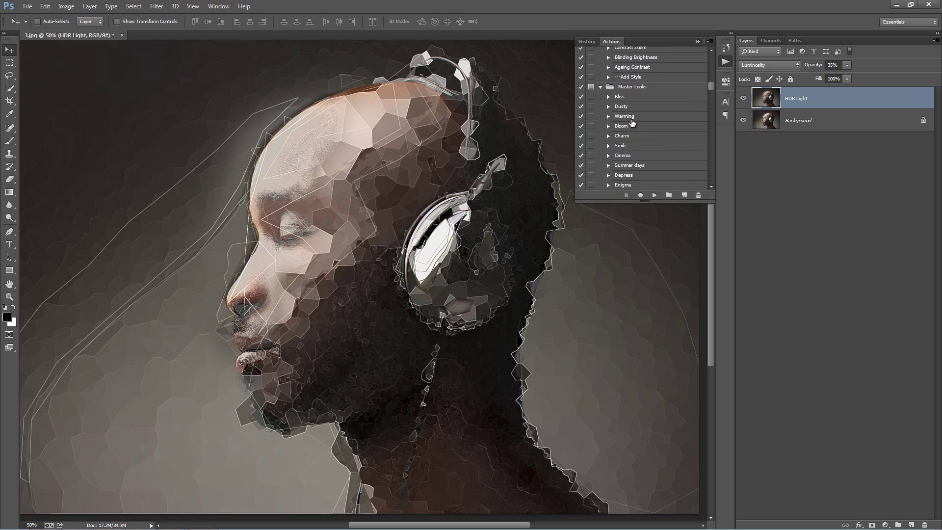
left_click(631, 98)
left_click(656, 196)
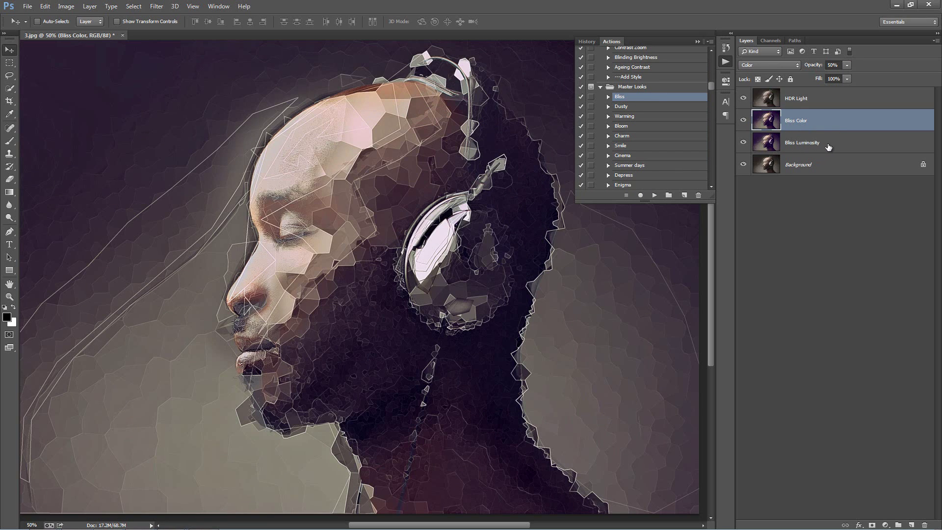
Toggle the visibility of the Bliss Luminosity and Bliss Color layers to compare each layer's effect on the portrait
left_click(744, 143)
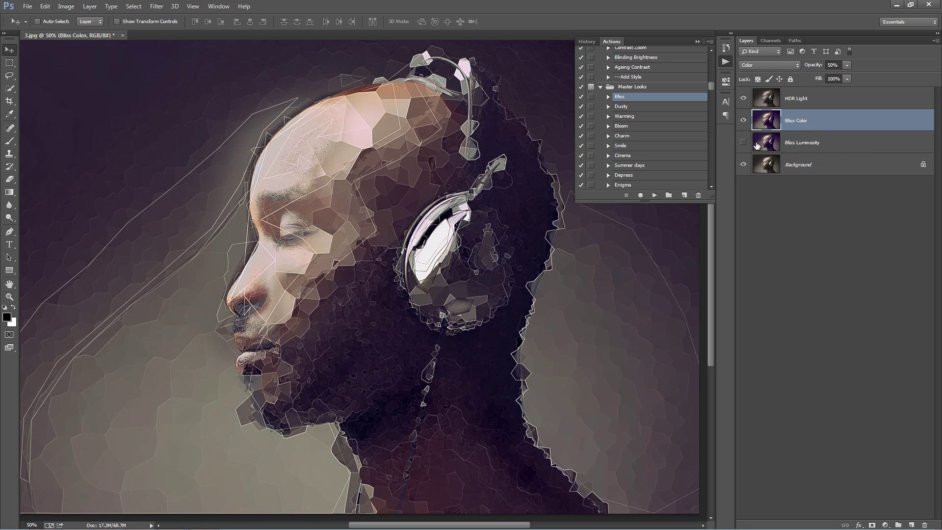
left_click(744, 143)
left_click(744, 120)
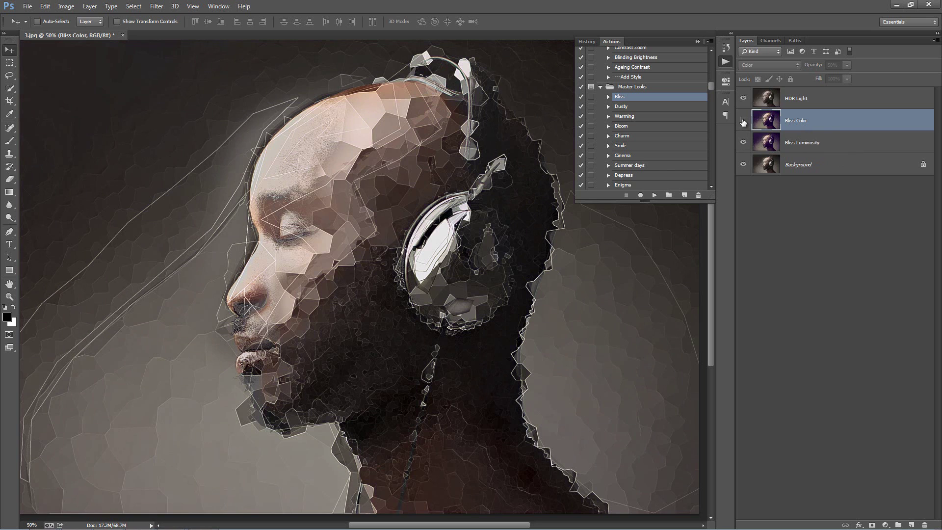
left_click(743, 120)
Delete the Bliss Color and Bliss Luminosity layers and run the Dusty action from the Master Looks set
key("Delete")
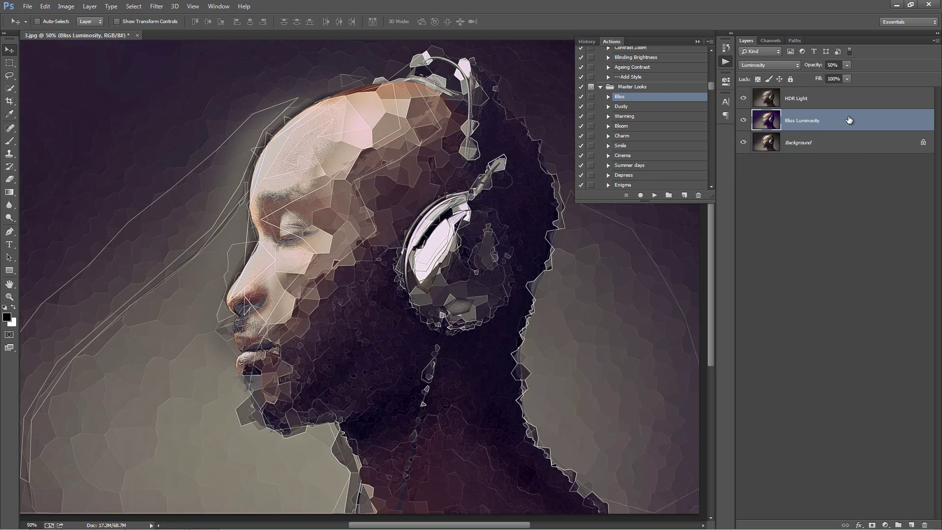
key("Delete")
left_click(637, 107)
left_click(655, 195)
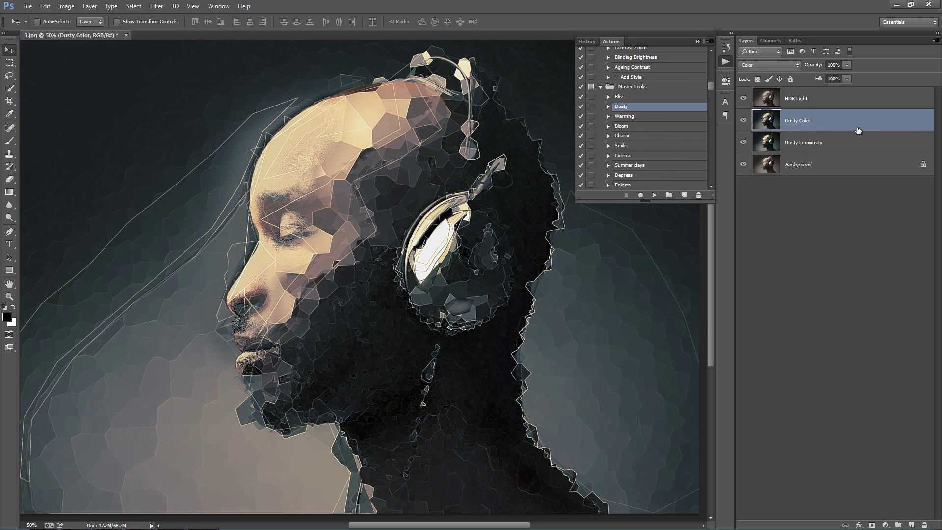
Undo the Dusty look and run the Warming action from the Master Looks set instead
key("ctrl+alt+z")
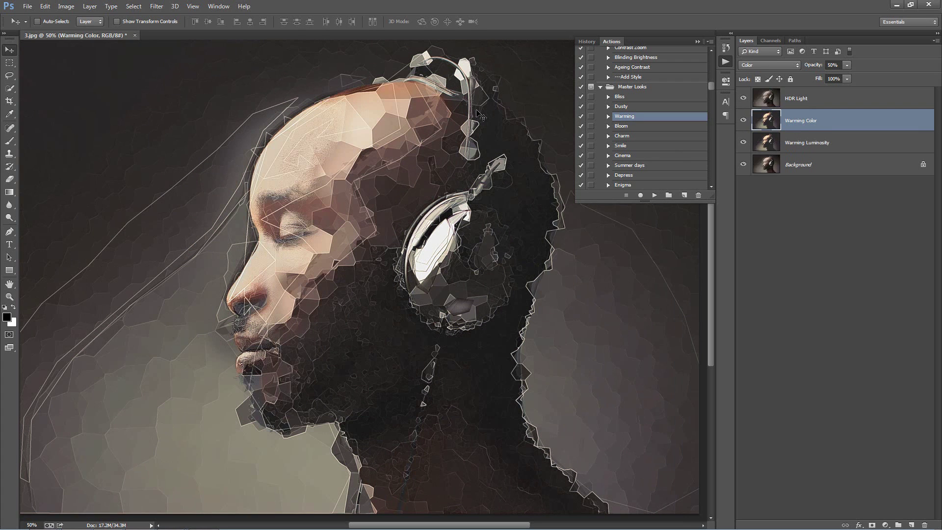
scroll(481, 116, "down", 1)
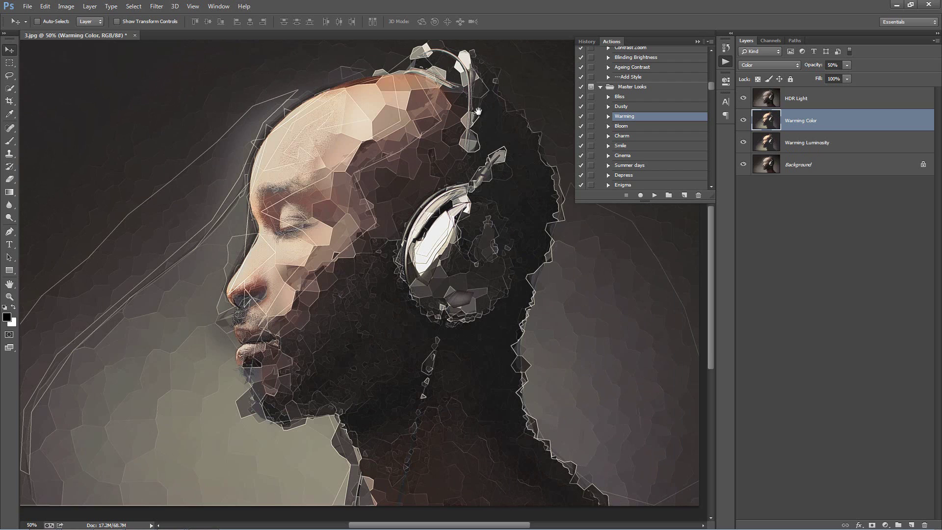
left_click_drag(478, 111, 450, 120)
Group the HDR Light, Warming Color and Warming Luminosity layers together above the Background
left_click(840, 96)
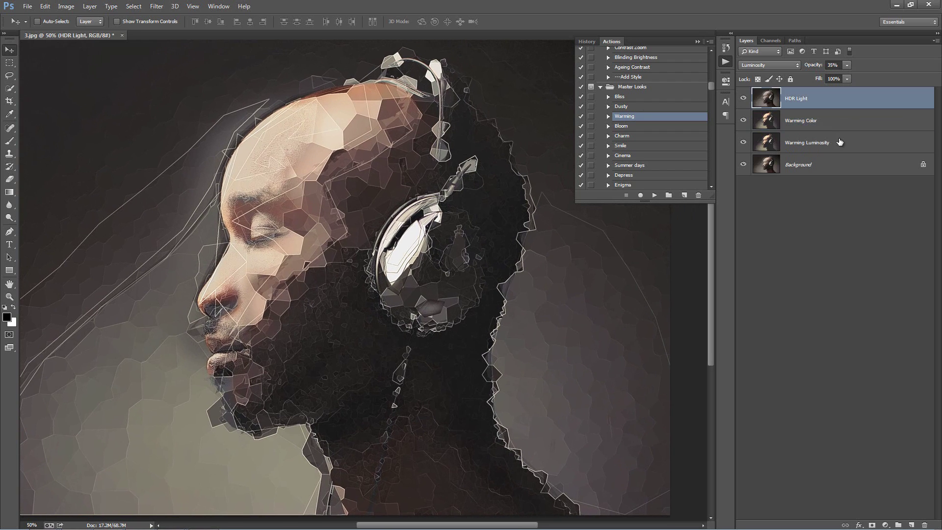
left_click(840, 143, "shift")
key("ctrl+g")
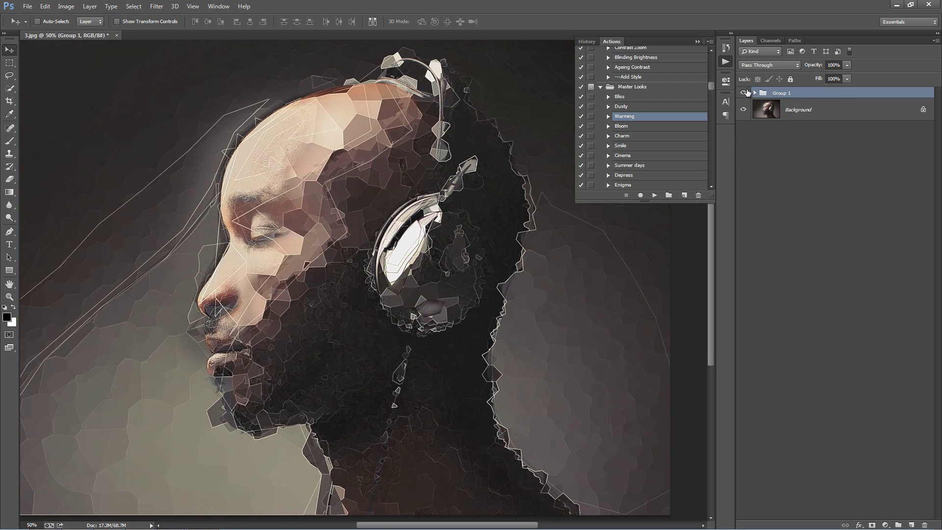
Toggle the visibility of the new enhancement group to compare the portrait before and after the contrast and color looks
left_click(744, 93)
left_click(744, 92)
left_click(744, 93)
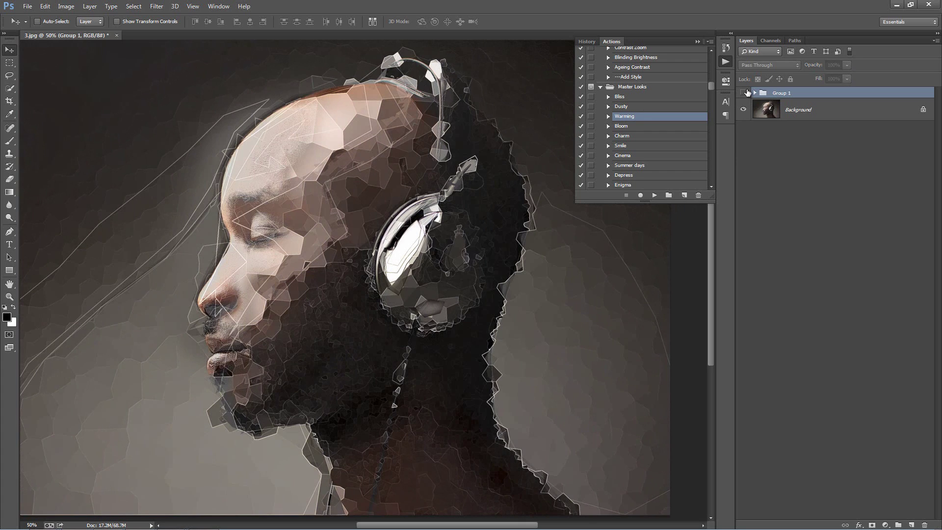
left_click(744, 93)
left_click(744, 93)
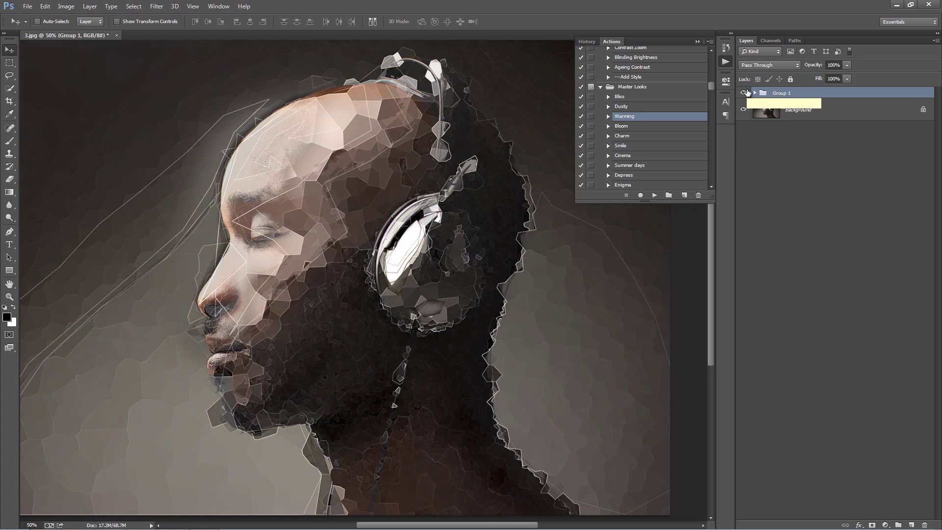